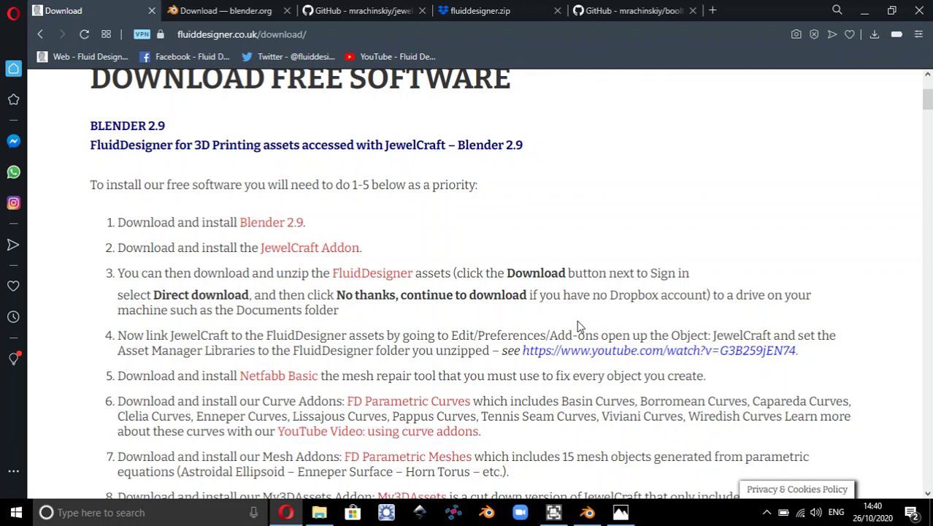
Step: View the Blender 2.9 download page linked in the installation list and return to the FluidDesigner download page
{"action": "left_click", "coordinate": [285, 225]}
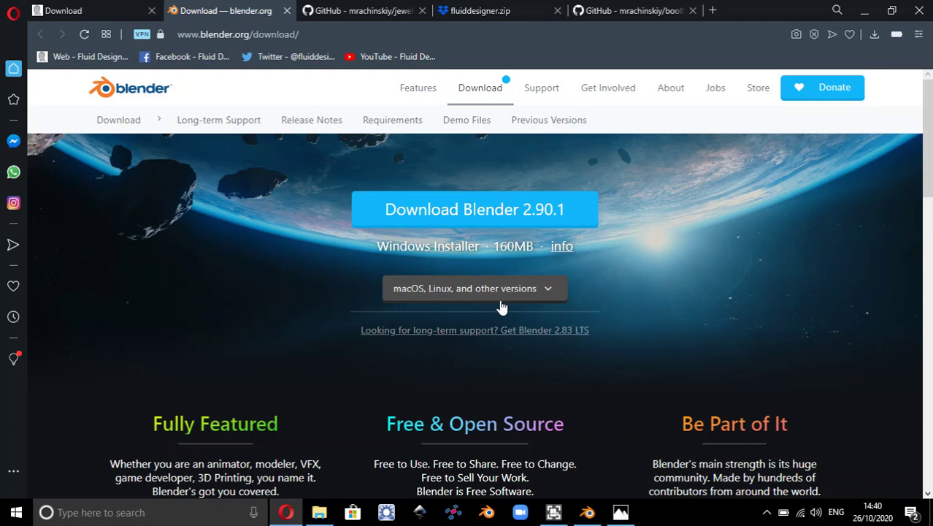
{"action": "left_click", "coordinate": [111, 6]}
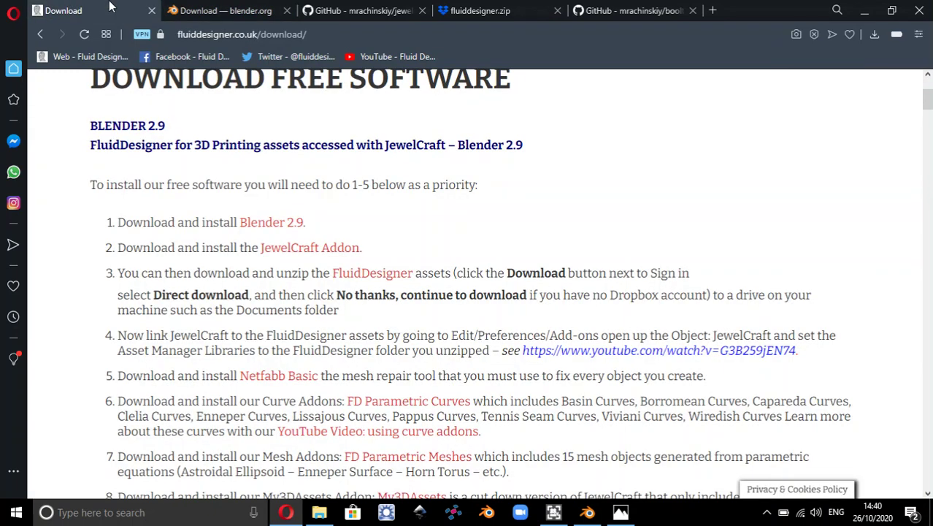
Step: Open the JewelCraft Addon page from the FluidDesigner list and review its How to install section
{"action": "left_click", "coordinate": [297, 250]}
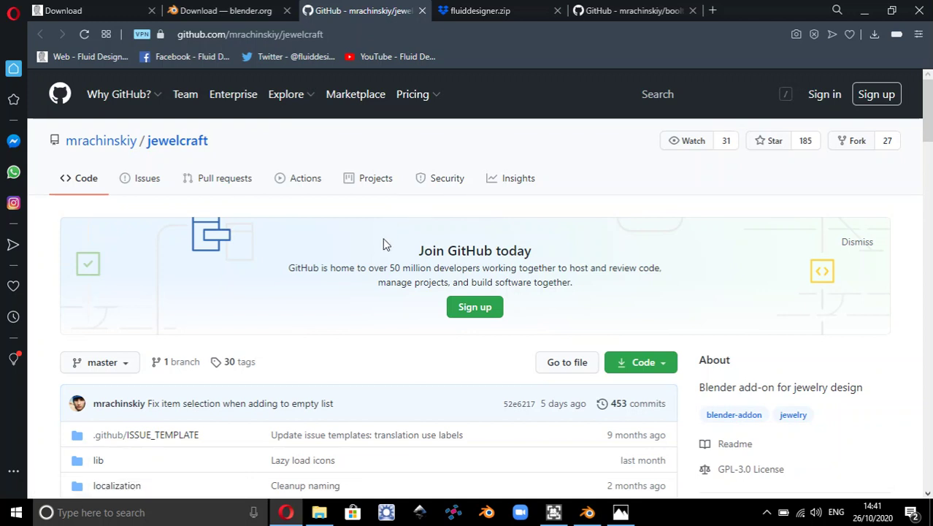
{"action": "scroll", "coordinate": [383, 237], "scroll_direction": "down", "scroll_amount": 7}
{"action": "scroll", "coordinate": [384, 243], "scroll_direction": "down", "scroll_amount": 10}
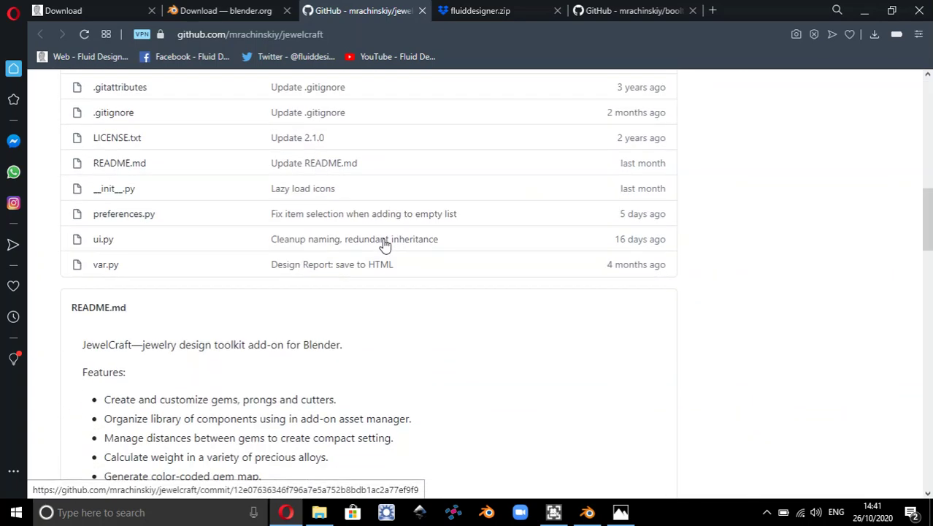
{"action": "scroll", "coordinate": [384, 239], "scroll_direction": "down", "scroll_amount": 3}
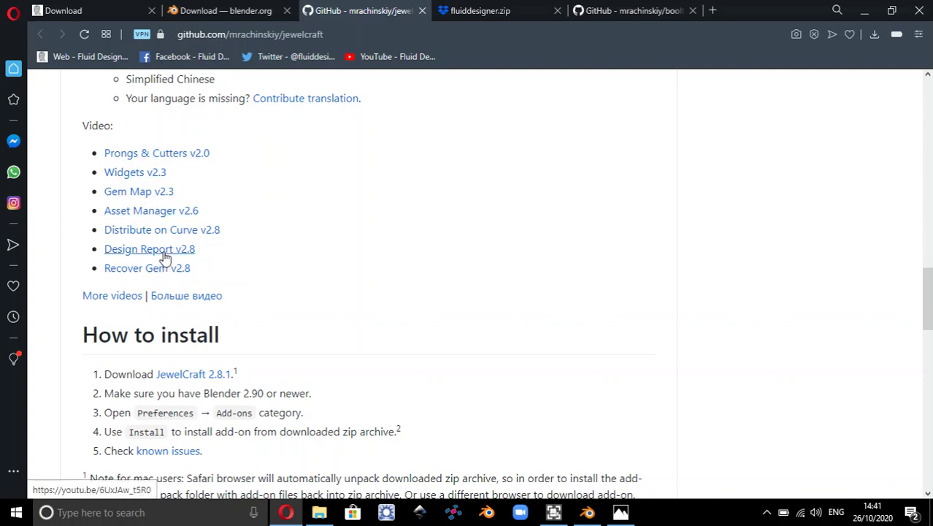
{"action": "scroll", "coordinate": [178, 249], "scroll_direction": "up", "scroll_amount": 10}
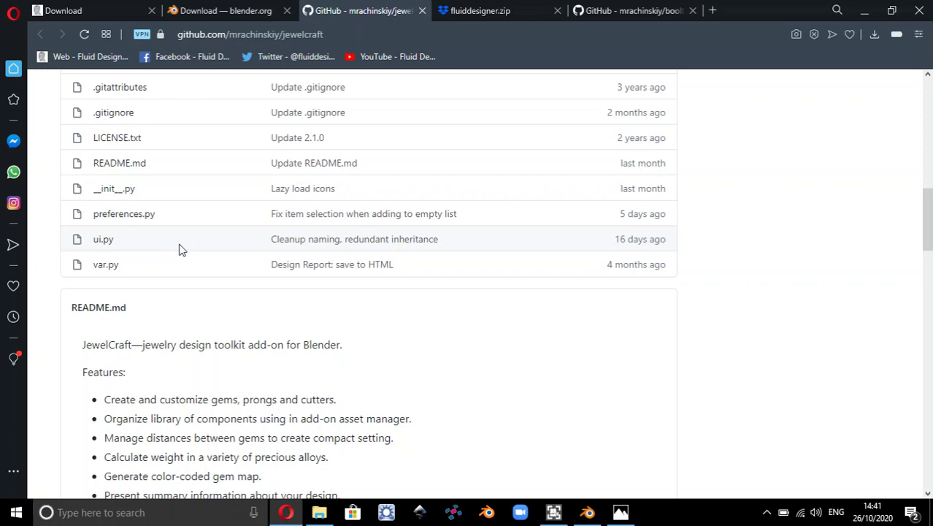
Step: Switch to Blender and show the Add-ons section of the preferences
{"action": "left_click", "coordinate": [587, 513]}
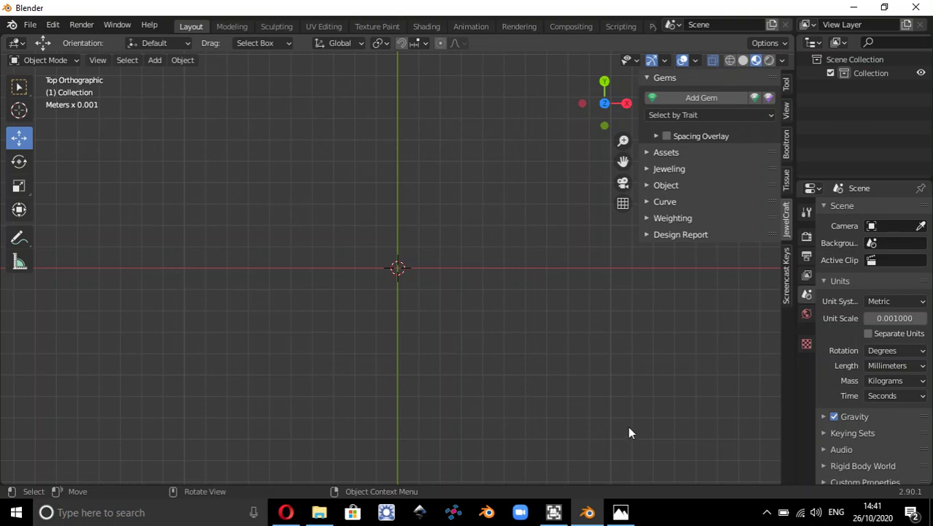
{"action": "left_click", "coordinate": [53, 24]}
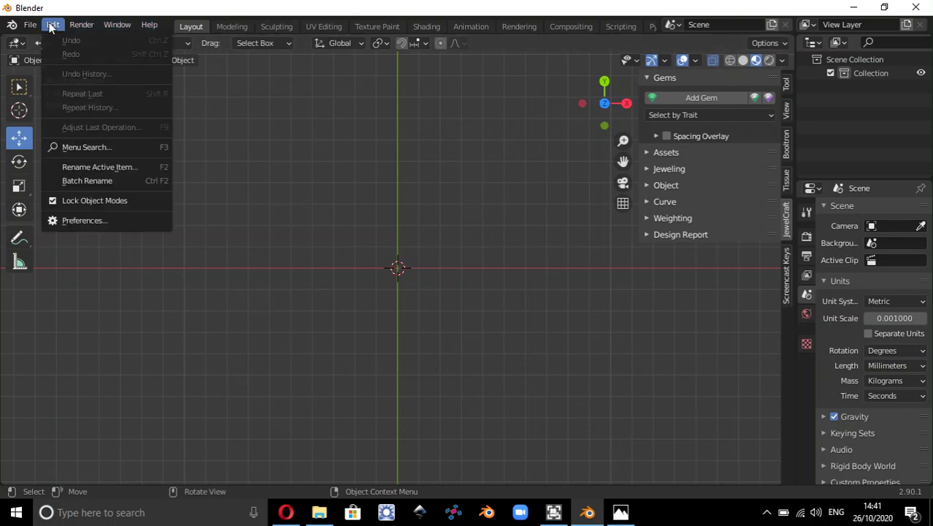
{"action": "left_click", "coordinate": [98, 221]}
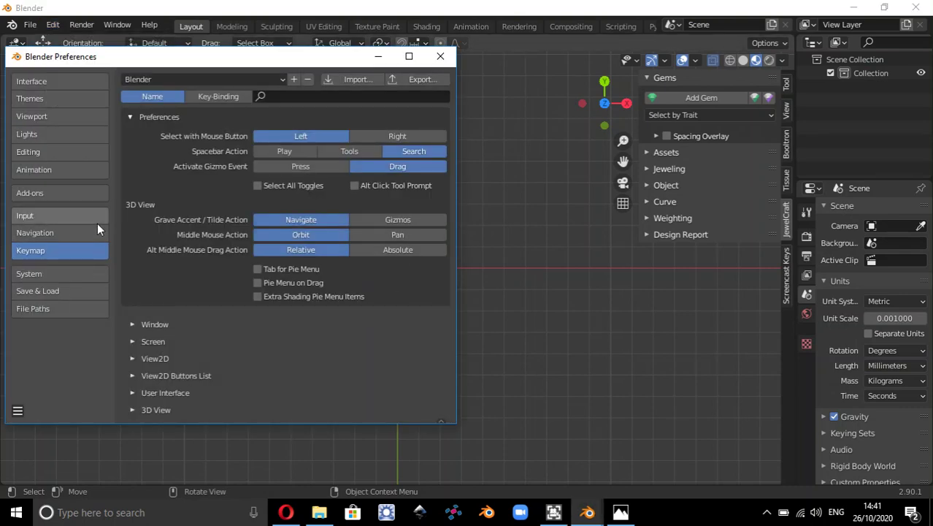
{"action": "left_click", "coordinate": [60, 196]}
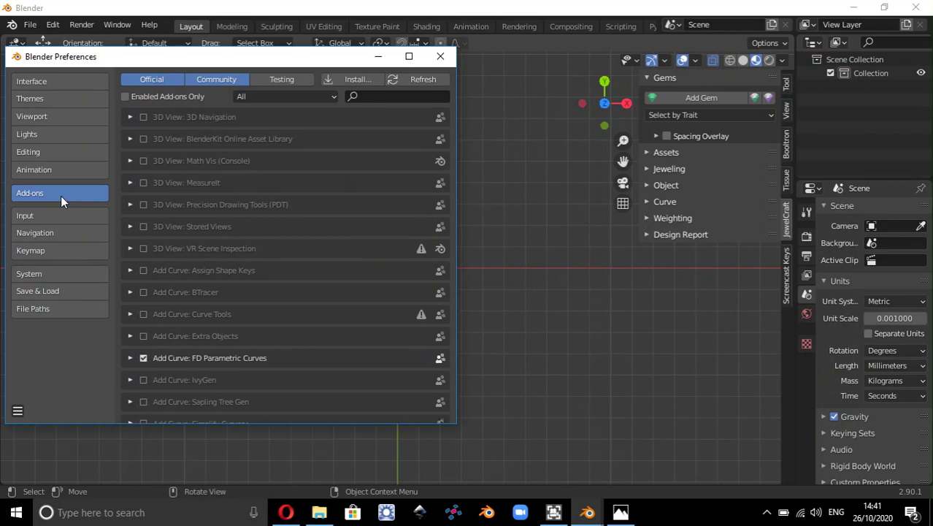
{"action": "left_click", "coordinate": [344, 79]}
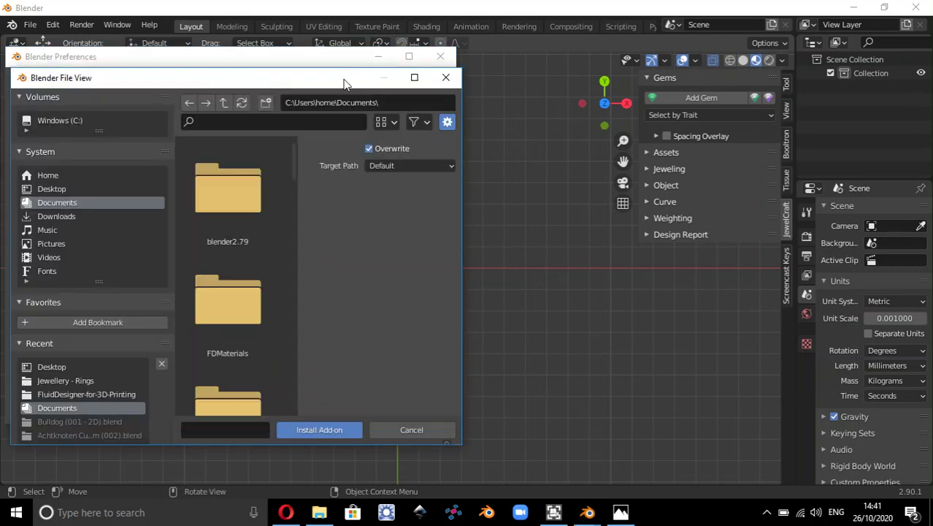
{"action": "left_click", "coordinate": [68, 216]}
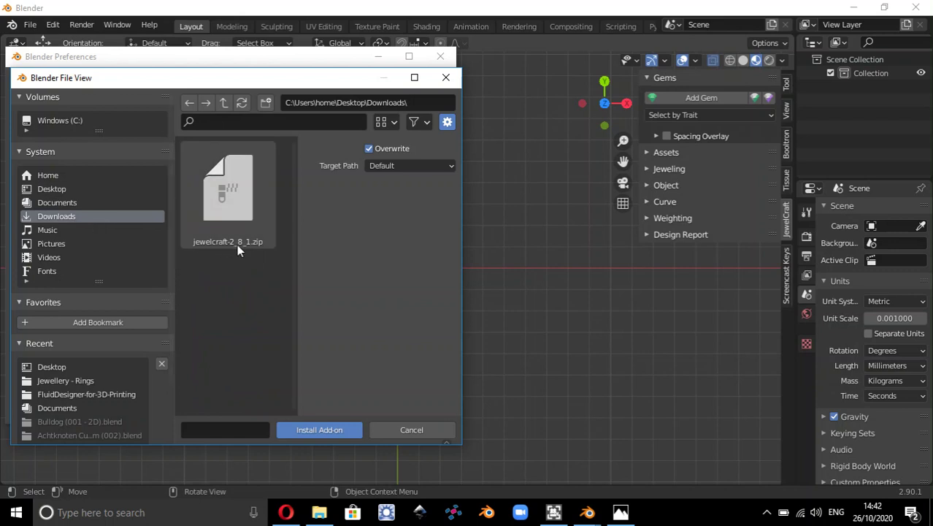
{"action": "left_click", "coordinate": [244, 201]}
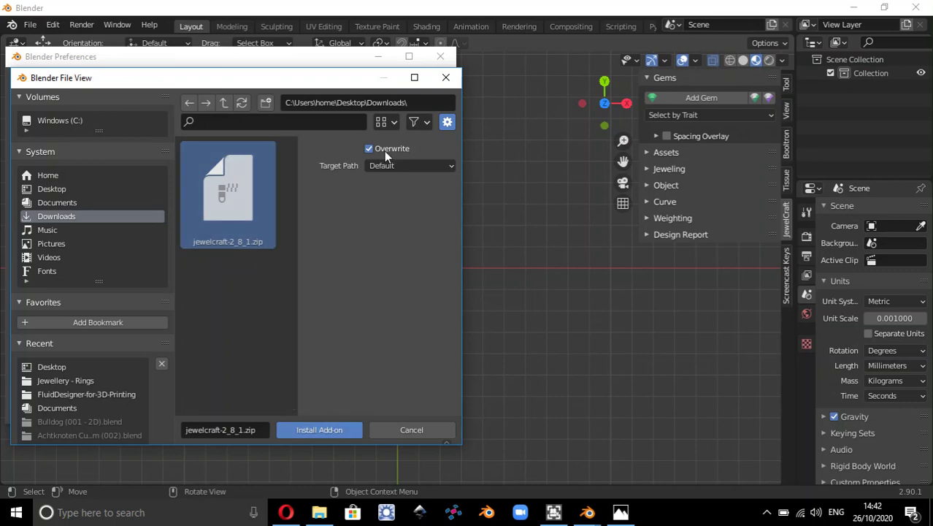
{"action": "left_click", "coordinate": [444, 77]}
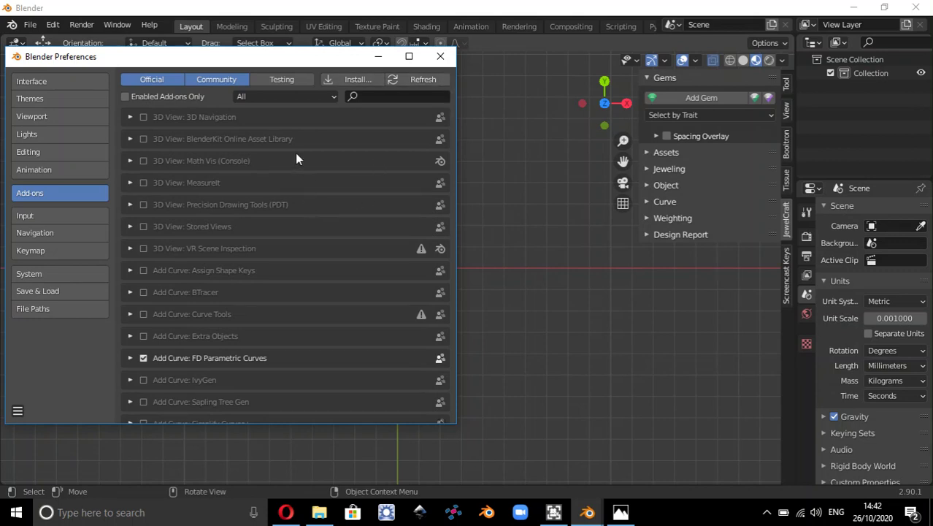
Step: Find the Object: JewelCraft add-on in the add-on list and expand its details
{"action": "scroll", "coordinate": [249, 190], "scroll_direction": "down", "scroll_amount": 10}
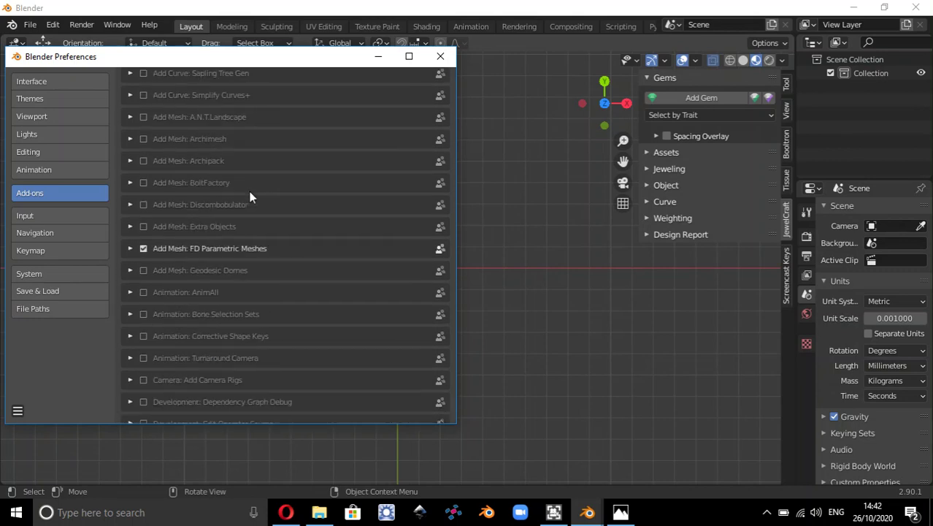
{"action": "scroll", "coordinate": [249, 192], "scroll_direction": "down", "scroll_amount": 15}
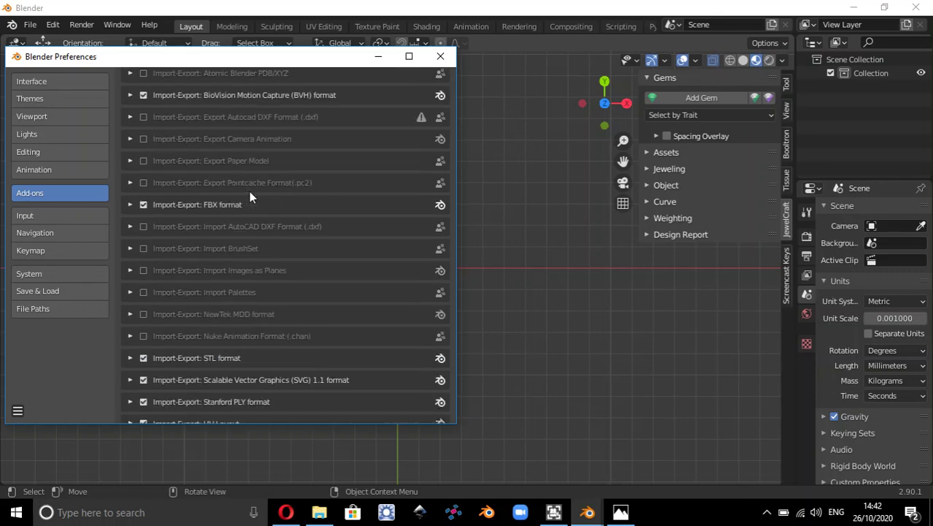
{"action": "scroll", "coordinate": [269, 218], "scroll_direction": "down", "scroll_amount": 15}
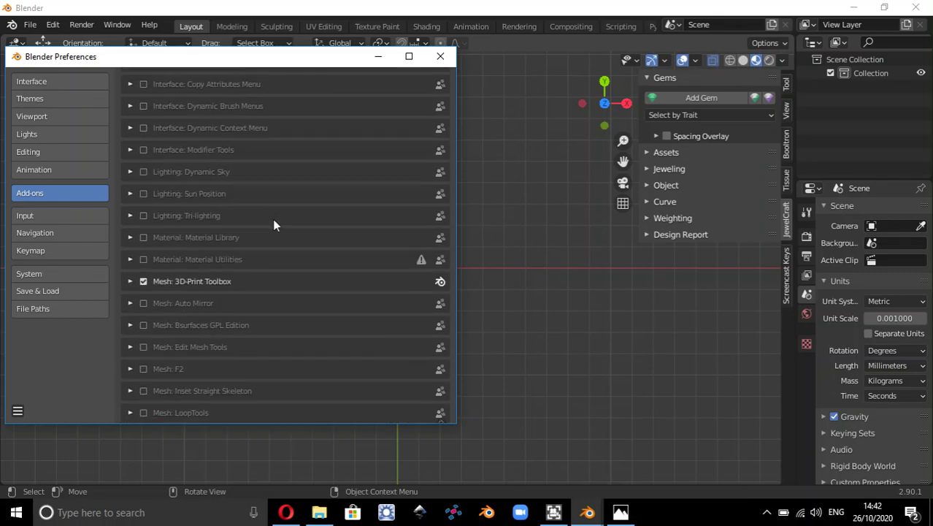
{"action": "scroll", "coordinate": [274, 225], "scroll_direction": "down", "scroll_amount": 15}
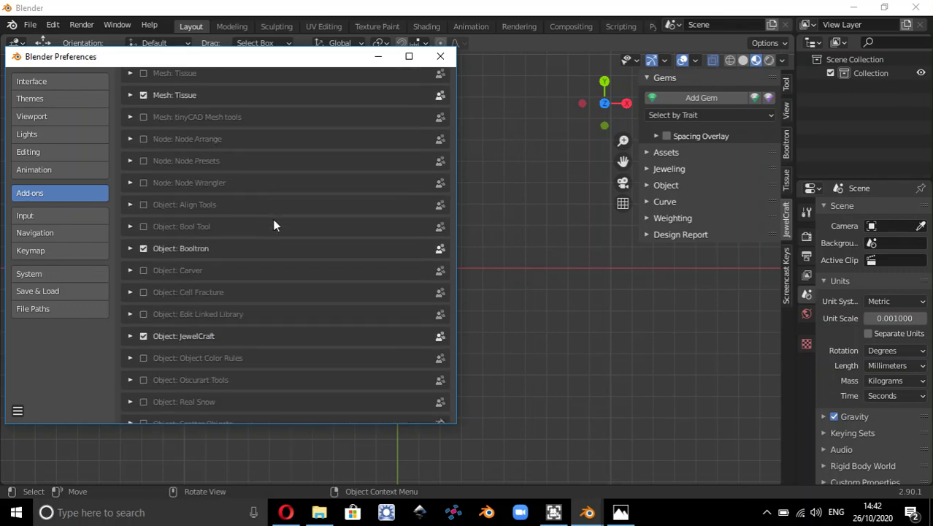
{"action": "scroll", "coordinate": [274, 225], "scroll_direction": "down", "scroll_amount": 3}
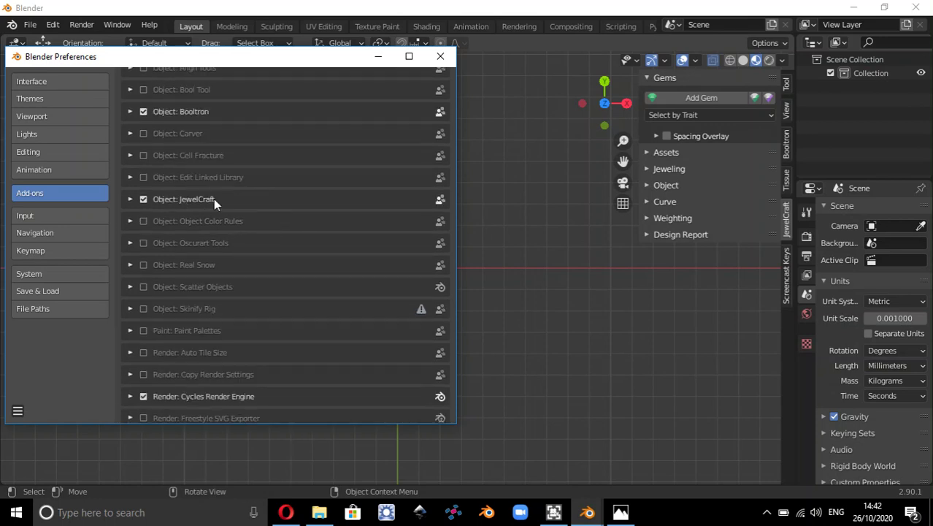
{"action": "left_click", "coordinate": [130, 198]}
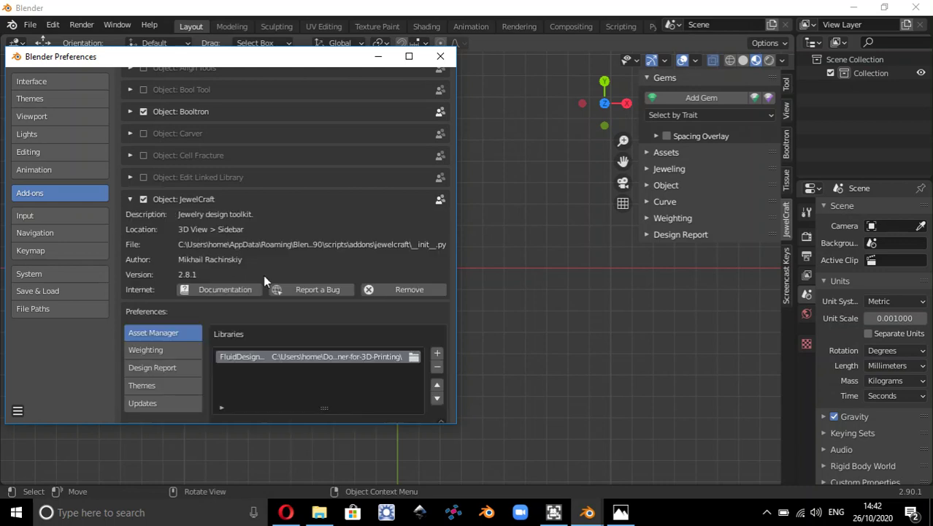
Step: Check JewelCraft's update settings and Asset Manager libraries, collapse its details and close the preferences
{"action": "scroll", "coordinate": [292, 263], "scroll_direction": "down", "scroll_amount": 3}
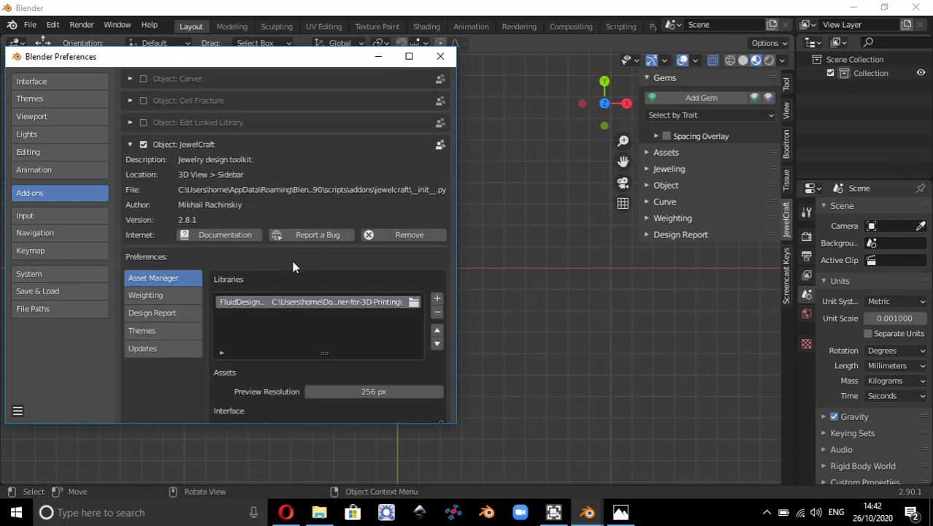
{"action": "left_click", "coordinate": [167, 353]}
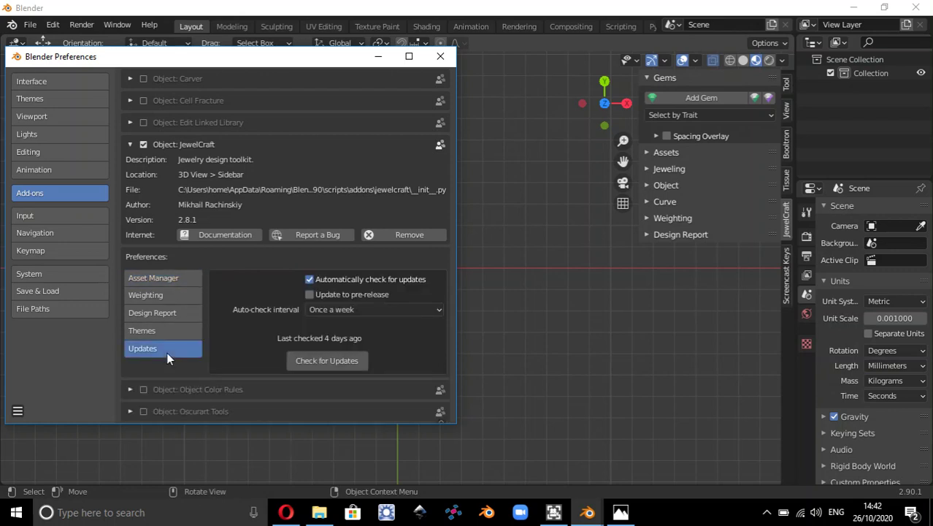
{"action": "left_click", "coordinate": [183, 278]}
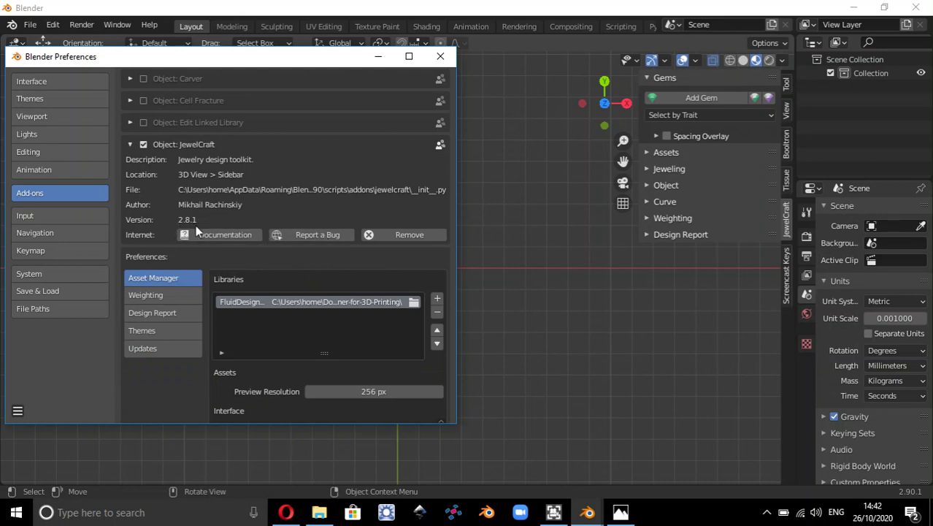
{"action": "left_click", "coordinate": [130, 143]}
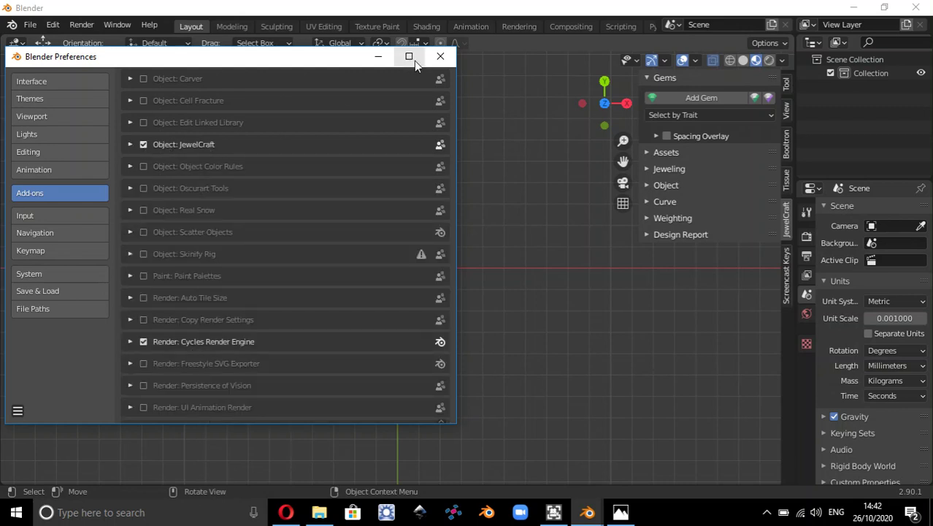
{"action": "left_click", "coordinate": [441, 57]}
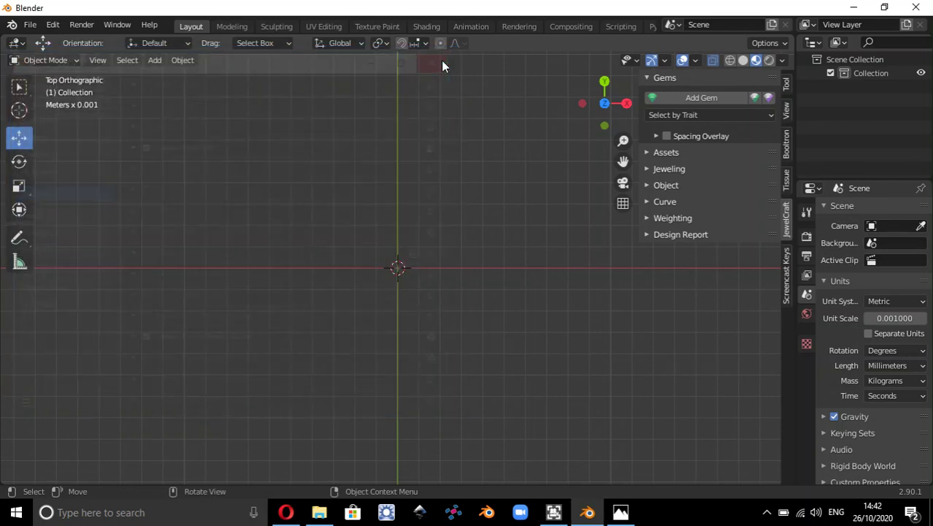
Step: Switch back to the Opera browser, open the Dropbox page of fluiddesigner.zip and show its download options
{"action": "left_click", "coordinate": [292, 513]}
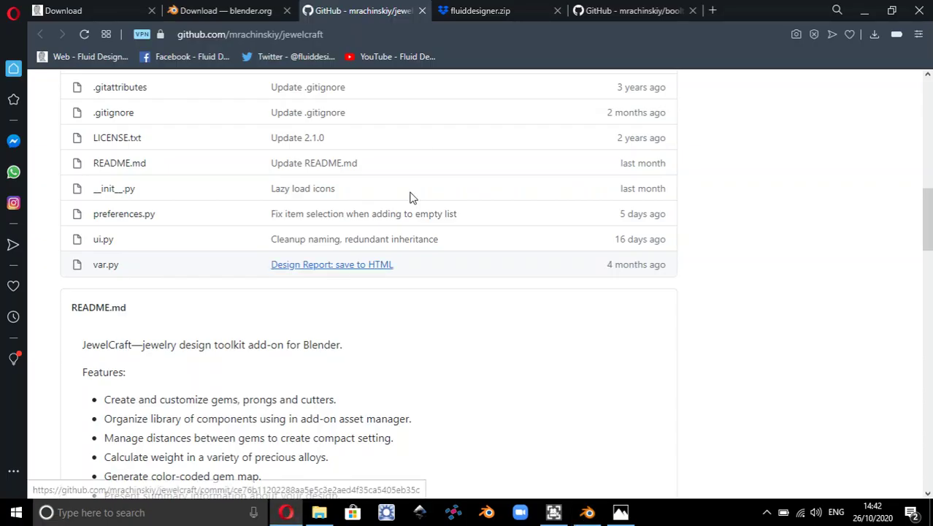
{"action": "key", "text": "ctrl+Tab"}
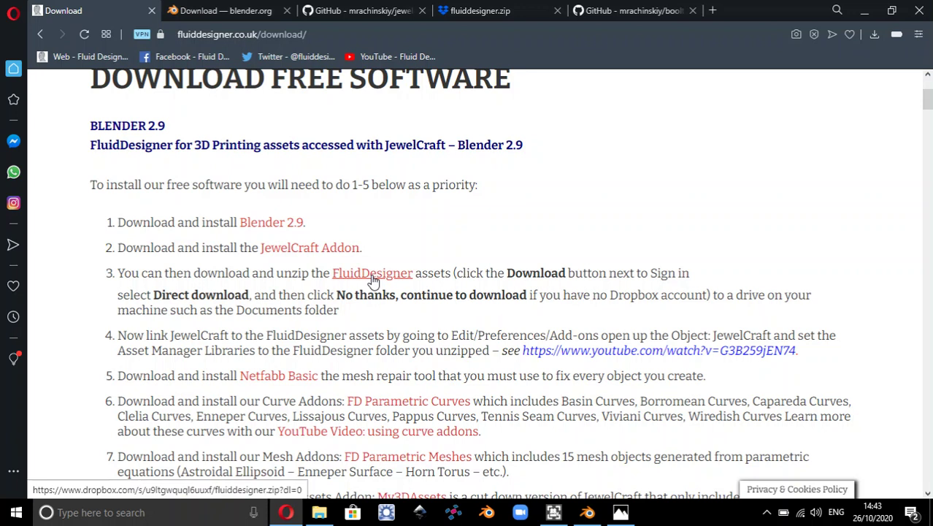
{"action": "left_click", "coordinate": [482, 10]}
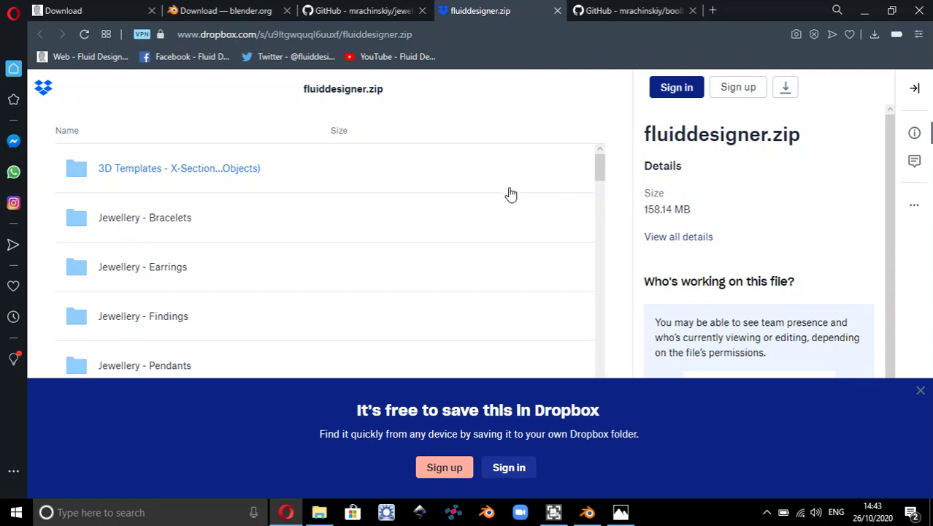
{"action": "left_click", "coordinate": [787, 88]}
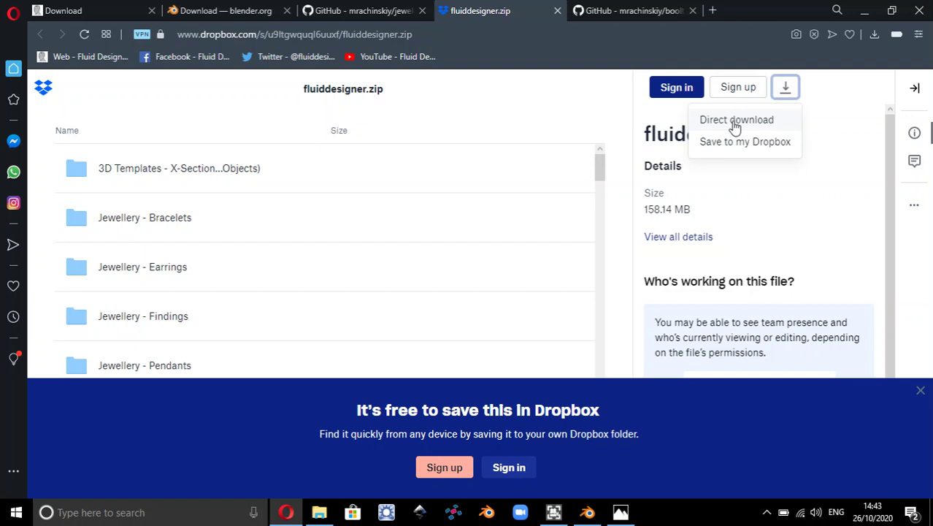
Step: Switch to File Explorer, locate the FluidDesigner-for-3D-Printing folder in Documents and expand it in the folder tree
{"action": "left_click", "coordinate": [319, 512]}
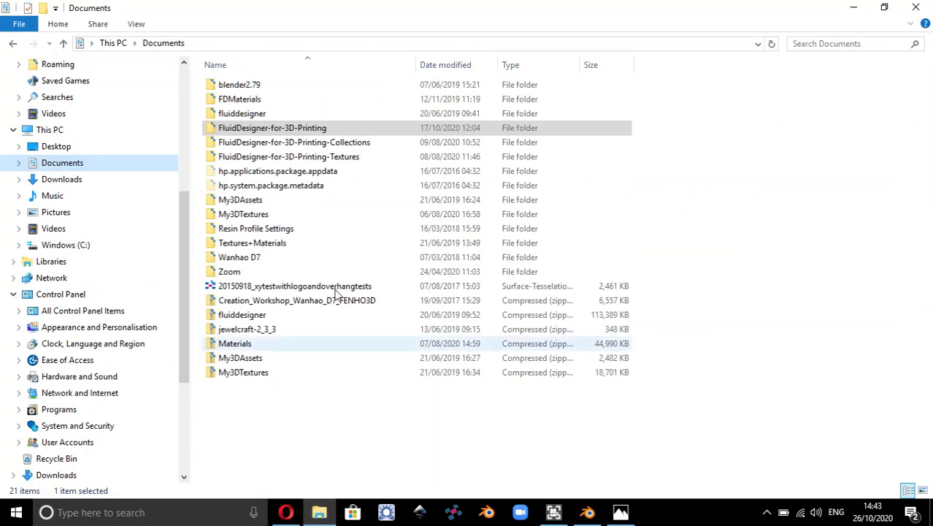
{"action": "left_click", "coordinate": [241, 131]}
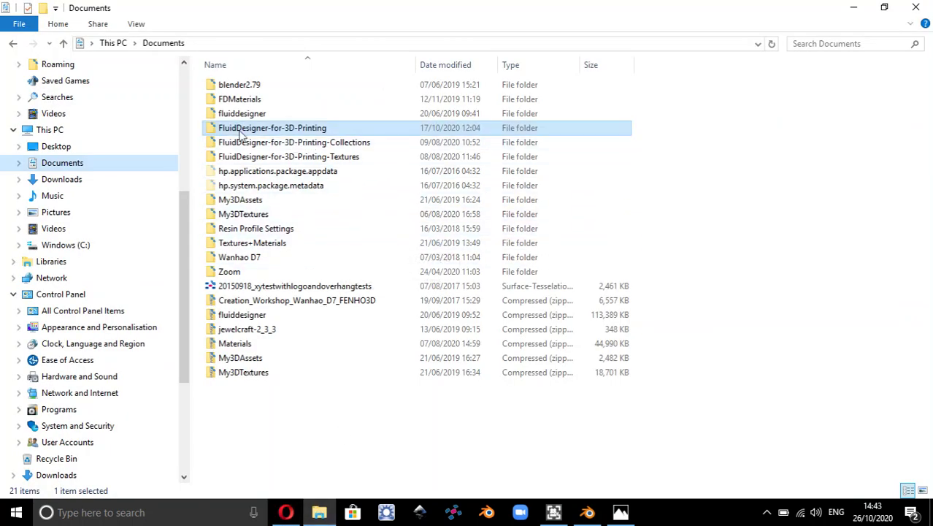
{"action": "left_click", "coordinate": [119, 163]}
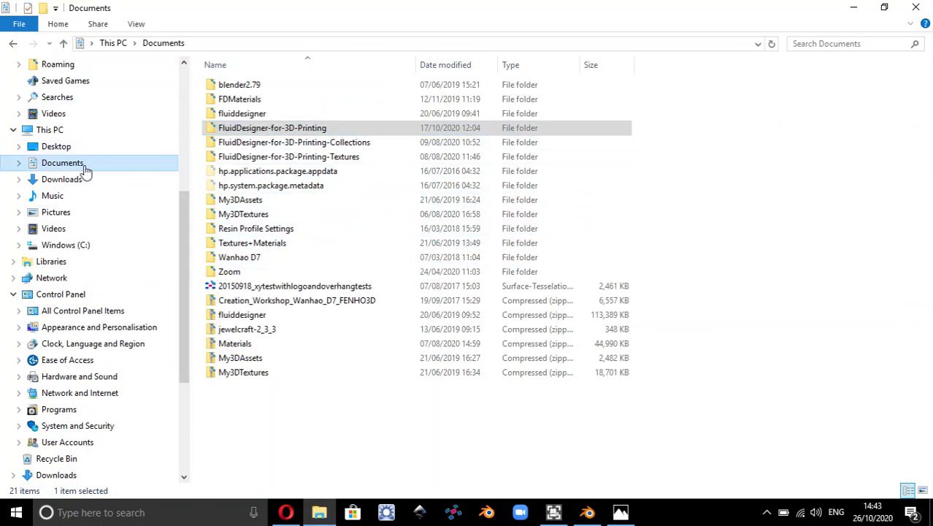
{"action": "left_click", "coordinate": [231, 135]}
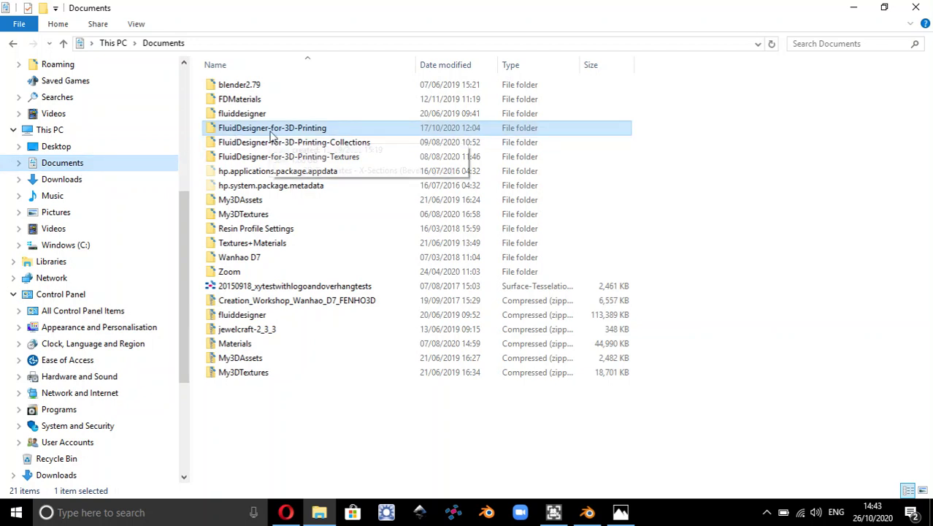
{"action": "left_click", "coordinate": [29, 166]}
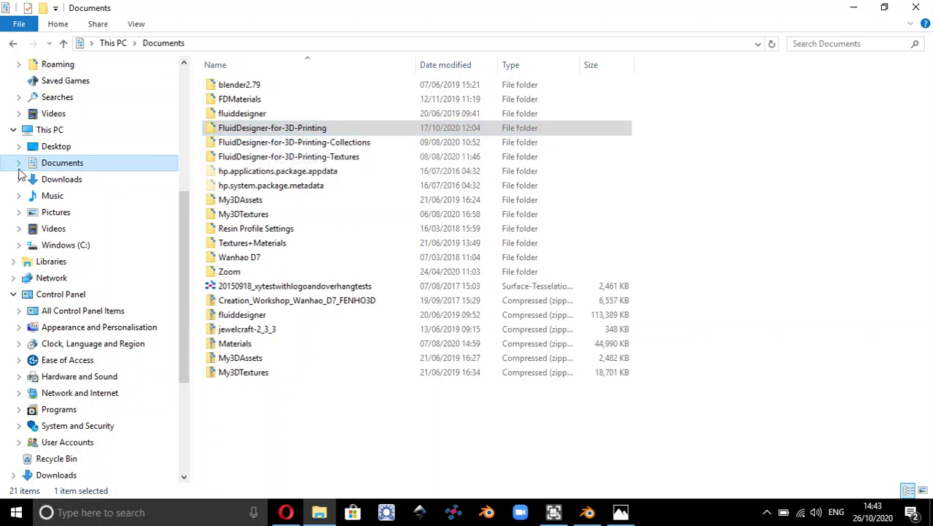
{"action": "left_click", "coordinate": [19, 168]}
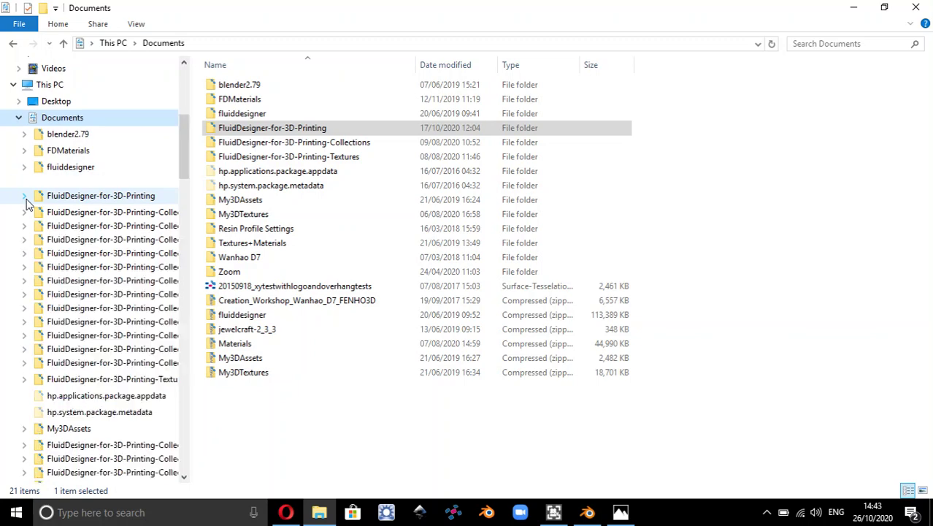
{"action": "left_click", "coordinate": [25, 198]}
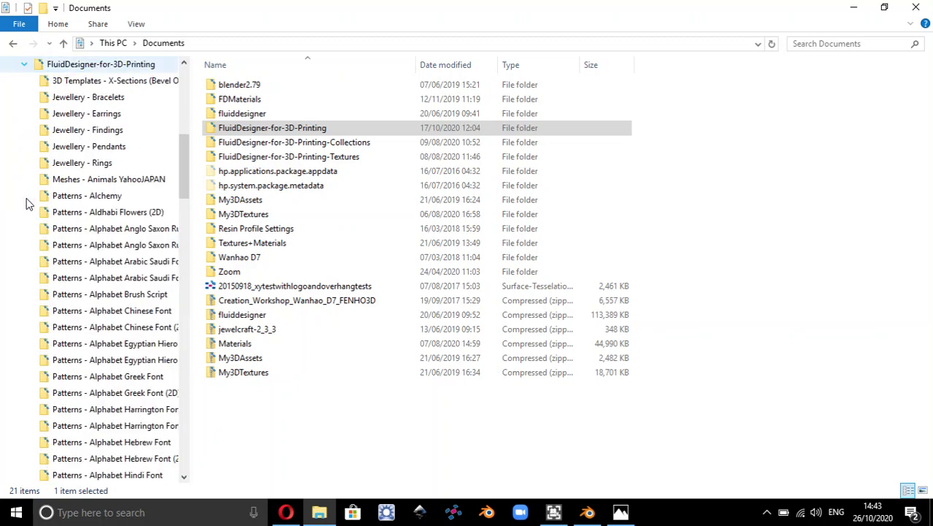
Step: Open the FluidDesigner-for-3D-Printing folder and look through its asset subfolders
{"action": "left_click", "coordinate": [40, 66]}
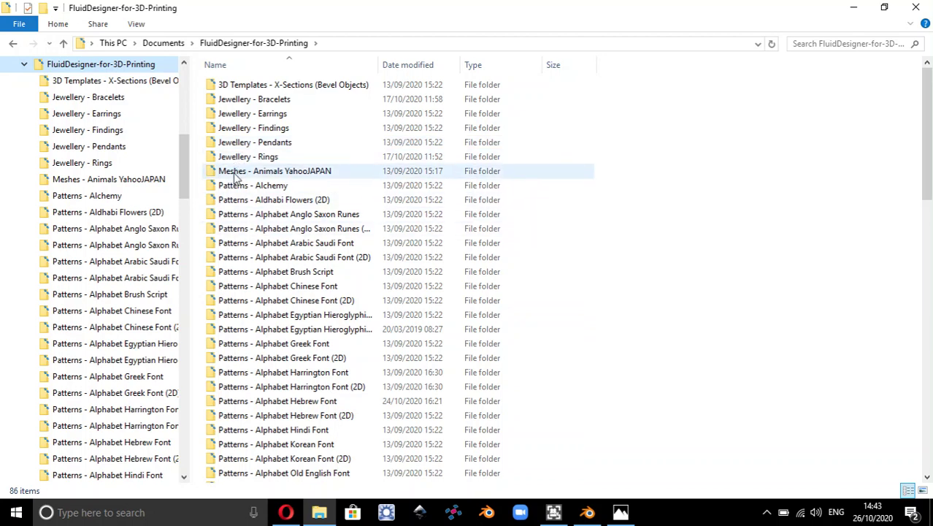
{"action": "scroll", "coordinate": [262, 247], "scroll_direction": "down", "scroll_amount": 14}
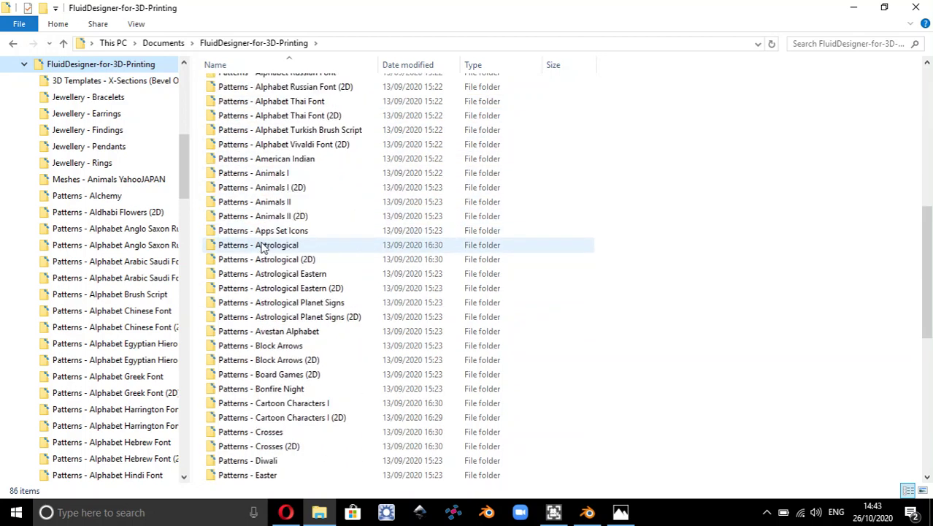
{"action": "scroll", "coordinate": [261, 246], "scroll_direction": "up", "scroll_amount": 5}
{"action": "scroll", "coordinate": [262, 247], "scroll_direction": "up", "scroll_amount": 16}
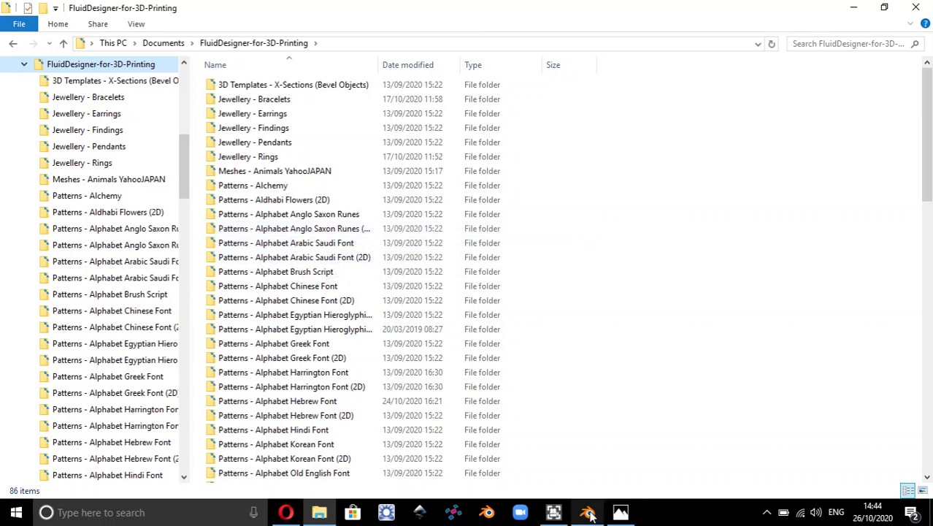
Step: Switch to Blender, expand JewelCraft's Assets section and check its asset category list
{"action": "mouse_move", "coordinate": [590, 514]}
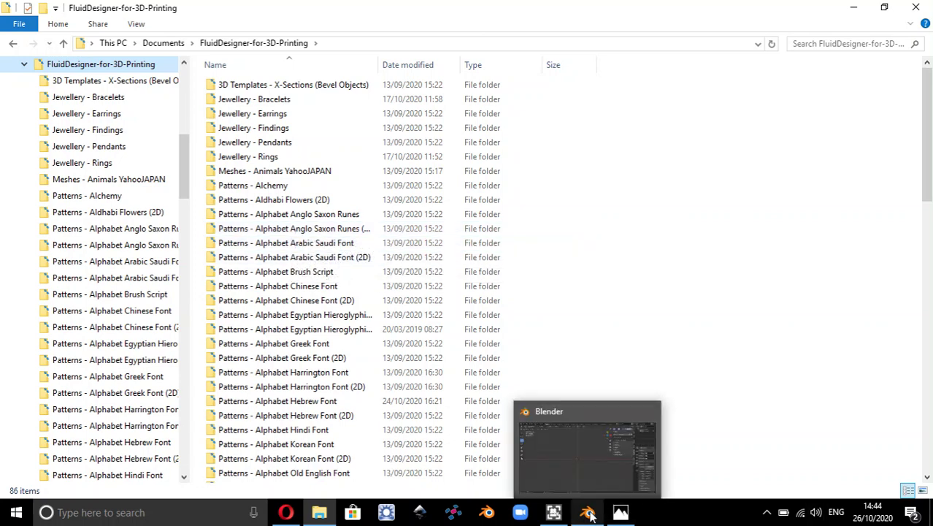
{"action": "left_click", "coordinate": [590, 515]}
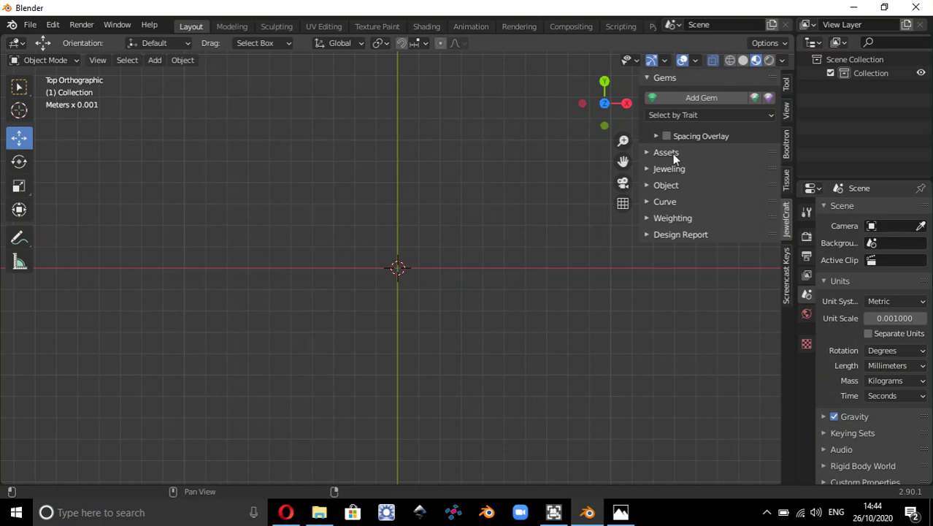
{"action": "left_click", "coordinate": [648, 152]}
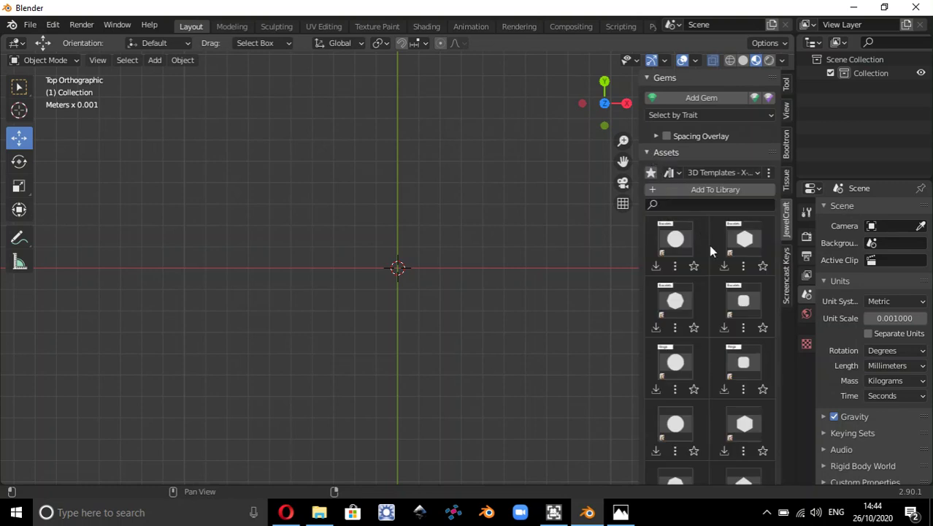
{"action": "left_click", "coordinate": [727, 173]}
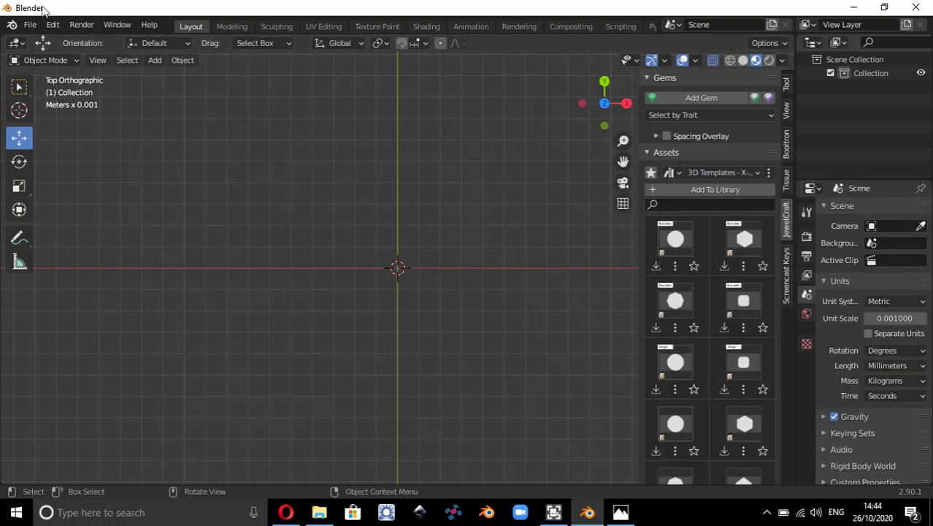
Step: Open the add-on preferences, find Object: JewelCraft and expand its details
{"action": "left_click", "coordinate": [53, 24]}
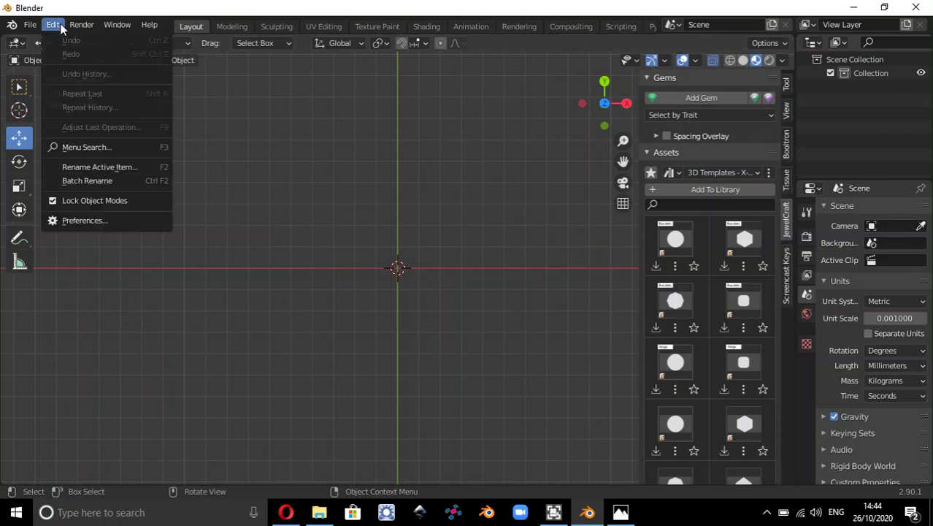
{"action": "left_click", "coordinate": [94, 220]}
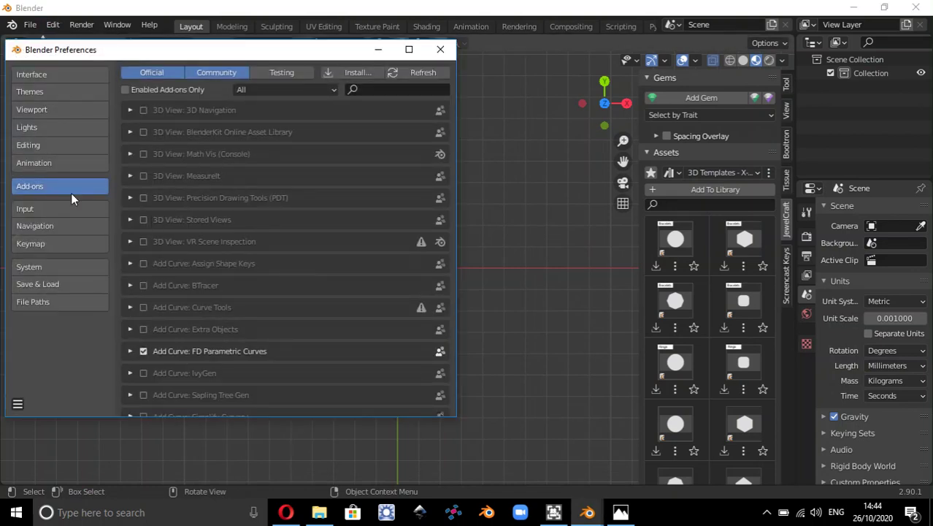
{"action": "scroll", "coordinate": [310, 249], "scroll_direction": "down", "scroll_amount": 12}
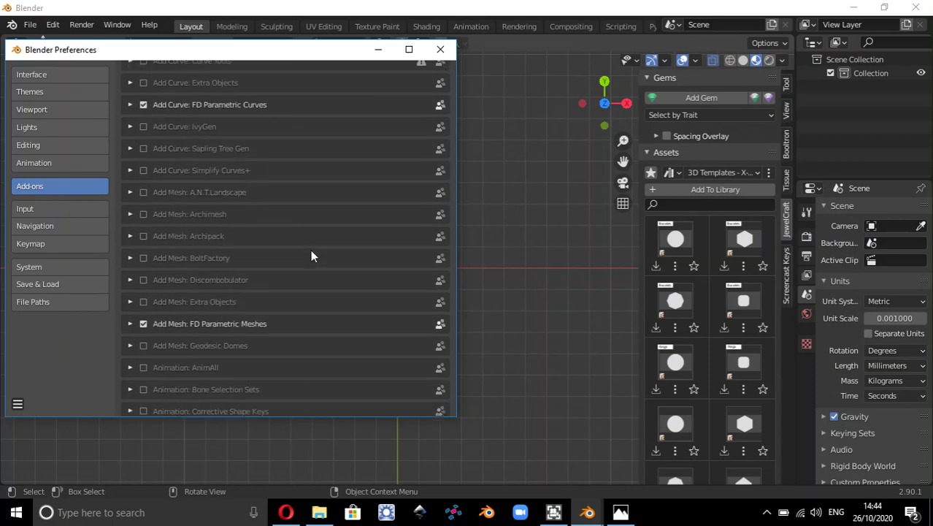
{"action": "scroll", "coordinate": [311, 251], "scroll_direction": "down", "scroll_amount": 20}
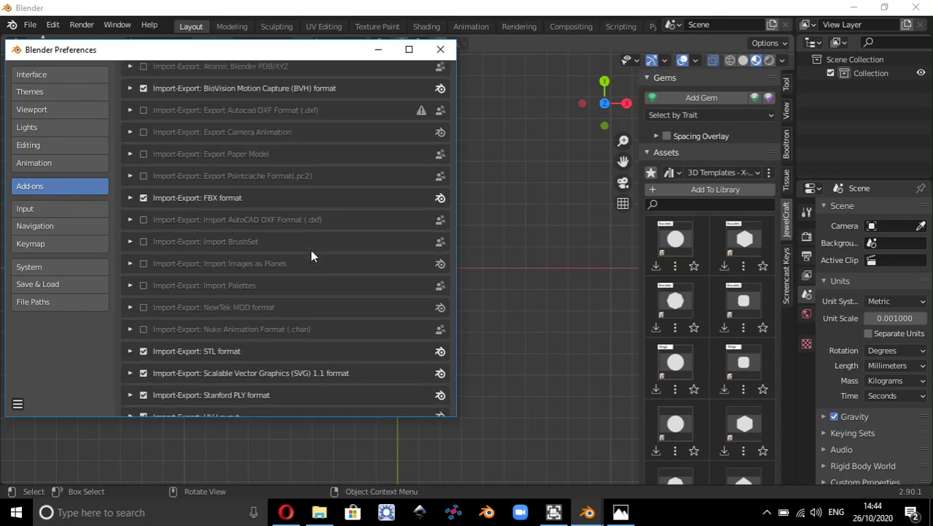
{"action": "scroll", "coordinate": [311, 255], "scroll_direction": "down", "scroll_amount": 20}
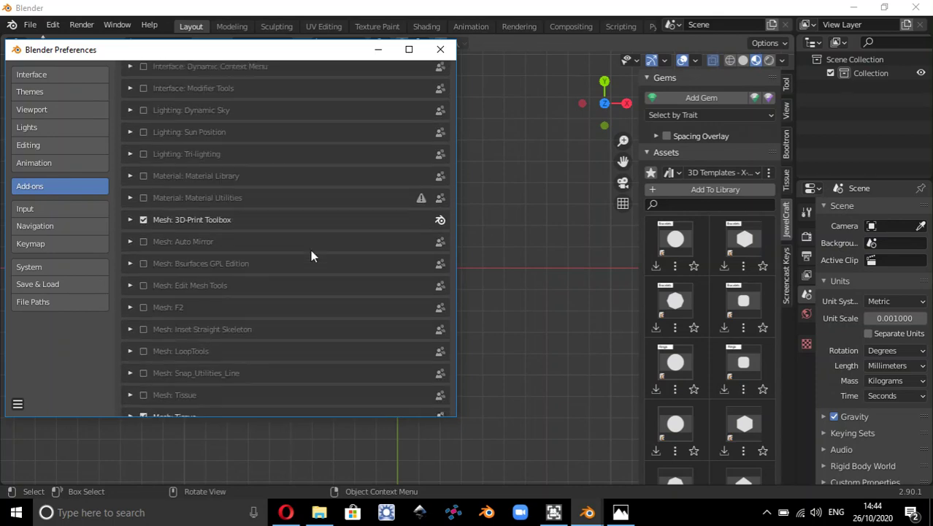
{"action": "scroll", "coordinate": [311, 253], "scroll_direction": "down", "scroll_amount": 15}
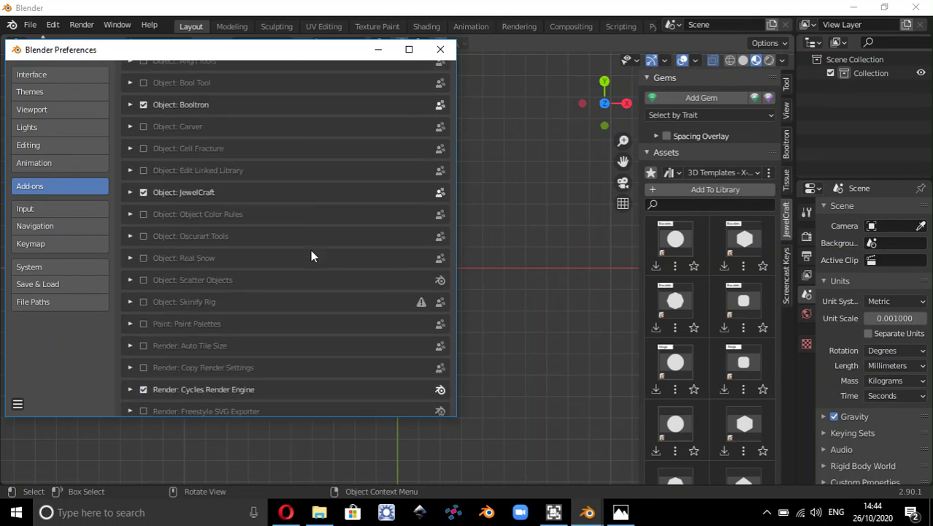
{"action": "left_click", "coordinate": [130, 192]}
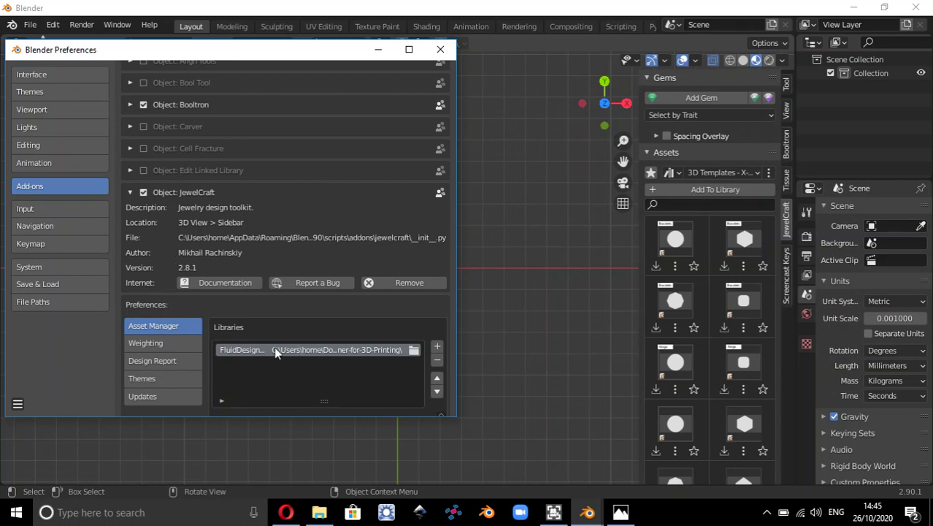
Step: Set the Asset Manager library path to the FluidDesigner-for-3D-Printing folder in Documents and close the preferences
{"action": "left_click", "coordinate": [413, 349]}
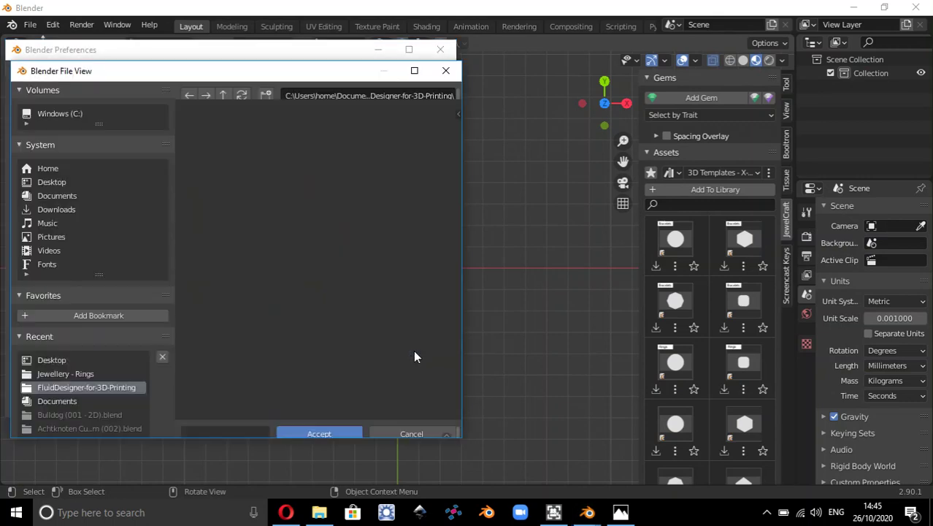
{"action": "left_click", "coordinate": [59, 194]}
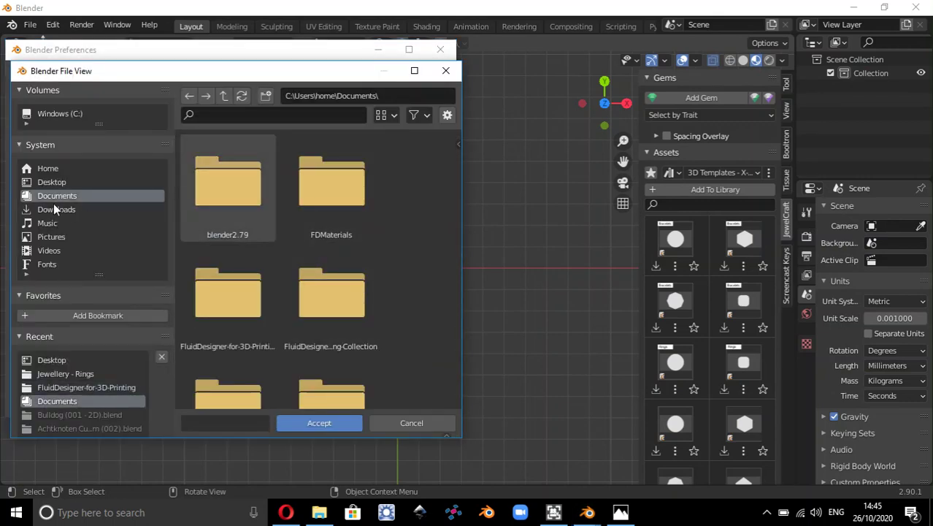
{"action": "double_click", "coordinate": [223, 295]}
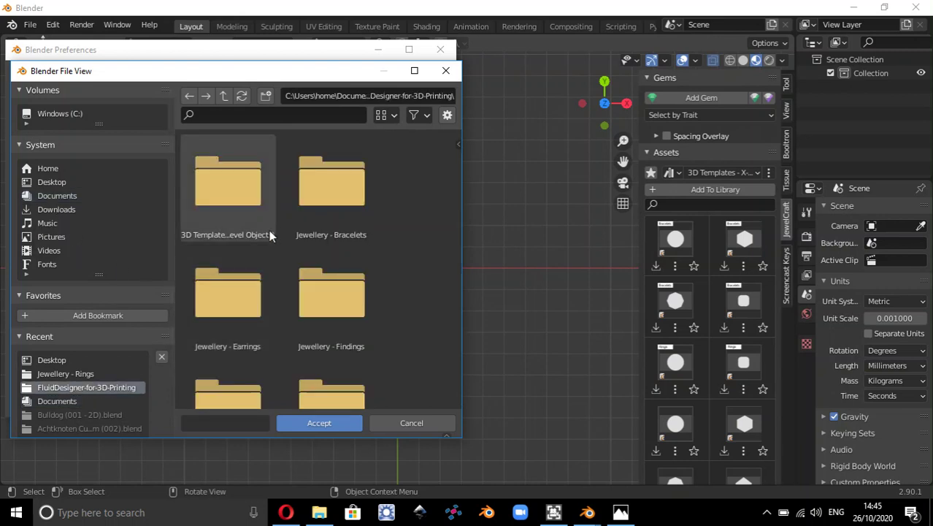
{"action": "scroll", "coordinate": [270, 232], "scroll_direction": "down", "scroll_amount": 3}
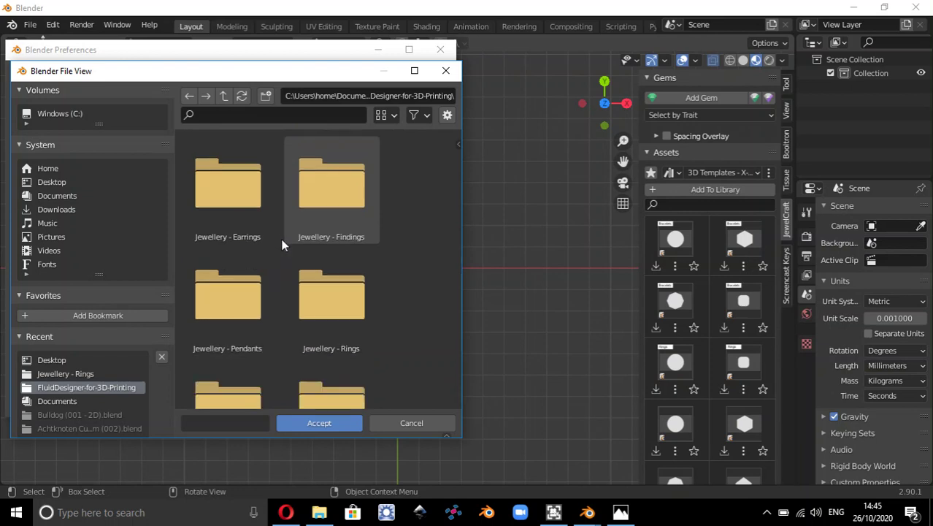
{"action": "scroll", "coordinate": [235, 169], "scroll_direction": "down", "scroll_amount": 9}
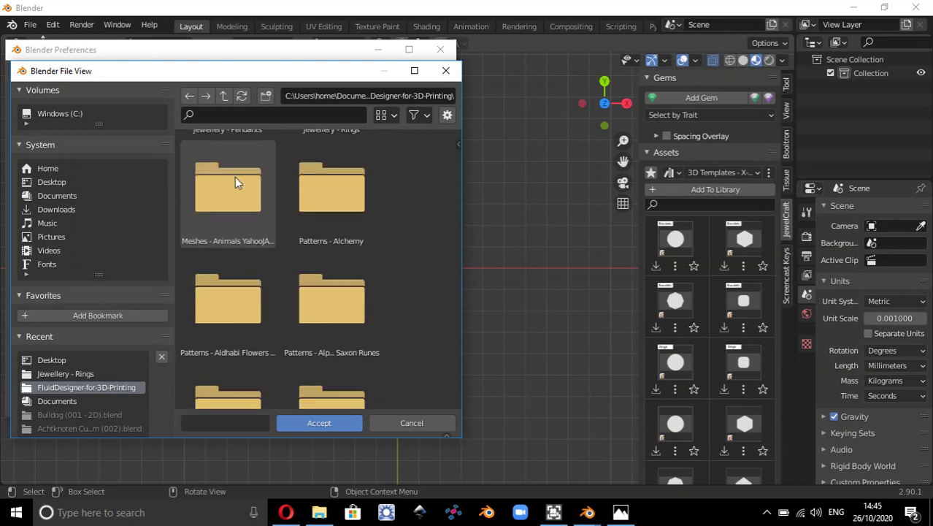
{"action": "scroll", "coordinate": [256, 211], "scroll_direction": "down", "scroll_amount": 9}
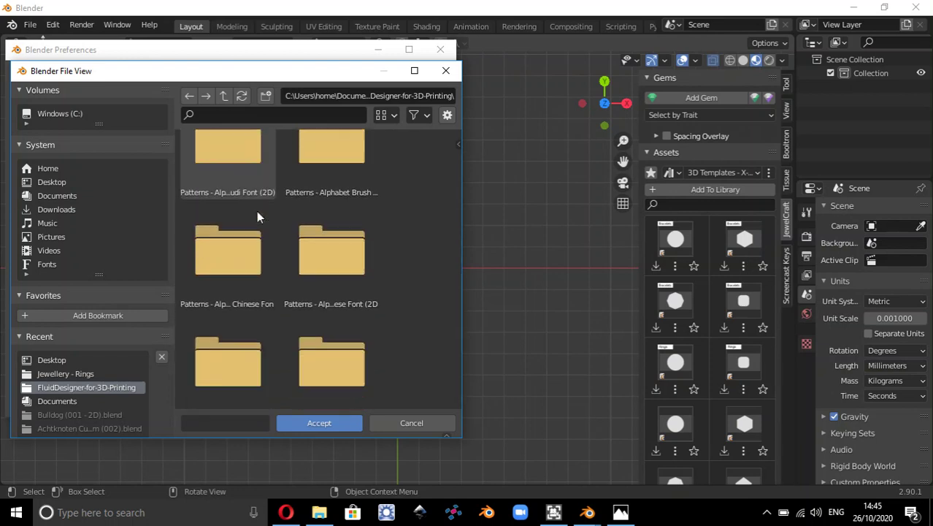
{"action": "left_click", "coordinate": [319, 422]}
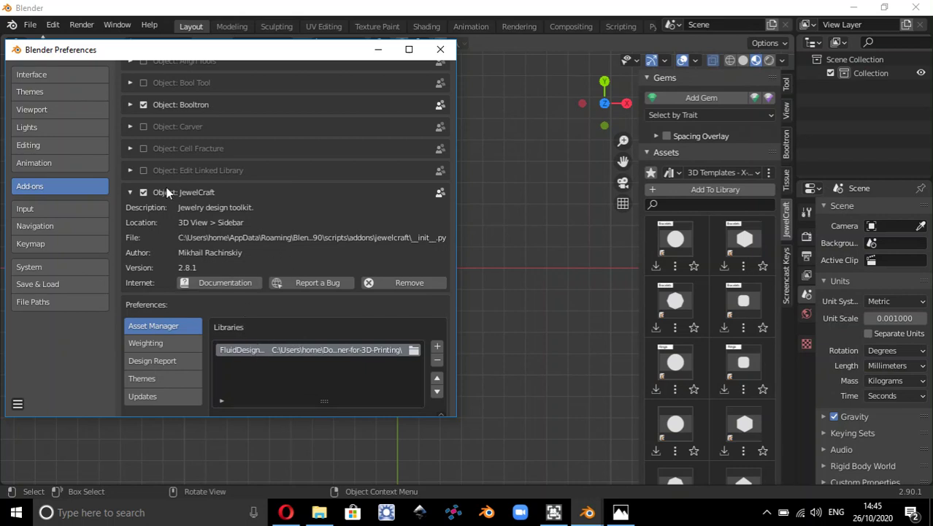
{"action": "left_click", "coordinate": [442, 51]}
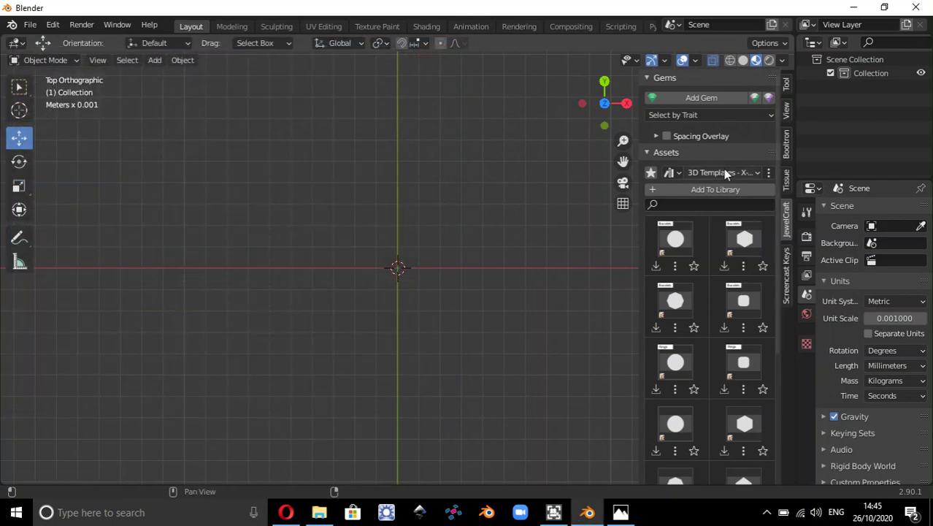
Step: Choose the Patterns - Alphabet Harrington Font asset category and browse its letter thumbnails
{"action": "left_click", "coordinate": [723, 172]}
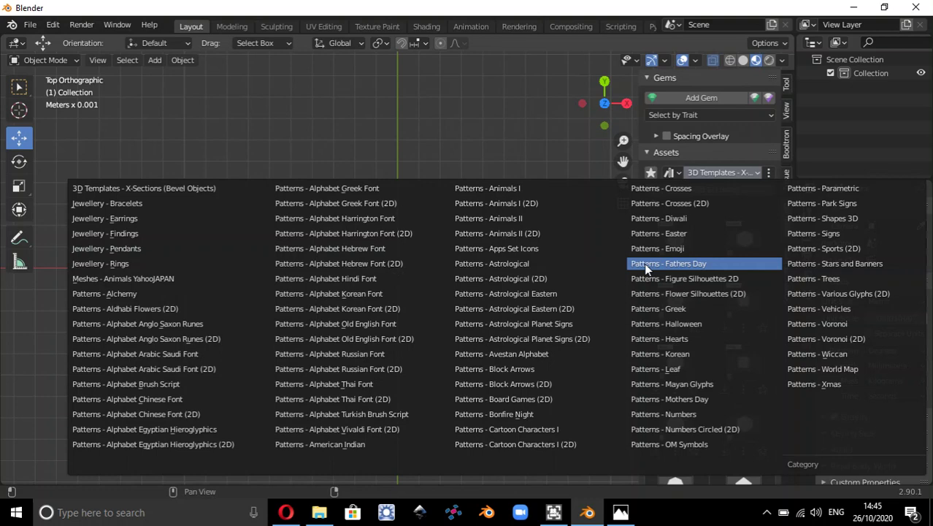
{"action": "left_click", "coordinate": [356, 218]}
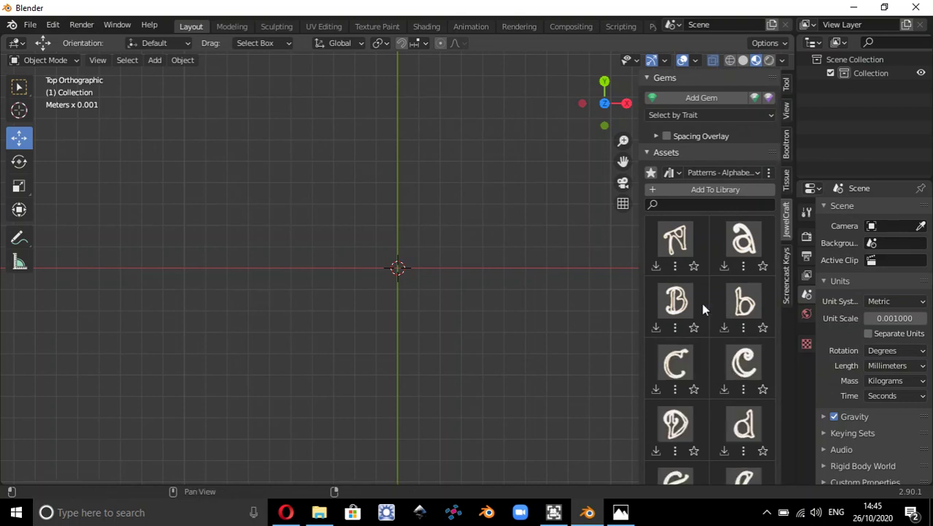
{"action": "scroll", "coordinate": [701, 302], "scroll_direction": "down", "scroll_amount": 3}
{"action": "scroll", "coordinate": [701, 302], "scroll_direction": "down", "scroll_amount": 3}
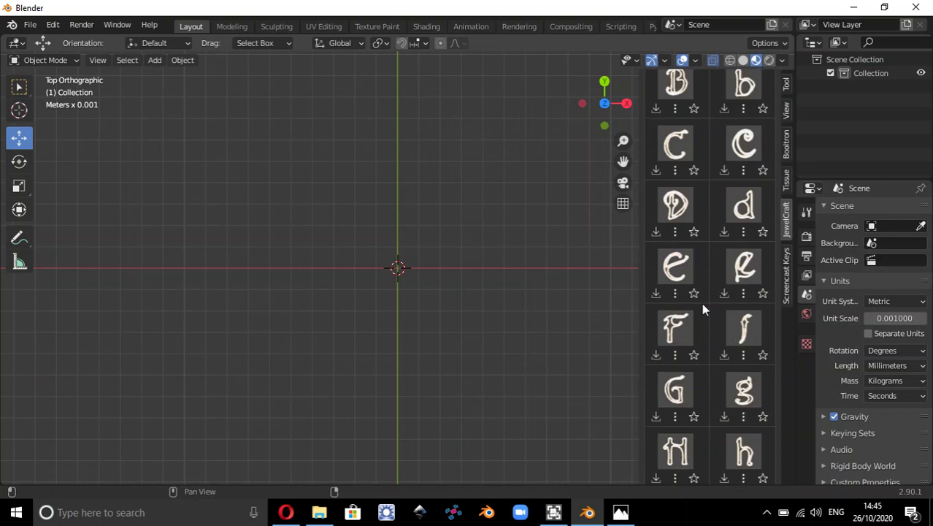
{"action": "scroll", "coordinate": [703, 310], "scroll_direction": "up", "scroll_amount": 3}
{"action": "scroll", "coordinate": [703, 309], "scroll_direction": "up", "scroll_amount": 2}
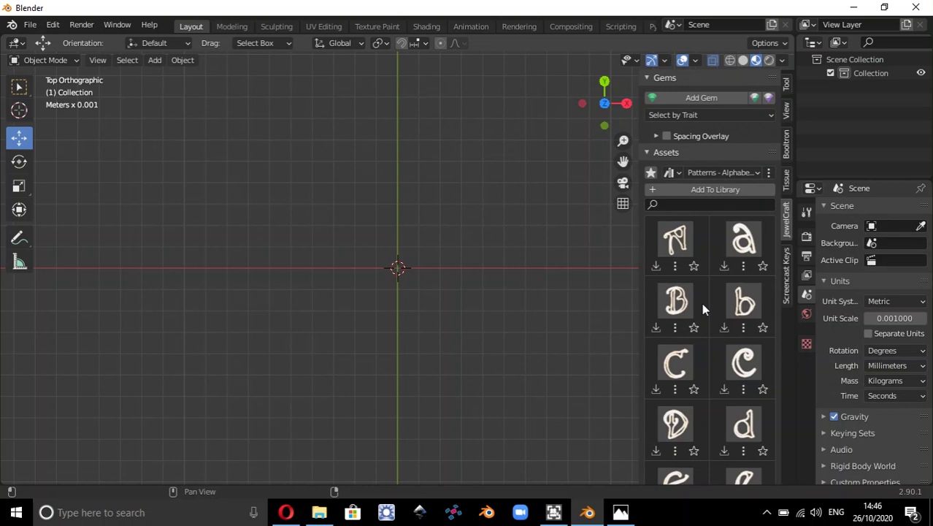
Step: Switch to the Opera browser and review the remaining installation instructions on the FluidDesigner download page
{"action": "left_click", "coordinate": [288, 511]}
{"action": "left_click", "coordinate": [73, 10]}
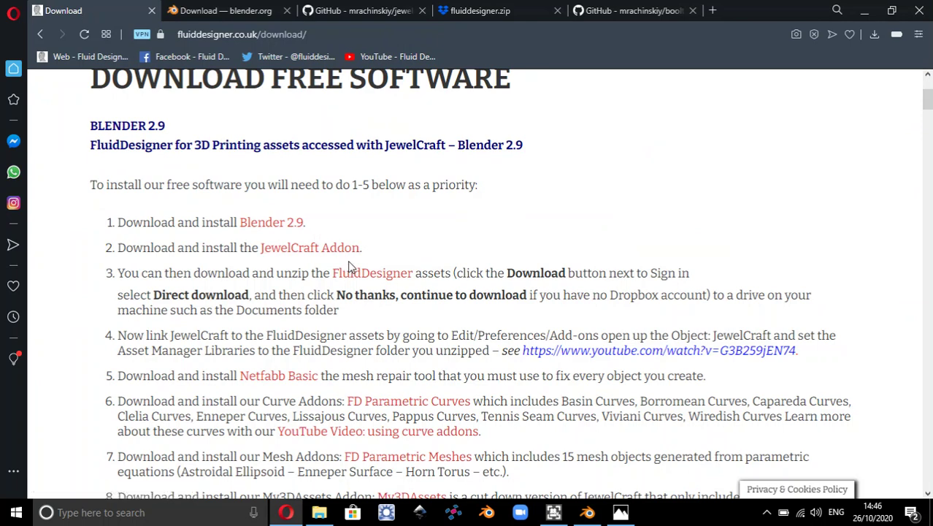
{"action": "scroll", "coordinate": [348, 265], "scroll_direction": "down", "scroll_amount": 2}
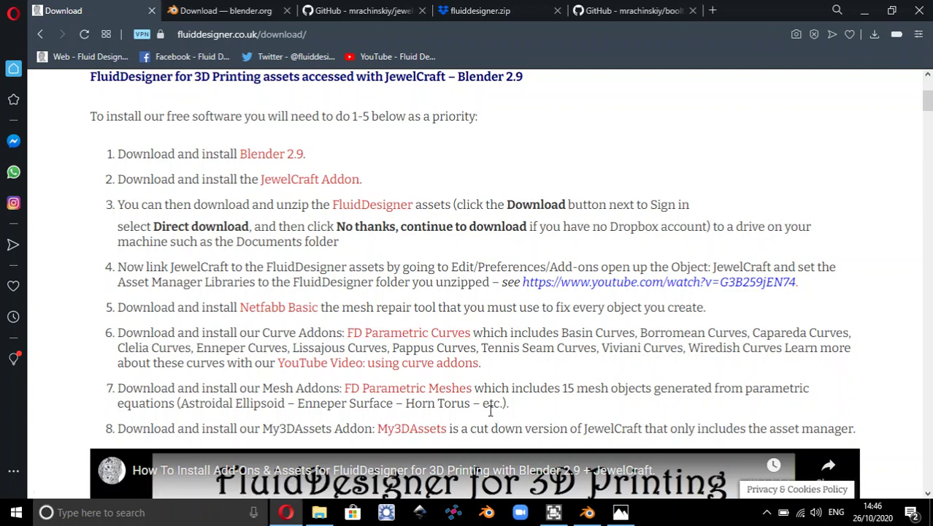
Step: Switch to Blender and check in the add-on preferences that Add Curve: FD Parametric Curves is enabled, then close the preferences
{"action": "left_click", "coordinate": [586, 512]}
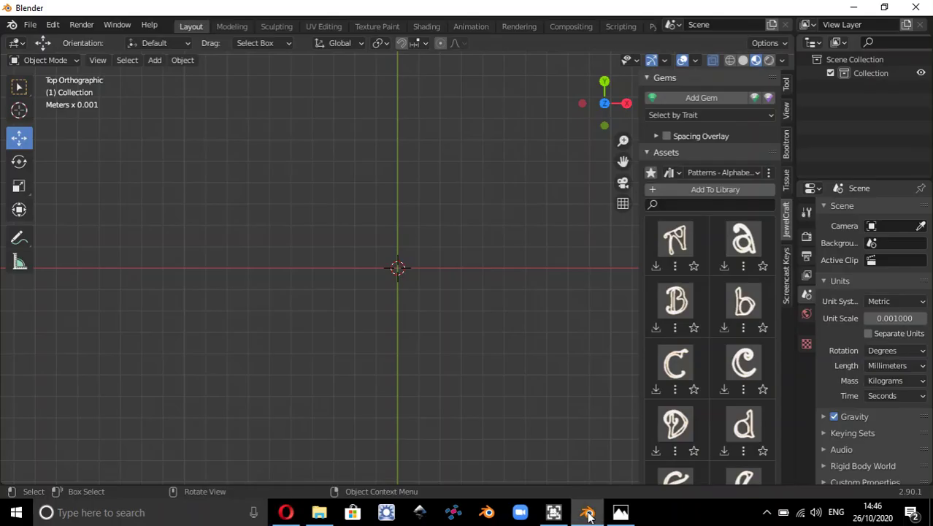
{"action": "left_click", "coordinate": [59, 28]}
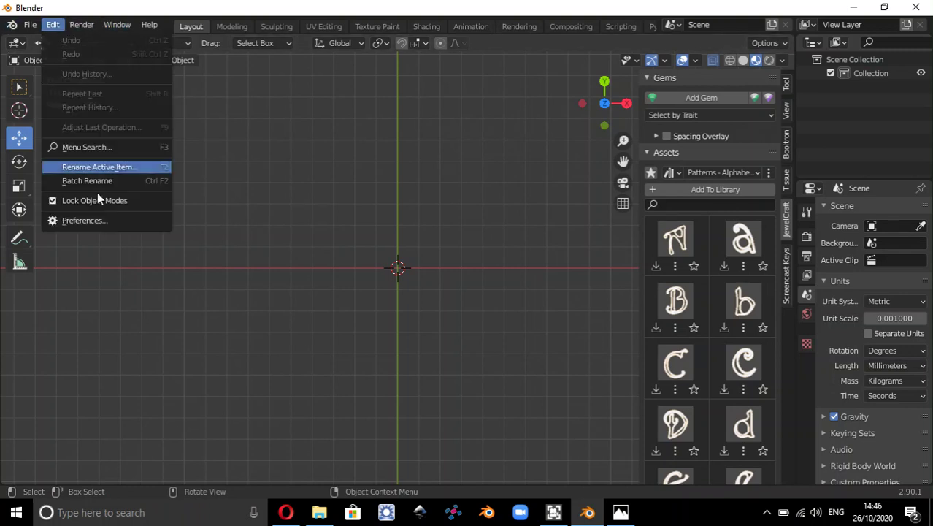
{"action": "left_click", "coordinate": [96, 222]}
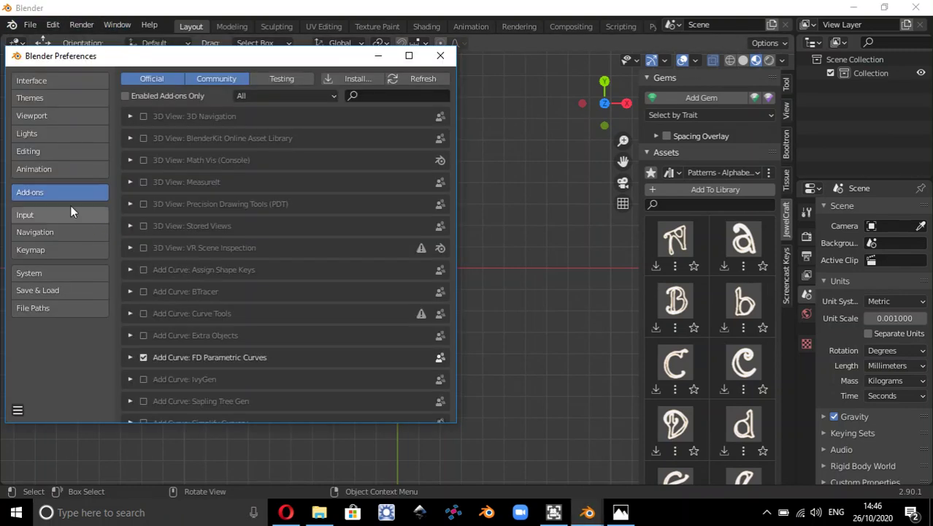
{"action": "left_click", "coordinate": [360, 78]}
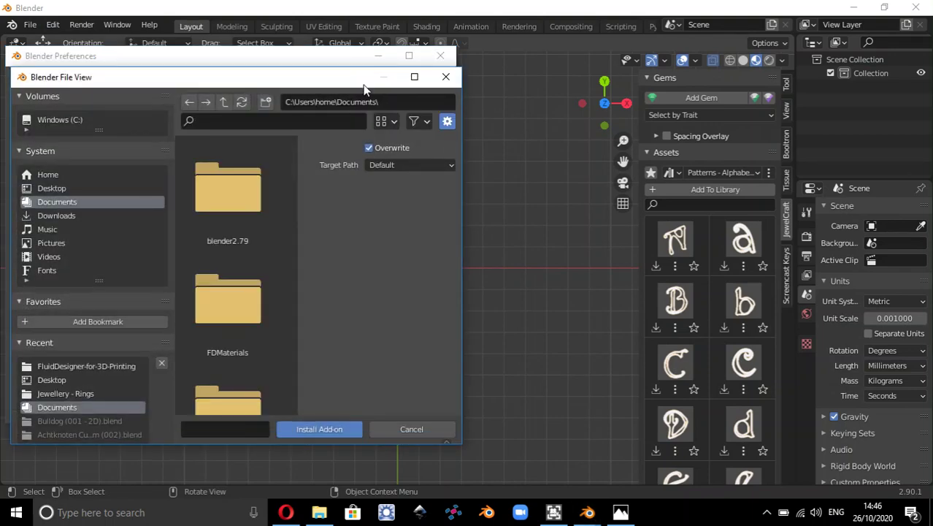
{"action": "left_click", "coordinate": [446, 79]}
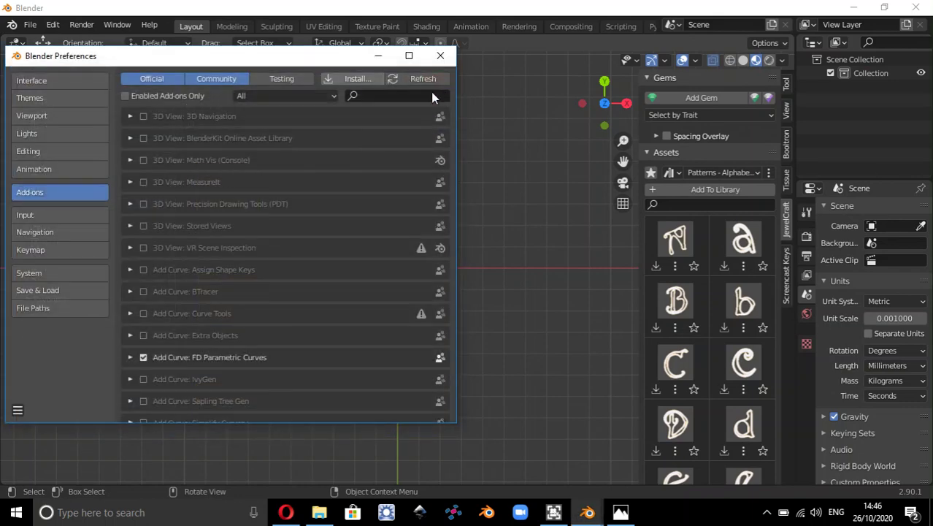
{"action": "scroll", "coordinate": [248, 277], "scroll_direction": "down", "scroll_amount": 3}
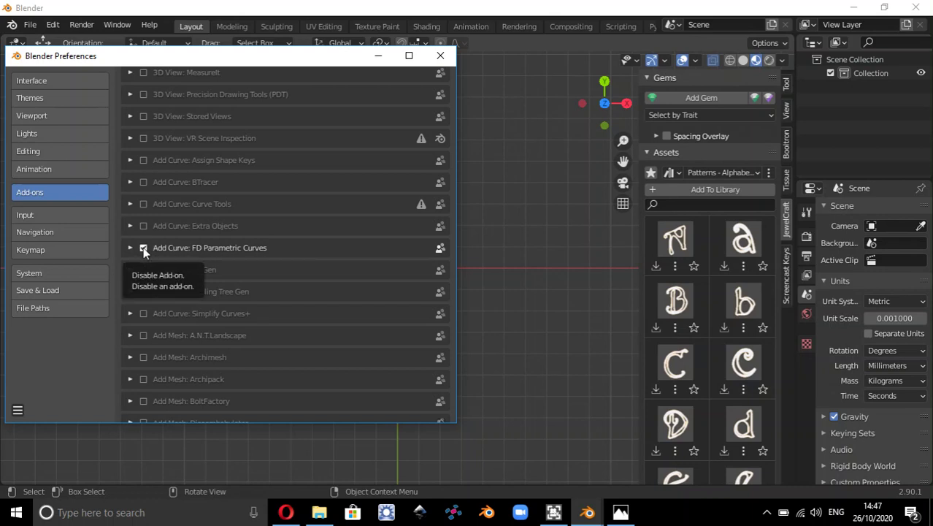
{"action": "left_click", "coordinate": [440, 56]}
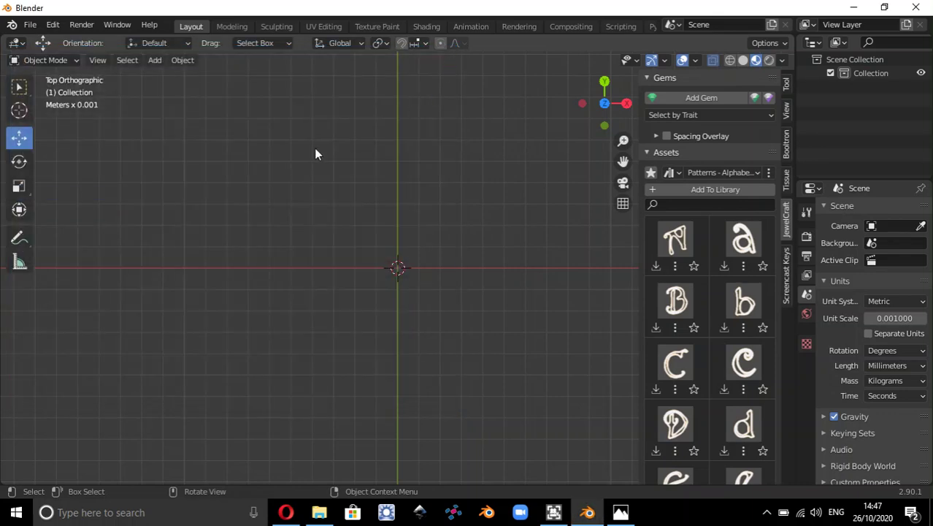
Step: Add an Enneper Curve from the FD Parametric Curves at the scene origin
{"action": "left_click", "coordinate": [155, 60]}
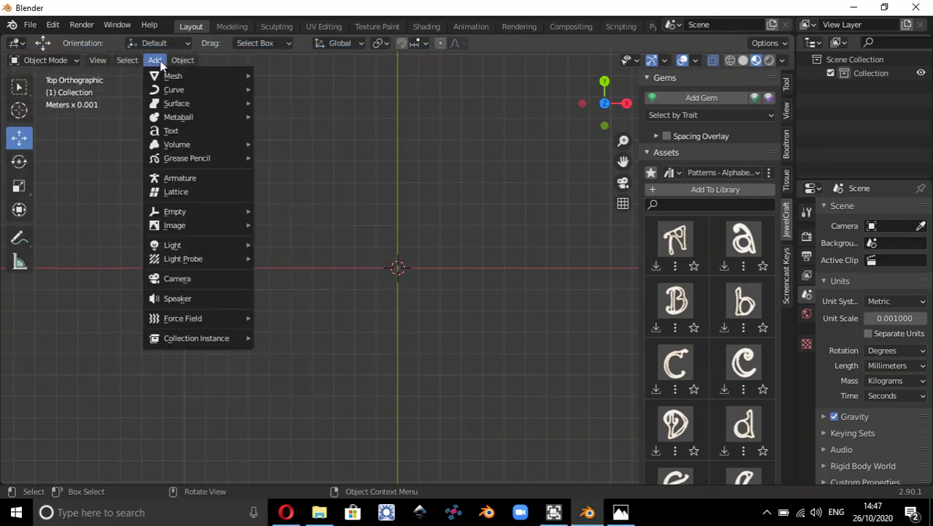
{"action": "mouse_move", "coordinate": [174, 92]}
{"action": "mouse_move", "coordinate": [294, 171]}
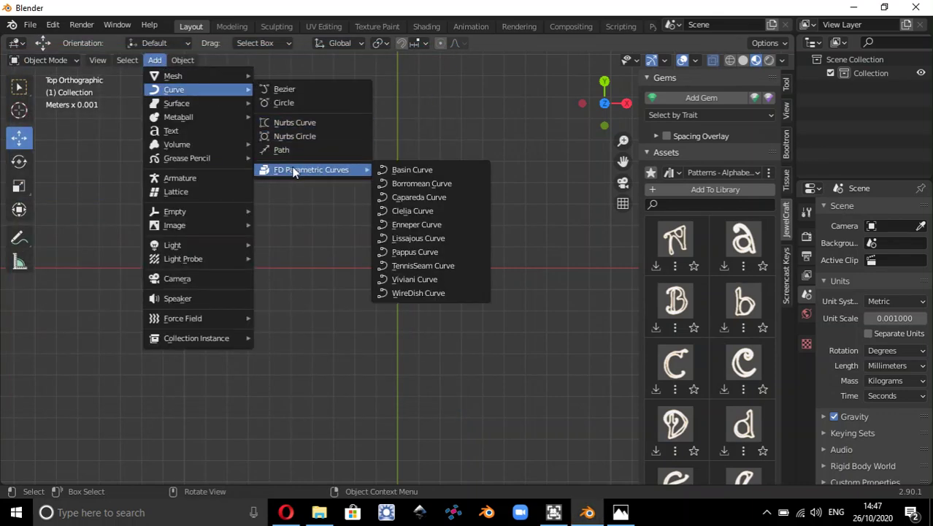
{"action": "left_click", "coordinate": [425, 227]}
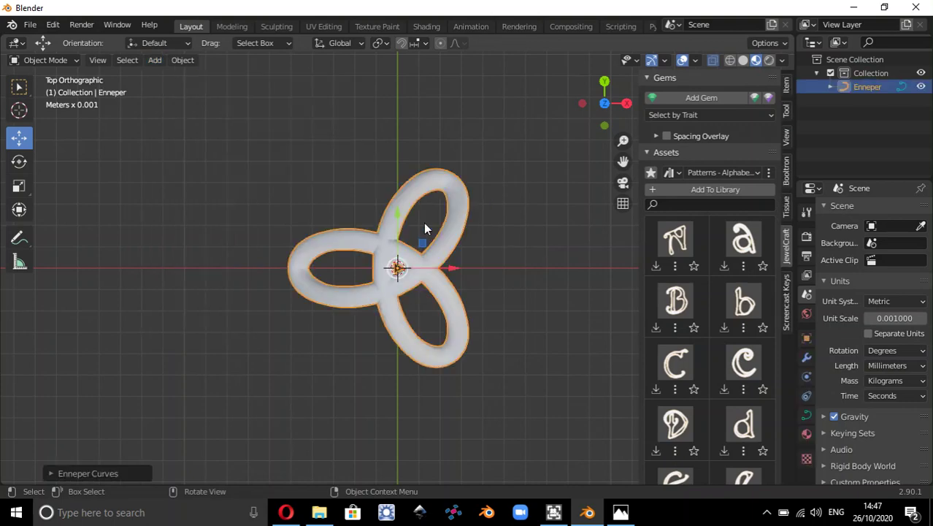
{"action": "middle_click_drag", "start_coordinate": [346, 392], "coordinate": [356, 344]}
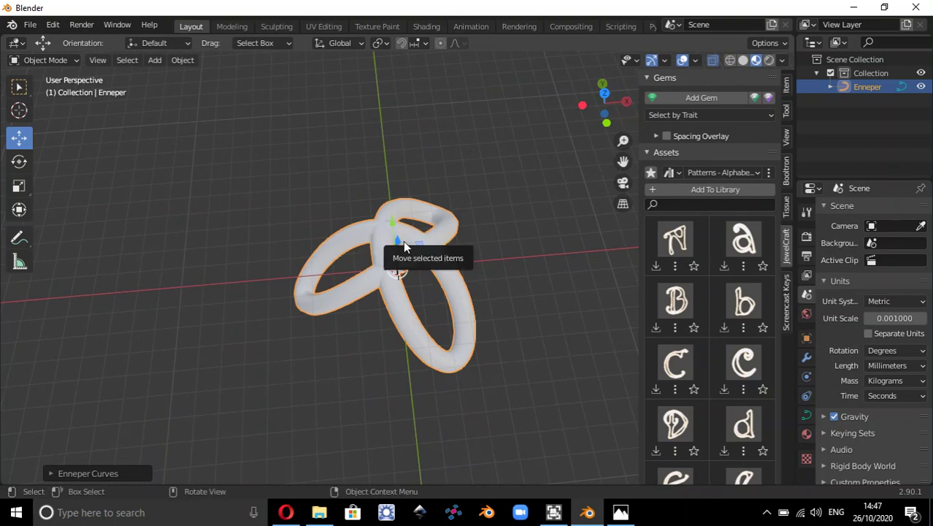
Step: Expand the Enneper curve's creation parameters and set its height to 3
{"action": "left_click", "coordinate": [60, 474]}
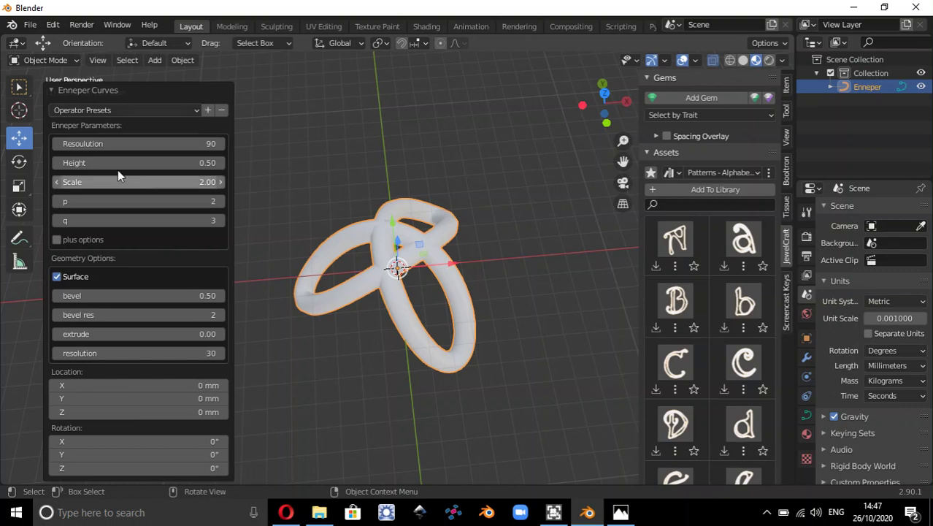
{"action": "left_click_drag", "start_coordinate": [138, 162], "coordinate": [108, 161]}
{"action": "left_click", "coordinate": [143, 160]}
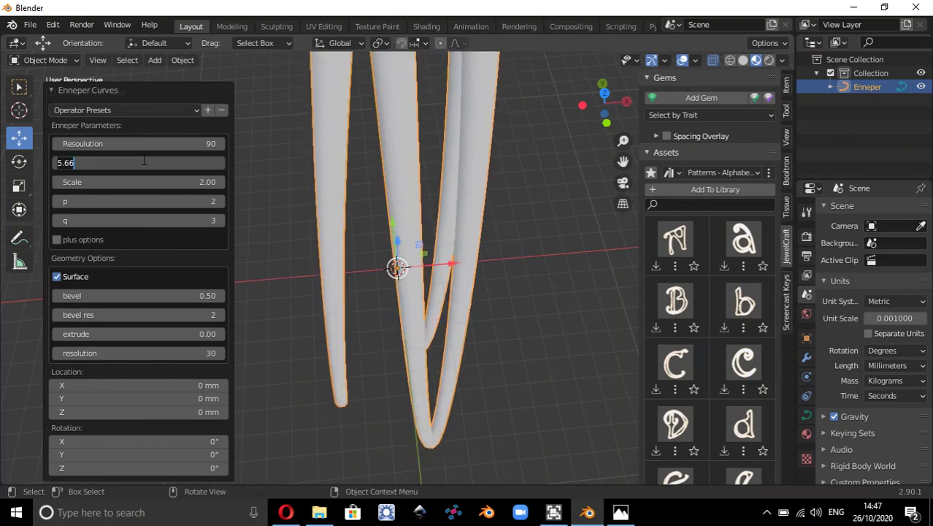
{"action": "type", "text": "3"}
{"action": "key", "text": "Return"}
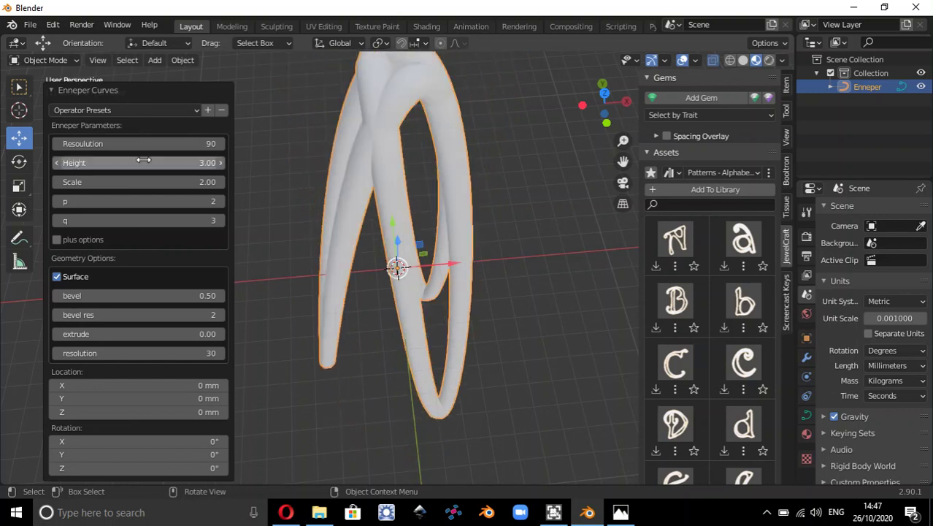
Step: Set the Enneper curve's scale to 3 and its p parameter to 4
{"action": "left_click", "coordinate": [173, 181]}
{"action": "type", "text": "3"}
{"action": "key", "text": "Return"}
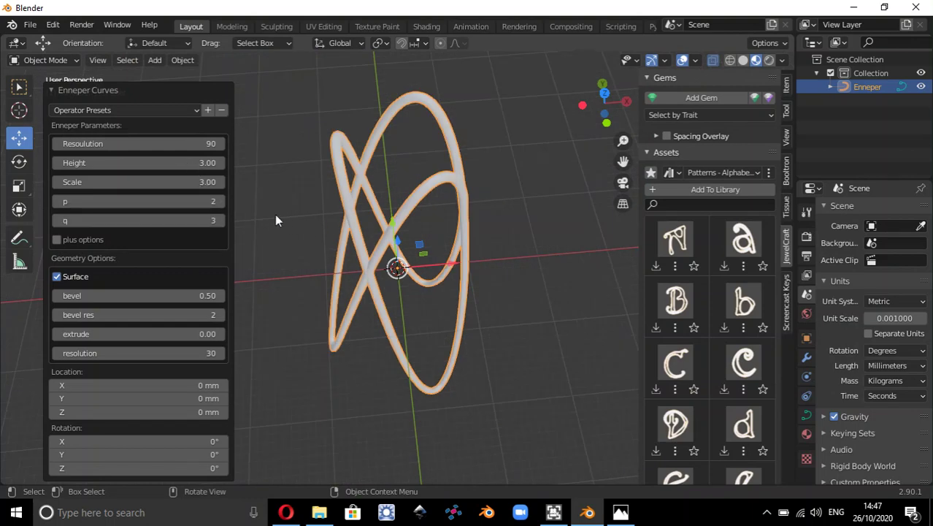
{"action": "left_click", "coordinate": [223, 201]}
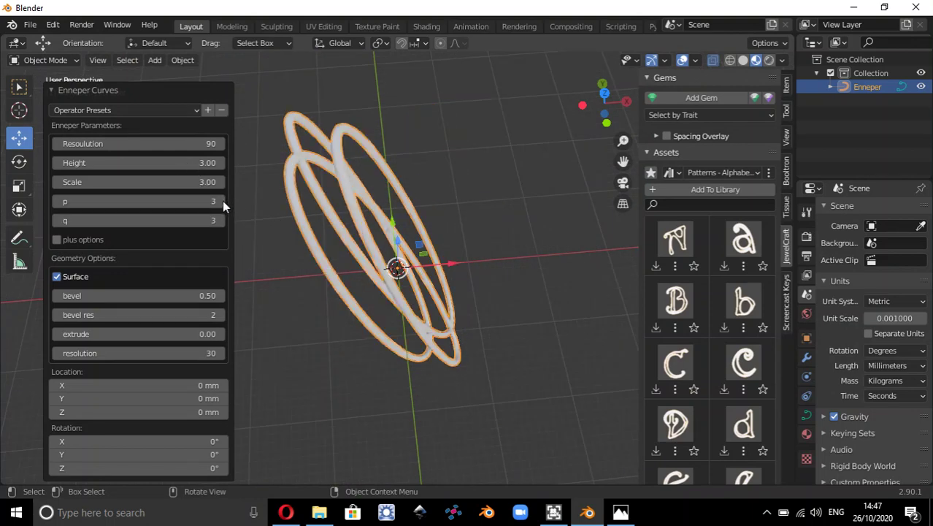
{"action": "left_click", "coordinate": [222, 201]}
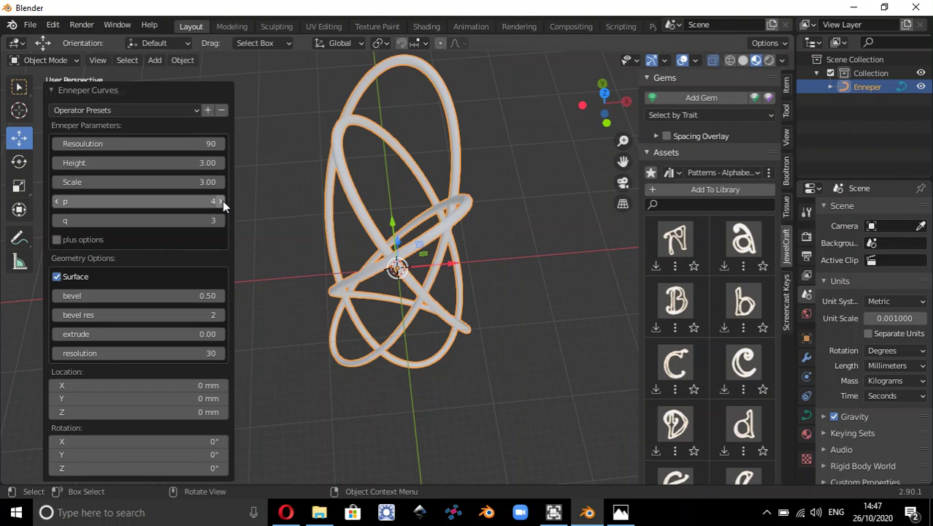
Step: Delete the Enneper curve and return the viewport to the top view
{"action": "left_click", "coordinate": [299, 129]}
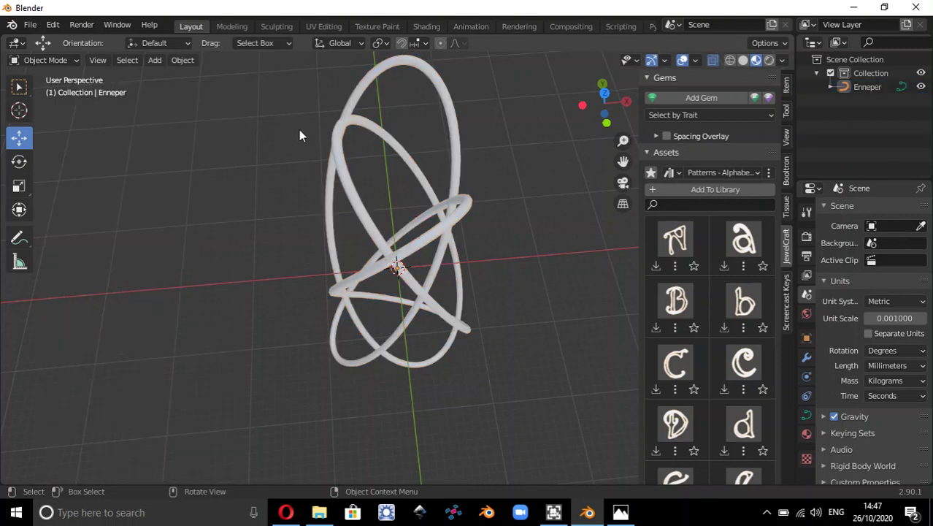
{"action": "key", "text": "x"}
{"action": "left_click", "coordinate": [288, 130]}
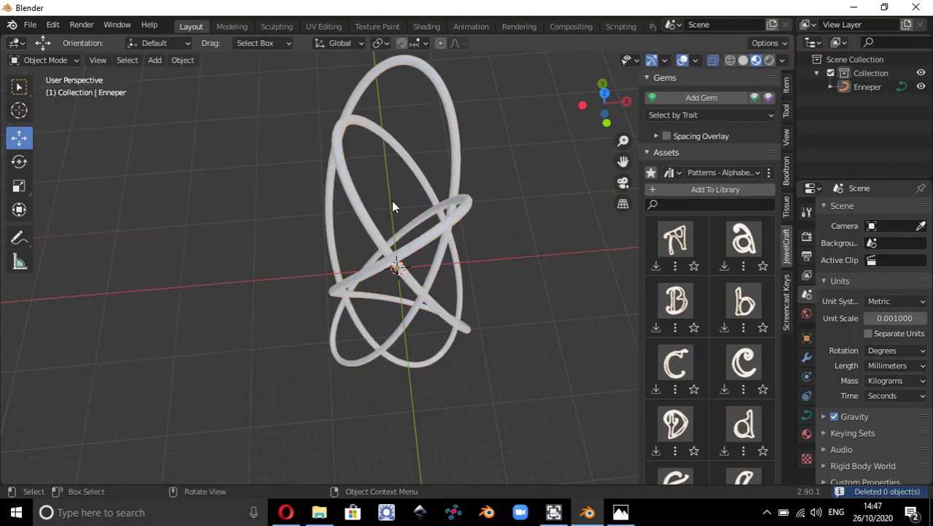
{"action": "left_click", "coordinate": [404, 150]}
{"action": "key", "text": "x"}
{"action": "left_click", "coordinate": [404, 150]}
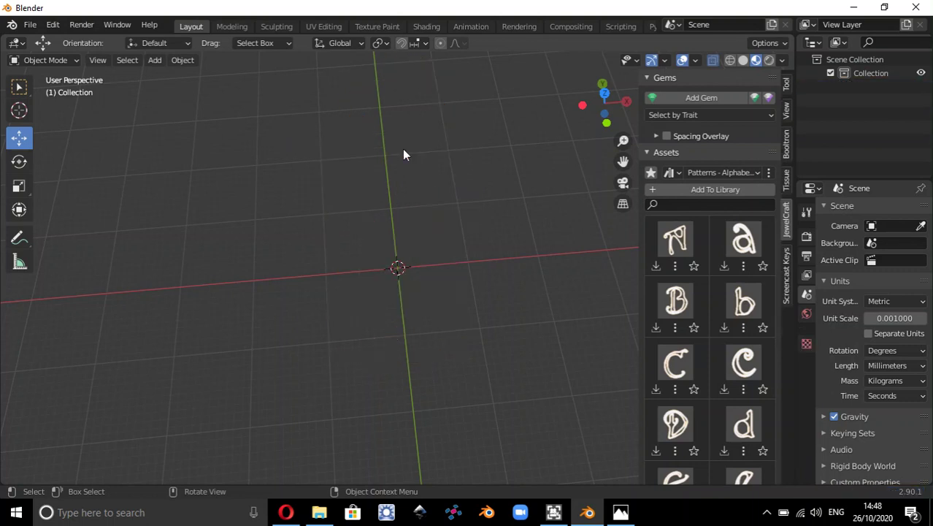
{"action": "left_click", "coordinate": [100, 61]}
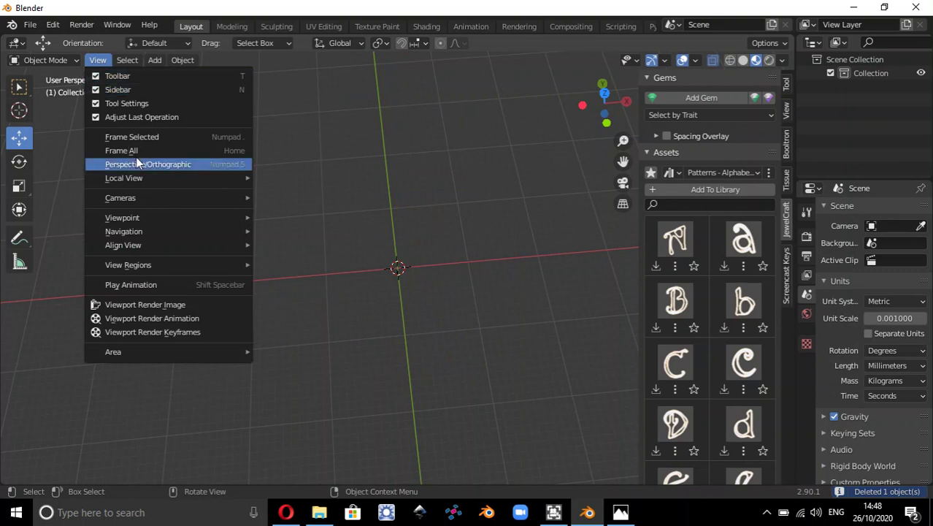
{"action": "mouse_move", "coordinate": [135, 218]}
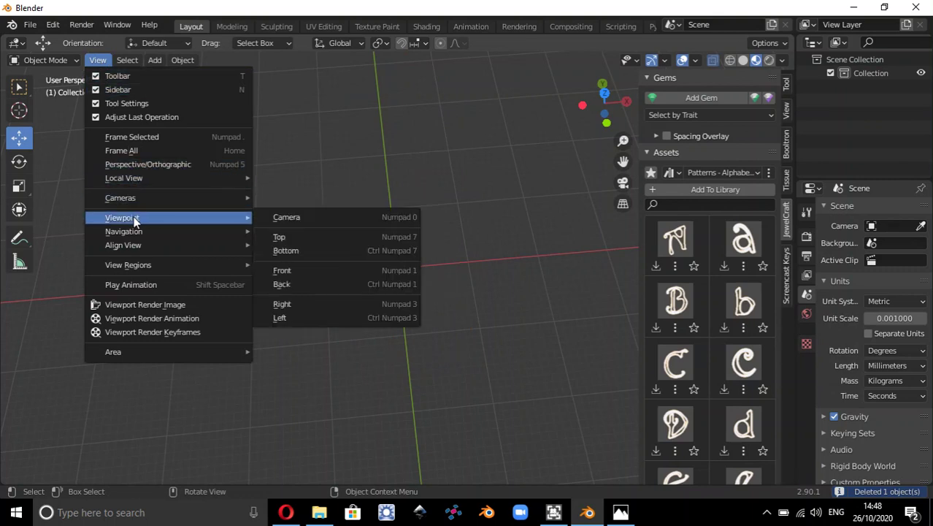
{"action": "left_click", "coordinate": [315, 242]}
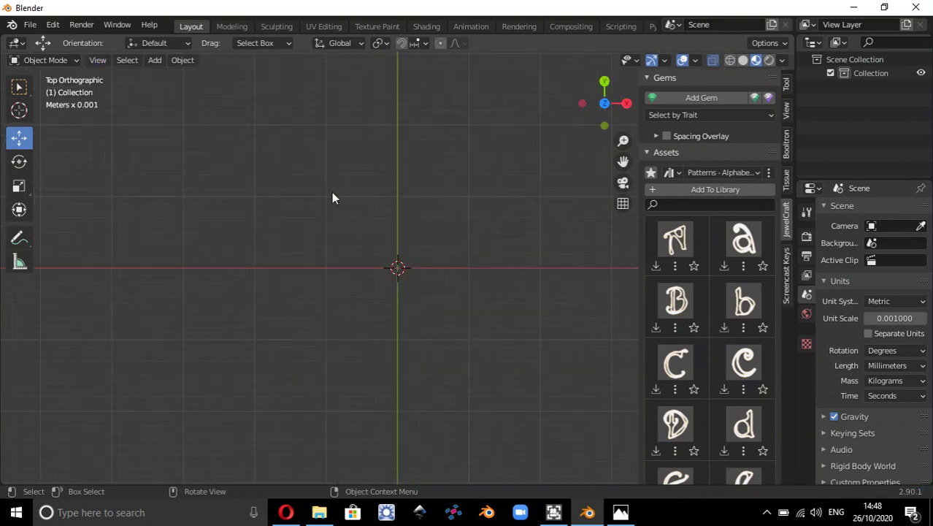
Step: Look through the curve types offered by the FD Parametric Curves add-on
{"action": "left_click", "coordinate": [154, 60]}
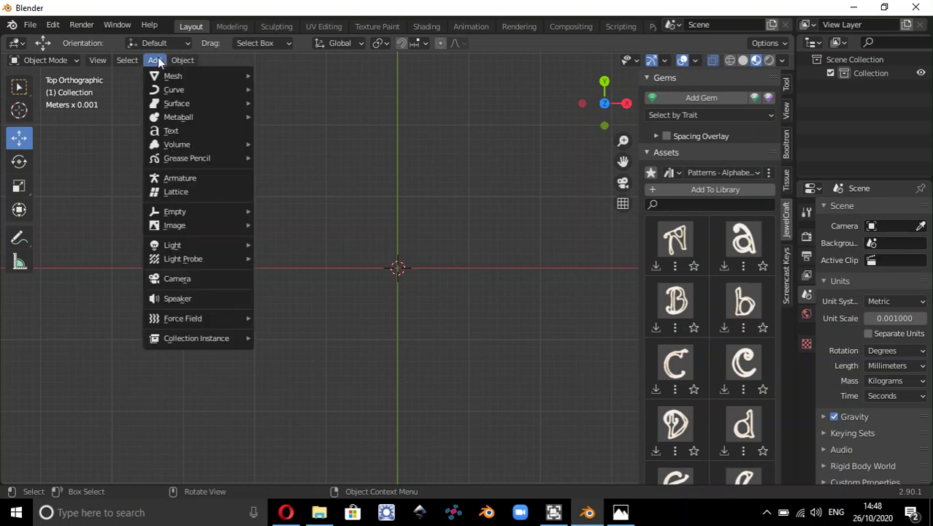
{"action": "mouse_move", "coordinate": [160, 89]}
{"action": "mouse_move", "coordinate": [299, 172]}
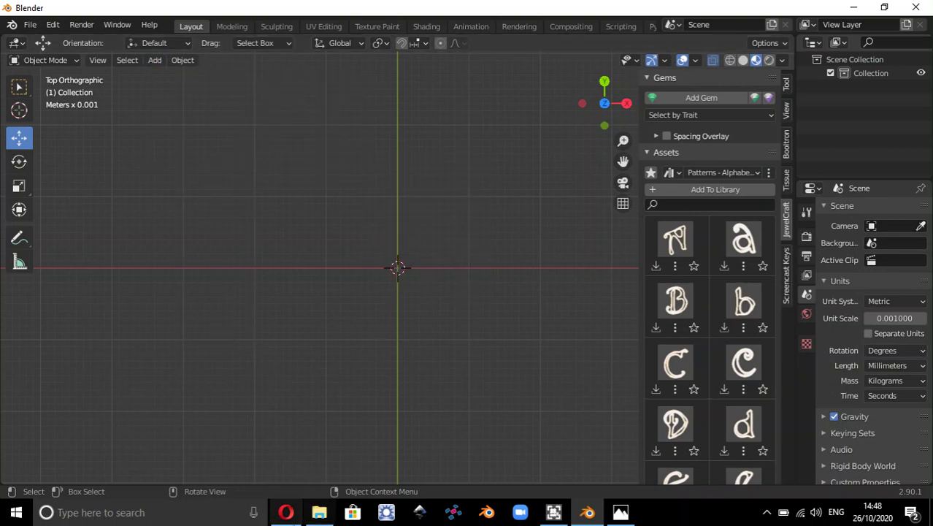
Step: Switch to the Opera browser and review the FD Parametric Meshes add-on instruction on the FluidDesigner download page
{"action": "left_click", "coordinate": [284, 513]}
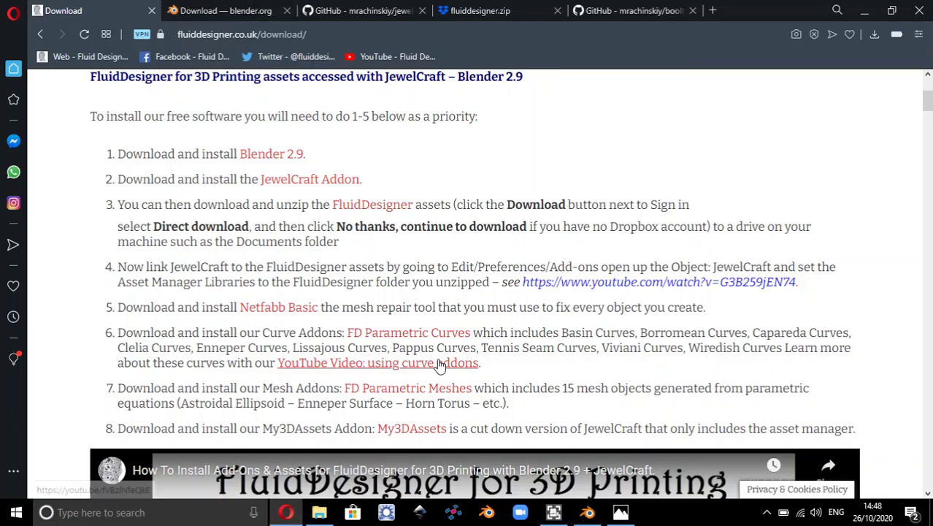
{"action": "scroll", "coordinate": [436, 365], "scroll_direction": "down", "scroll_amount": 3}
{"action": "scroll", "coordinate": [440, 365], "scroll_direction": "down", "scroll_amount": 1}
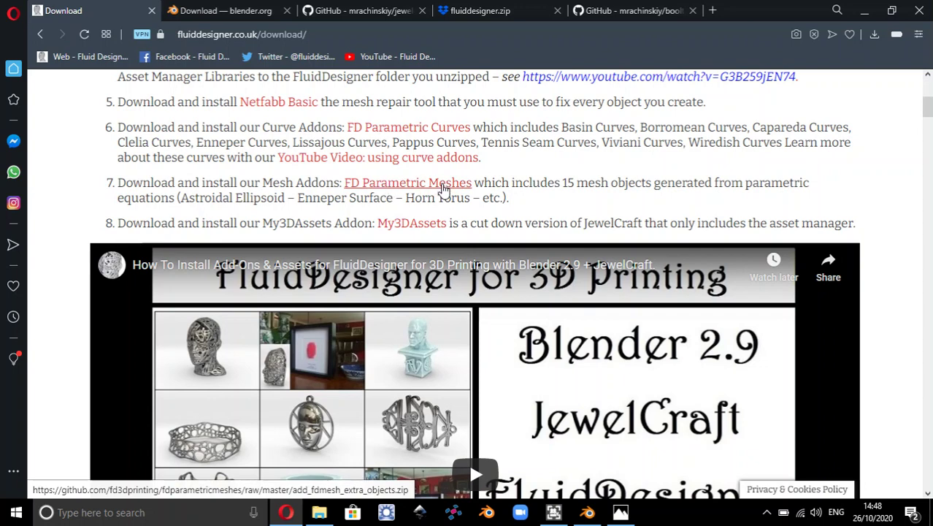
Step: Switch to Blender and check in the add-on preferences that Add Mesh: FD Parametric Meshes is enabled, then close the preferences
{"action": "left_click", "coordinate": [590, 515]}
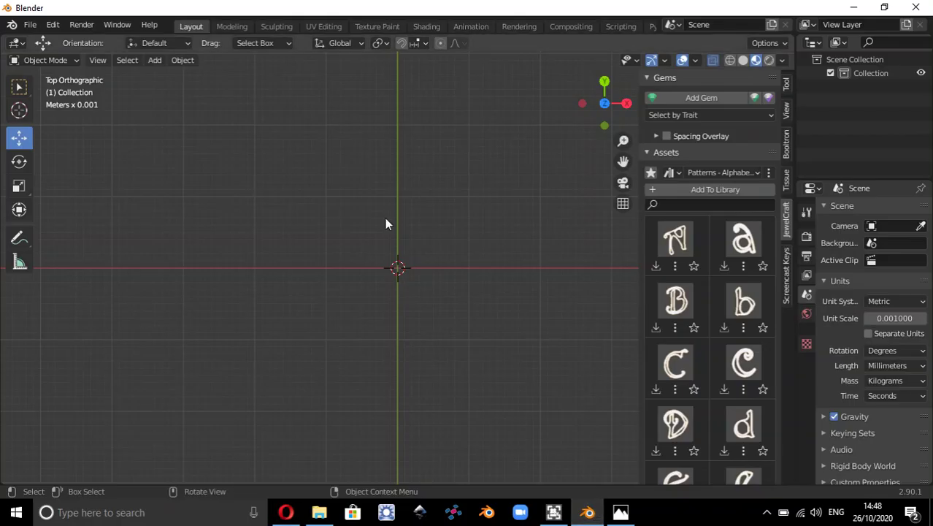
{"action": "left_click", "coordinate": [52, 27]}
{"action": "left_click", "coordinate": [82, 220]}
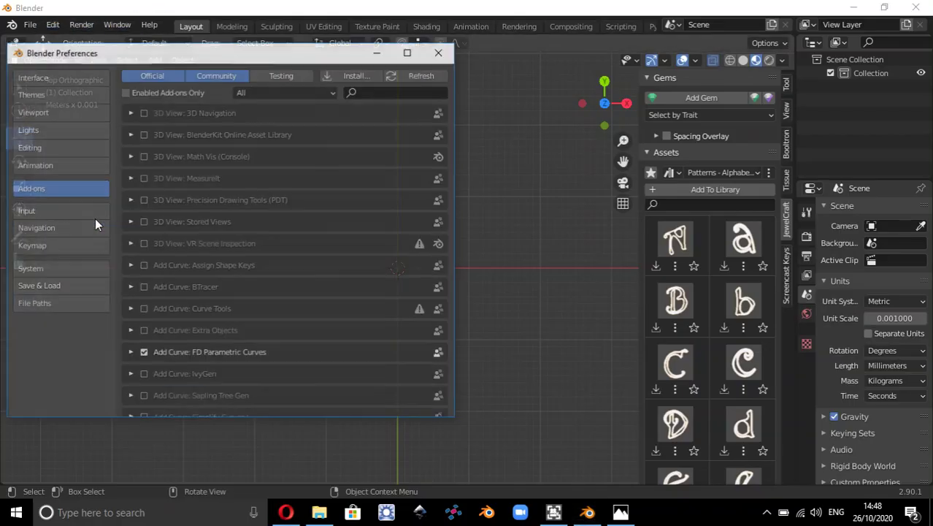
{"action": "left_click", "coordinate": [357, 76]}
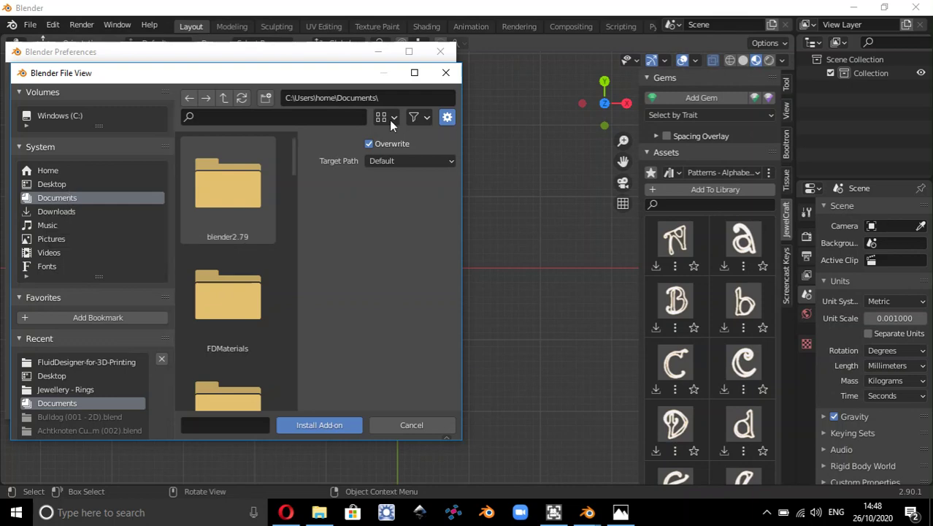
{"action": "left_click", "coordinate": [447, 73]}
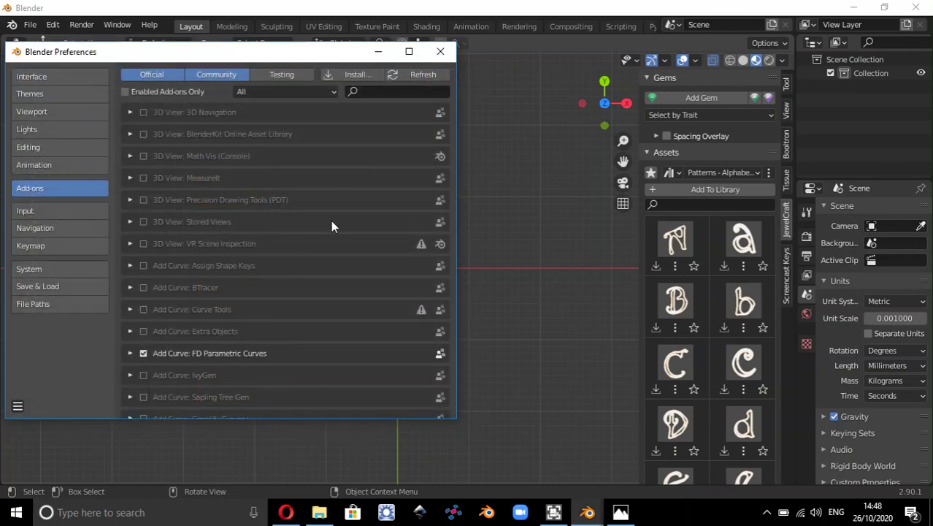
{"action": "scroll", "coordinate": [324, 231], "scroll_direction": "down", "scroll_amount": 5}
{"action": "scroll", "coordinate": [324, 230], "scroll_direction": "down", "scroll_amount": 6}
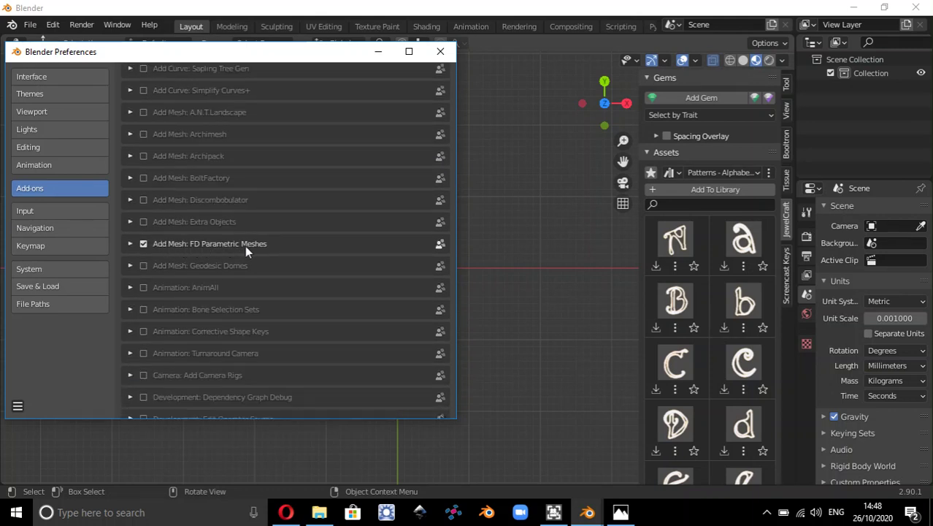
{"action": "left_click", "coordinate": [440, 51]}
Step: Add an Enneper Surface from the FD Parametric Meshes and review its function settings
{"action": "left_click", "coordinate": [156, 60]}
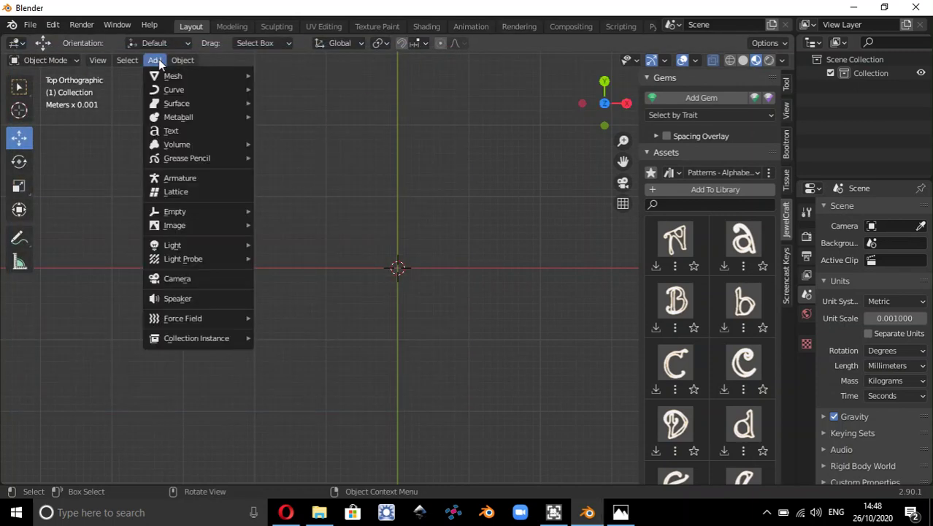
{"action": "mouse_move", "coordinate": [169, 80]}
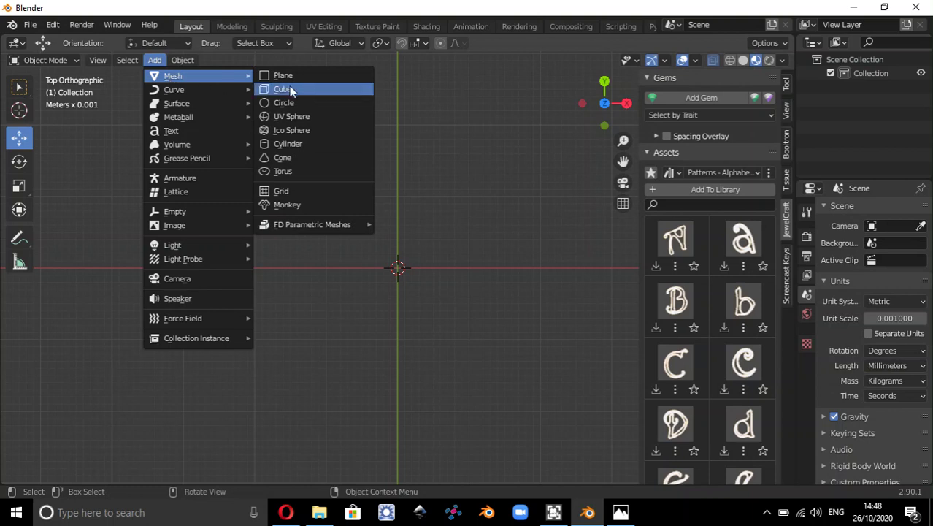
{"action": "mouse_move", "coordinate": [325, 232]}
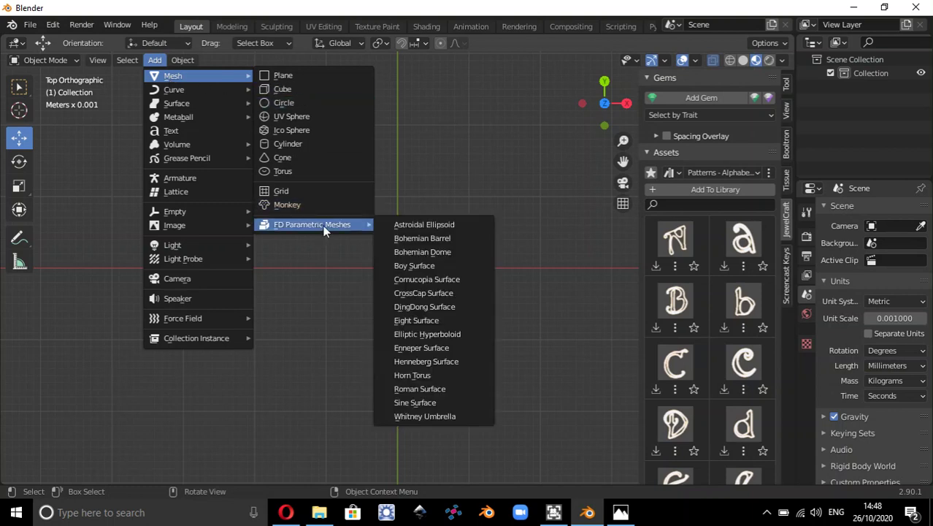
{"action": "left_click", "coordinate": [444, 348]}
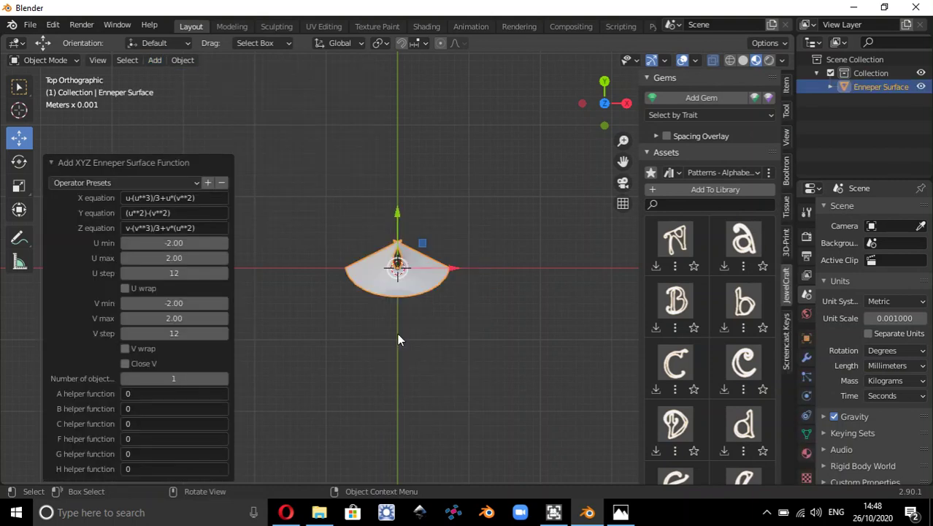
{"action": "scroll", "coordinate": [400, 310], "scroll_direction": "up", "scroll_amount": 5}
{"action": "middle_click_drag", "start_coordinate": [338, 362], "coordinate": [366, 294]}
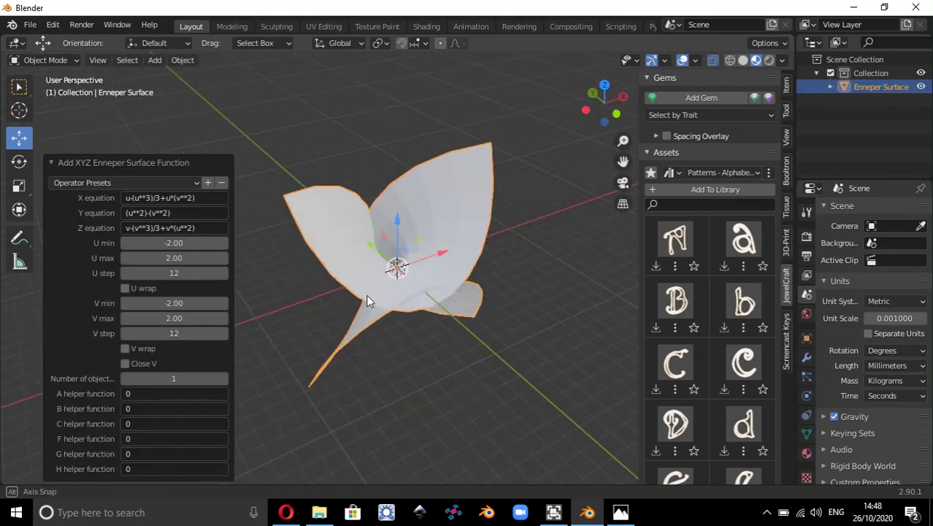
{"action": "left_click", "coordinate": [52, 162]}
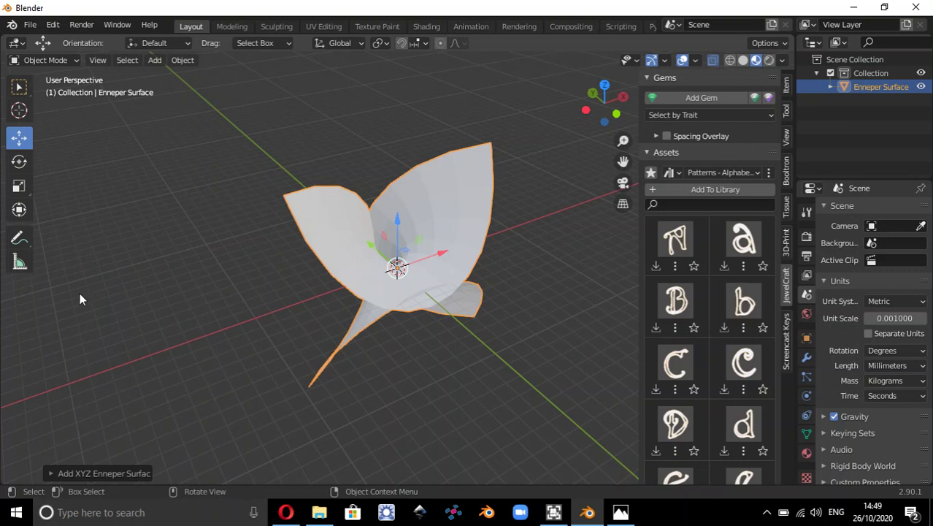
{"action": "left_click", "coordinate": [51, 474]}
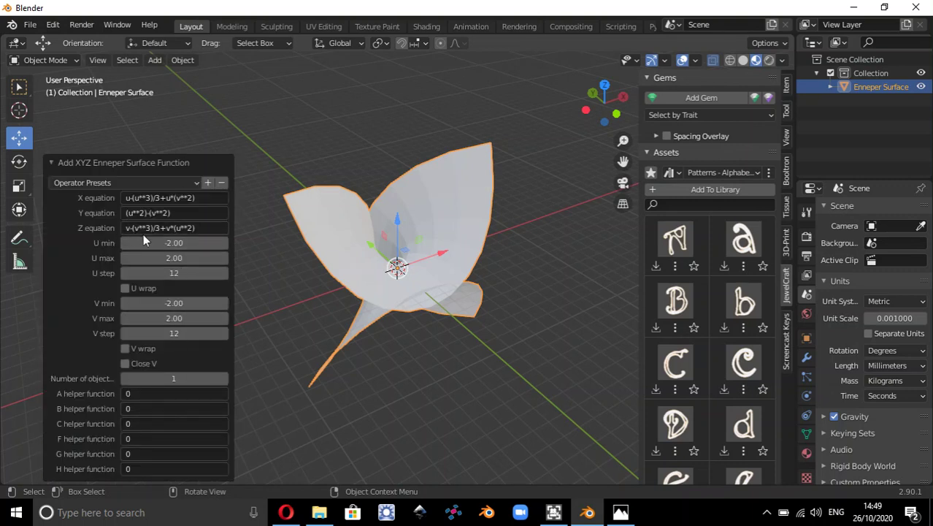
{"action": "left_click", "coordinate": [51, 162]}
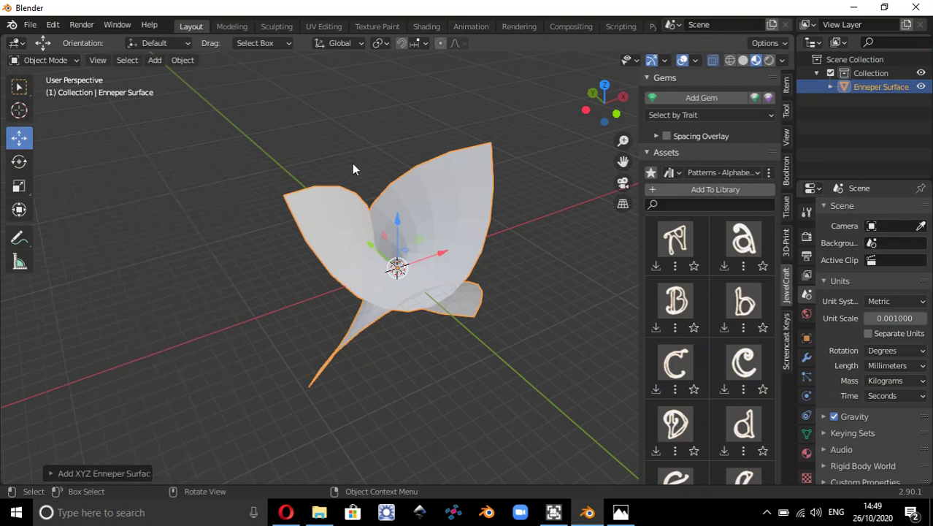
Step: Delete the Enneper Surface and return the viewport to the top view
{"action": "key", "text": "x"}
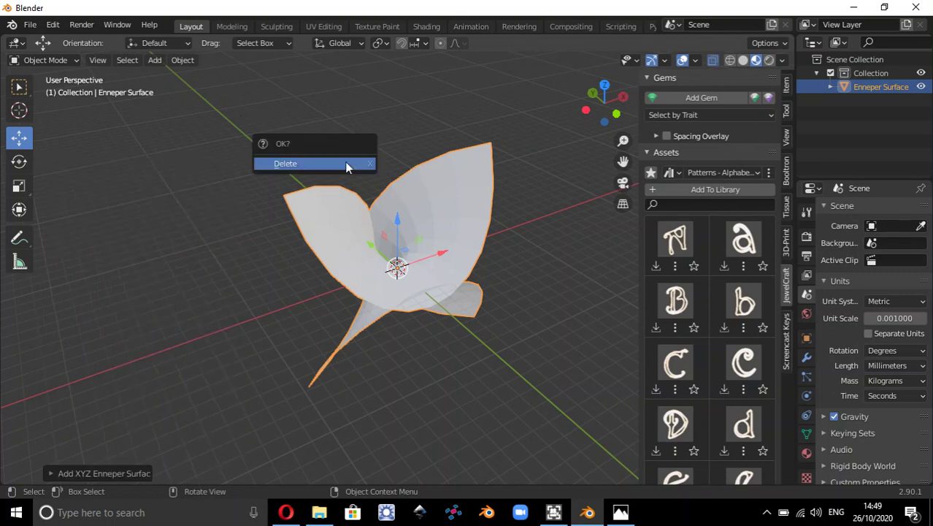
{"action": "left_click", "coordinate": [322, 163]}
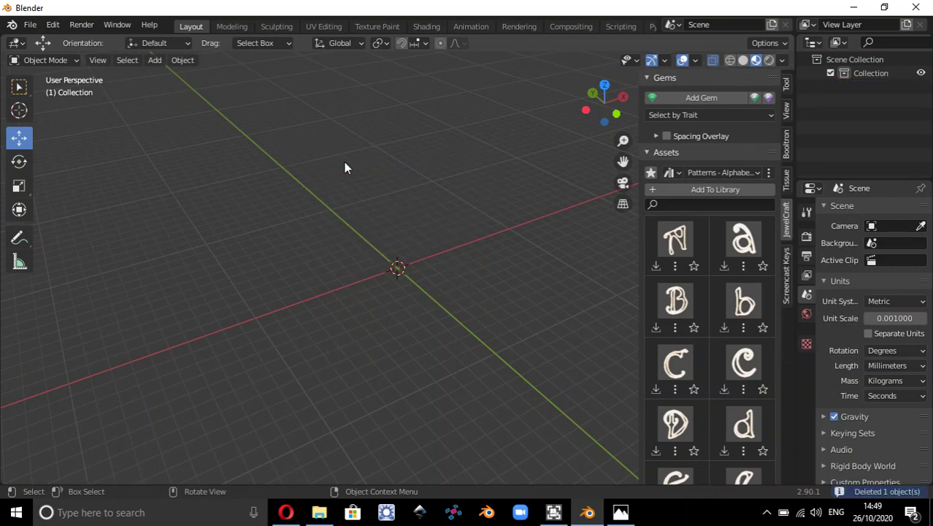
{"action": "left_click", "coordinate": [53, 25]}
{"action": "left_click", "coordinate": [102, 61]}
{"action": "mouse_move", "coordinate": [146, 219]}
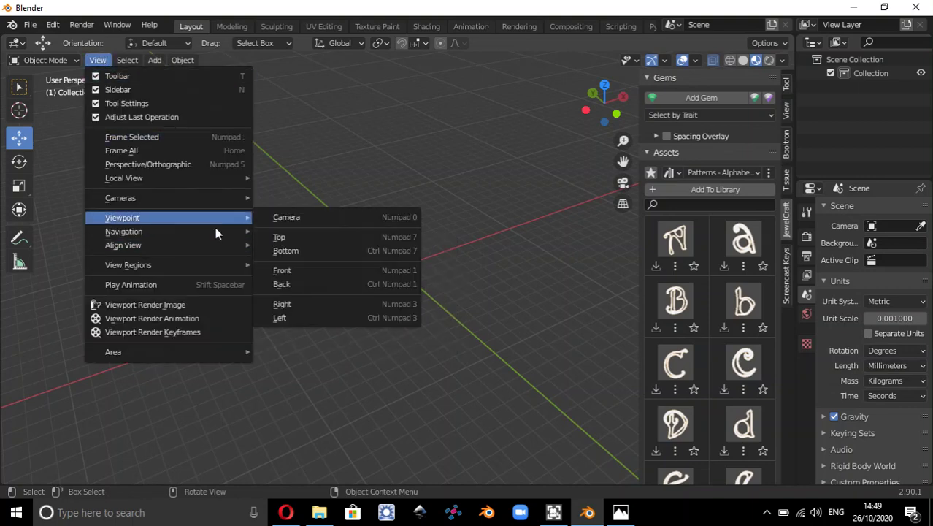
{"action": "left_click", "coordinate": [286, 239]}
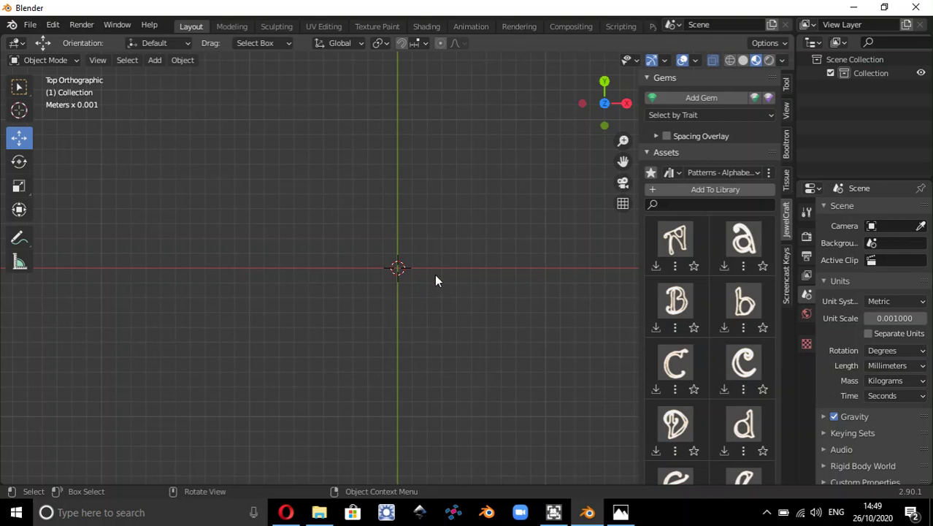
Step: Look at the Booltron tools, then switch to the Opera browser and review the JewelCraft repository page on GitHub
{"action": "left_click", "coordinate": [786, 144]}
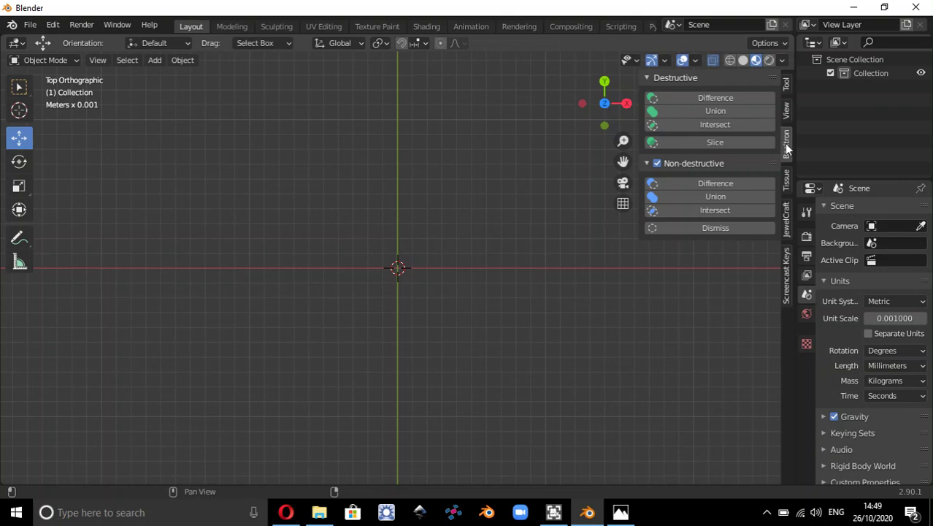
{"action": "left_click", "coordinate": [285, 512]}
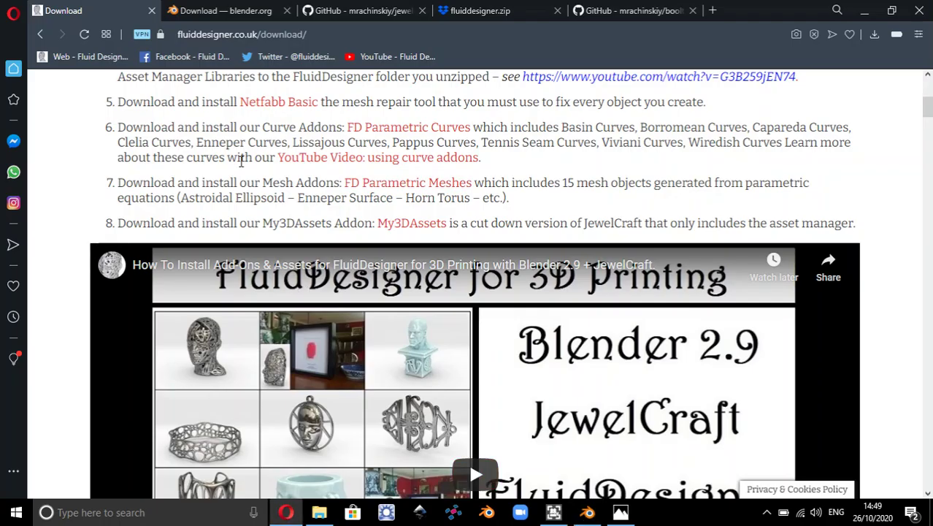
{"action": "left_click", "coordinate": [360, 10]}
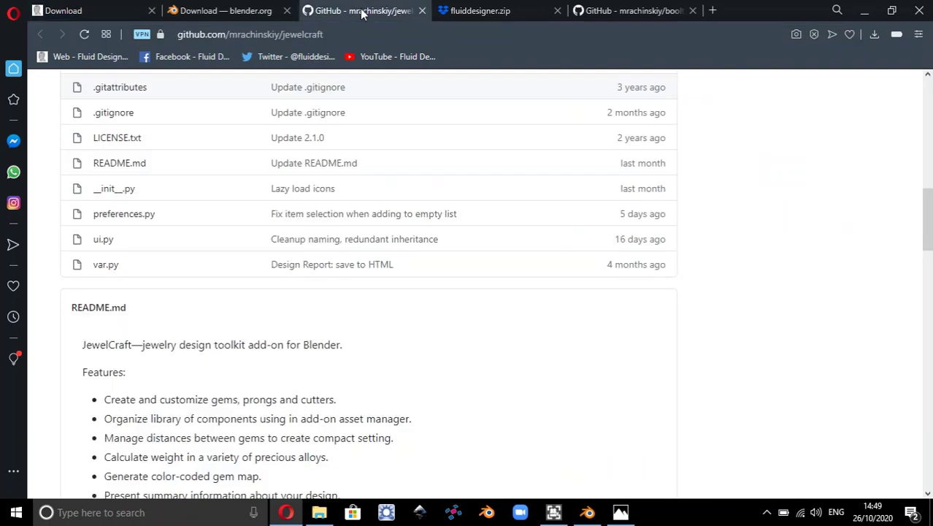
{"action": "scroll", "coordinate": [490, 200], "scroll_direction": "up", "scroll_amount": 4}
{"action": "scroll", "coordinate": [491, 201], "scroll_direction": "up", "scroll_amount": 10}
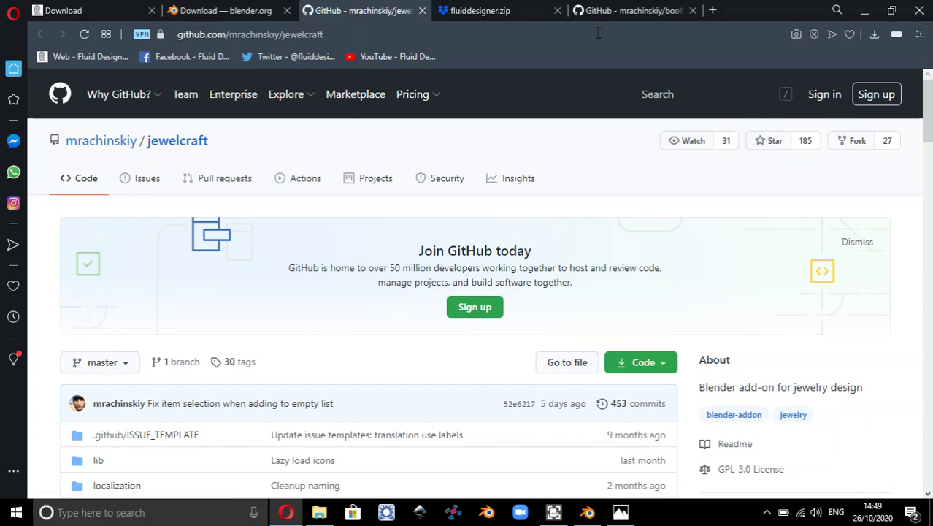
Step: Go to the Booltron repository on GitHub and locate its Download ZIP option
{"action": "left_click", "coordinate": [620, 10]}
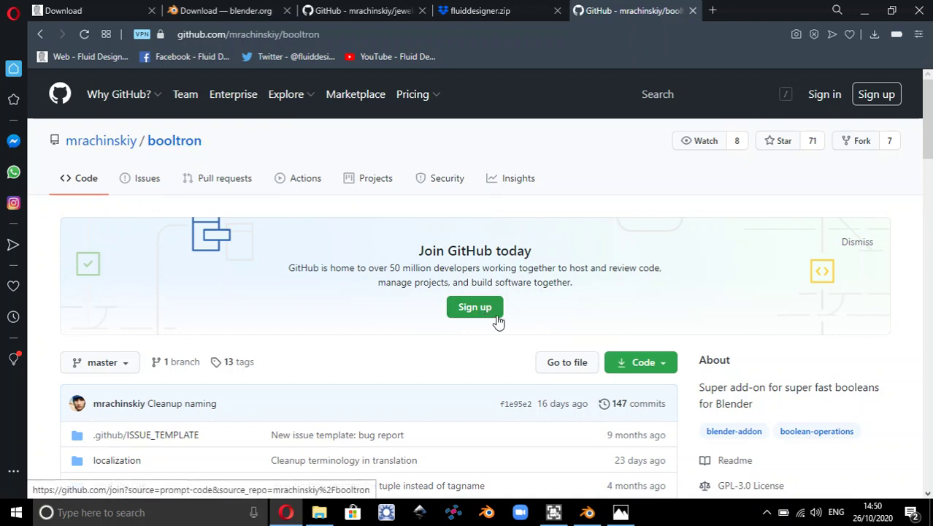
{"action": "left_click", "coordinate": [662, 366]}
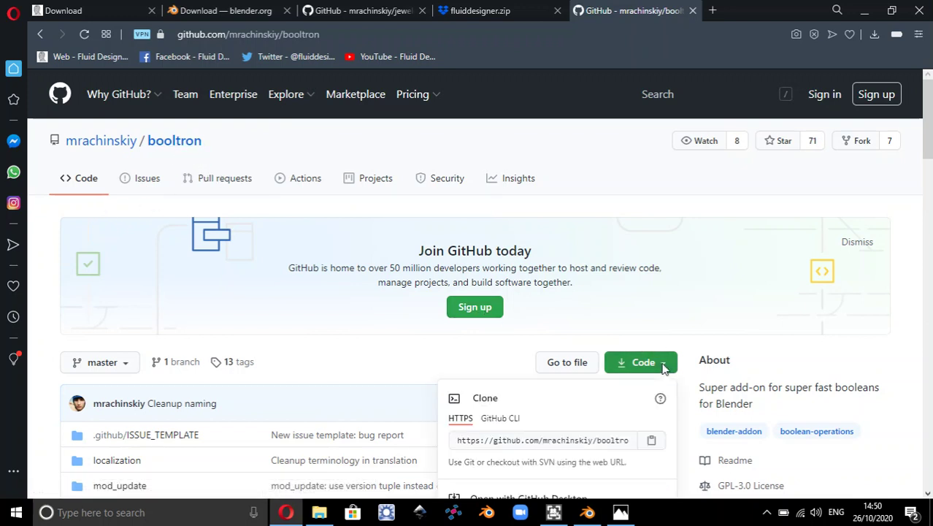
{"action": "scroll", "coordinate": [567, 382], "scroll_direction": "down", "scroll_amount": 3}
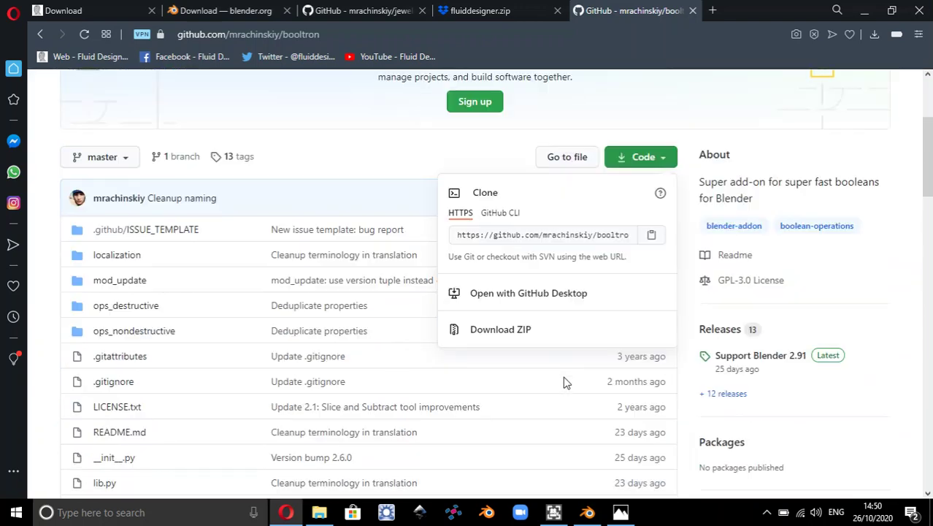
{"action": "left_click", "coordinate": [538, 335]}
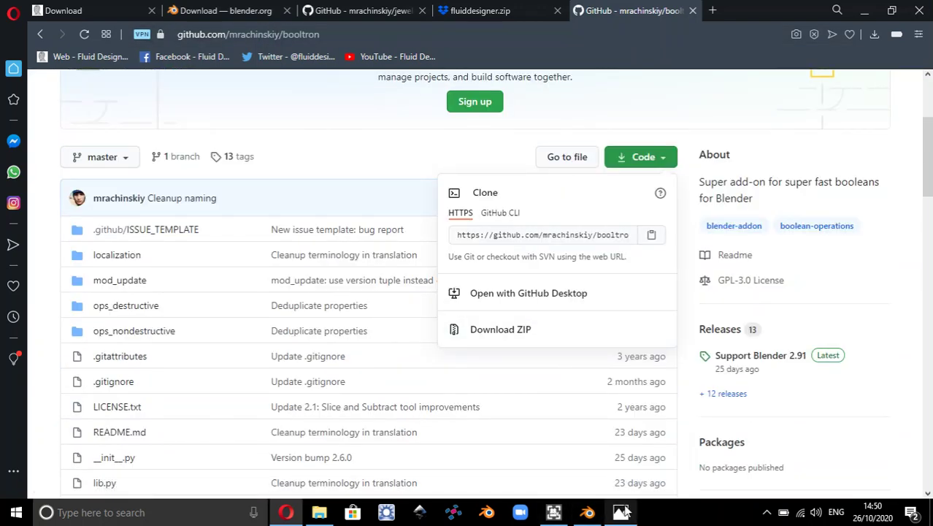
Step: Switch to Blender and look at the add-on installation file browser in the preferences, then close it without installing anything
{"action": "left_click", "coordinate": [589, 514]}
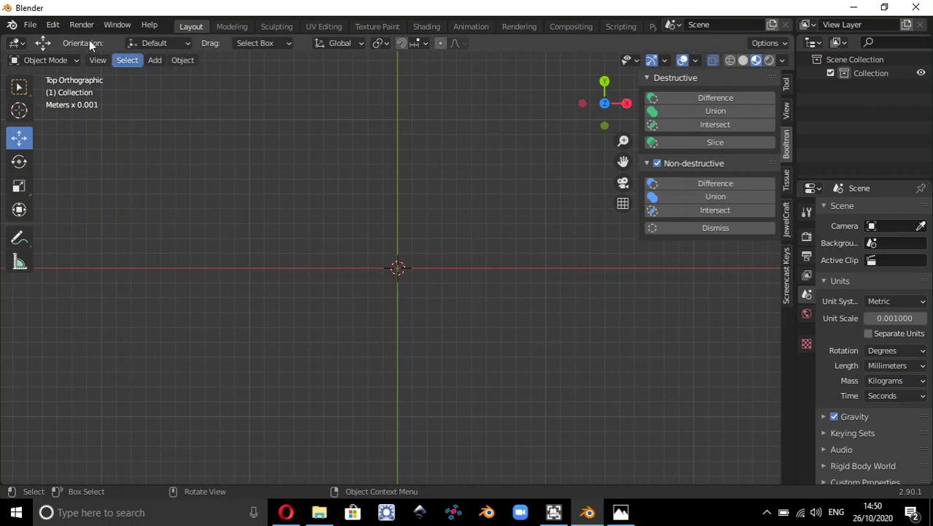
{"action": "left_click", "coordinate": [53, 25]}
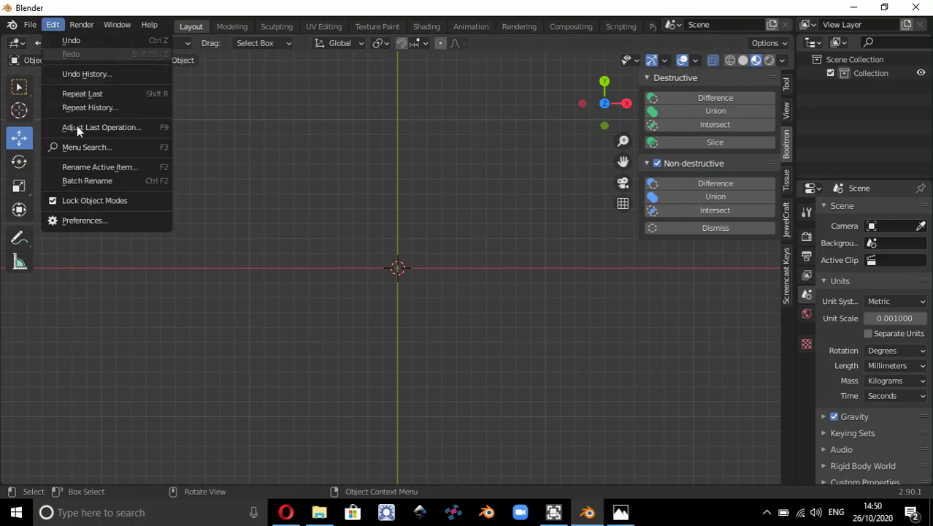
{"action": "left_click", "coordinate": [87, 223]}
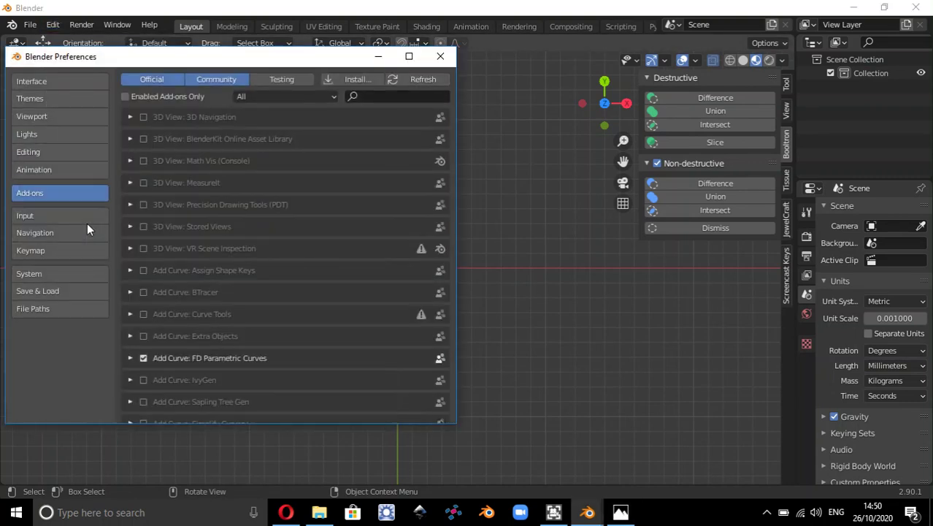
{"action": "left_click", "coordinate": [359, 79]}
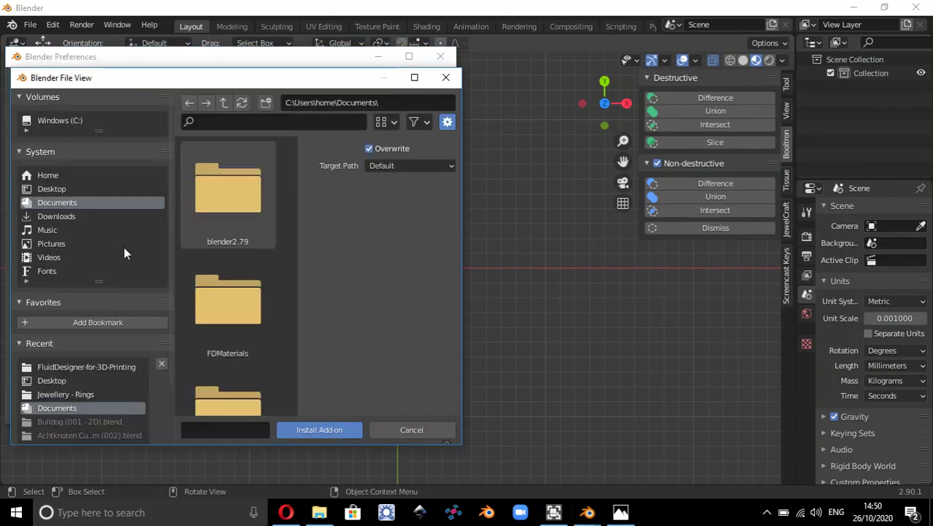
{"action": "left_click", "coordinate": [445, 77]}
{"action": "left_click", "coordinate": [441, 57]}
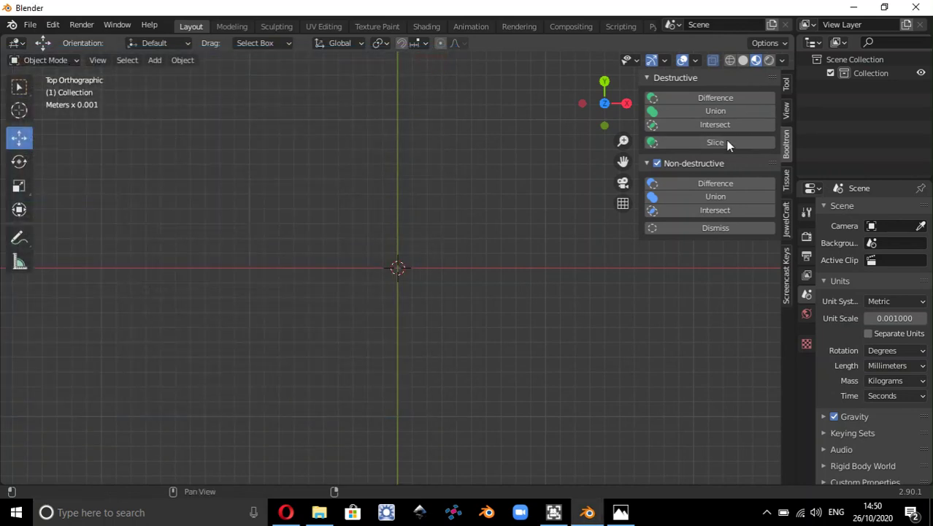
Step: Display the Booltron tools after a look at JewelCraft, and add a cube at the origin
{"action": "left_click", "coordinate": [787, 227]}
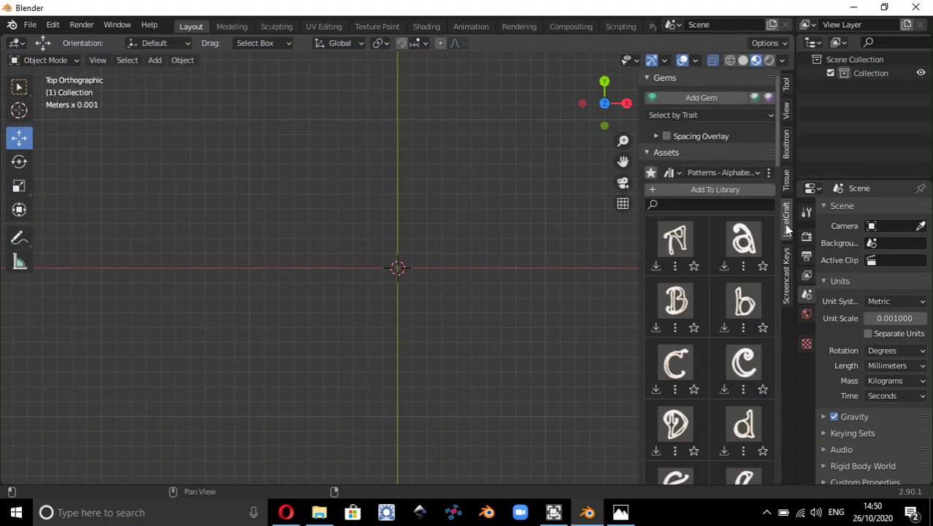
{"action": "left_click", "coordinate": [787, 145]}
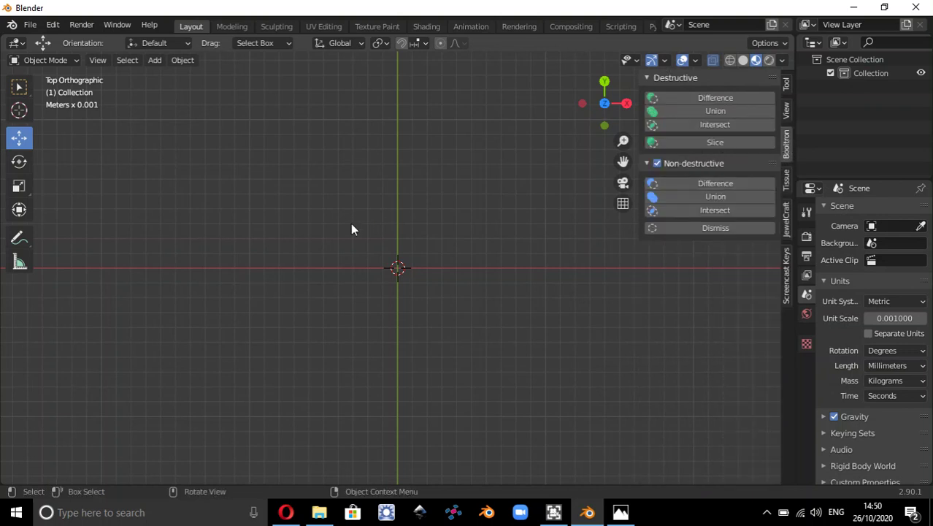
{"action": "left_click", "coordinate": [158, 62]}
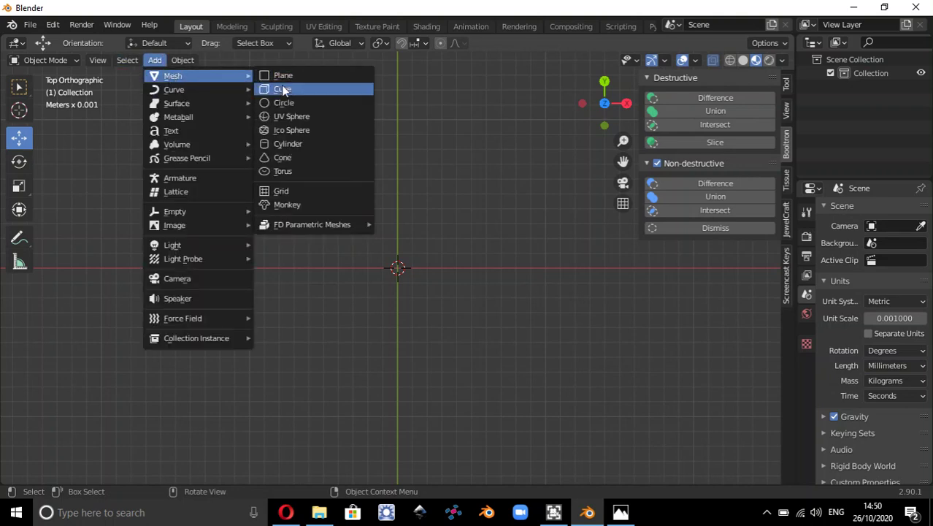
{"action": "key", "text": "Return"}
{"action": "middle_click_drag", "start_coordinate": [413, 339], "coordinate": [435, 254]}
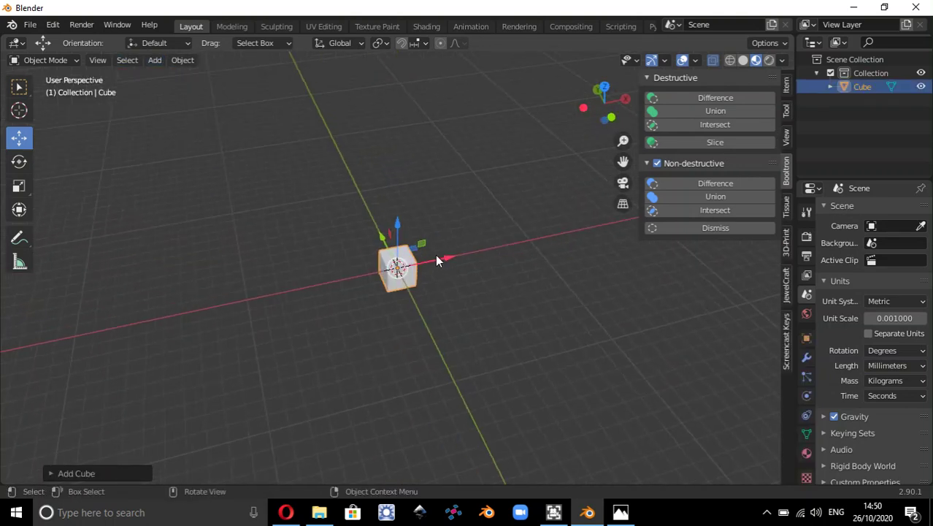
{"action": "scroll", "coordinate": [435, 255], "scroll_direction": "up", "scroll_amount": 4}
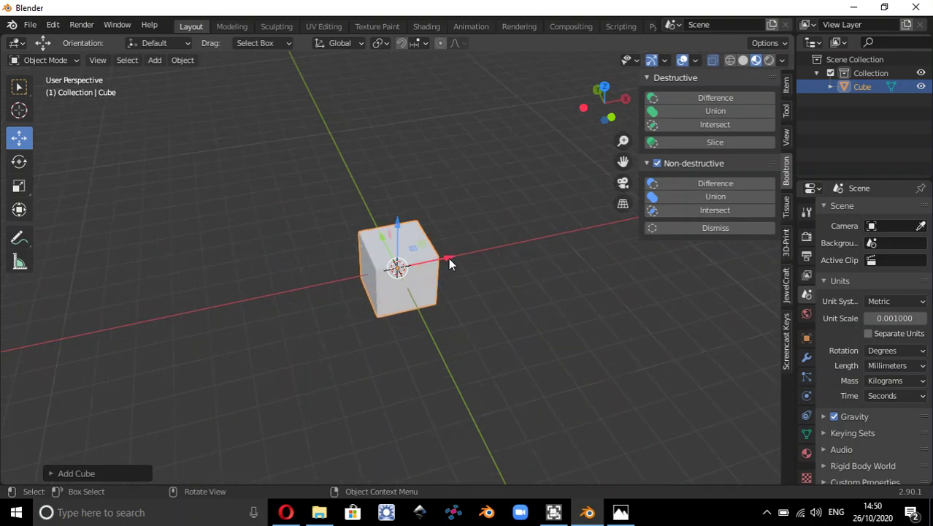
Step: Move the cube off the origin in the negative X direction and slightly along Y
{"action": "left_click_drag", "start_coordinate": [448, 259], "coordinate": [403, 266]}
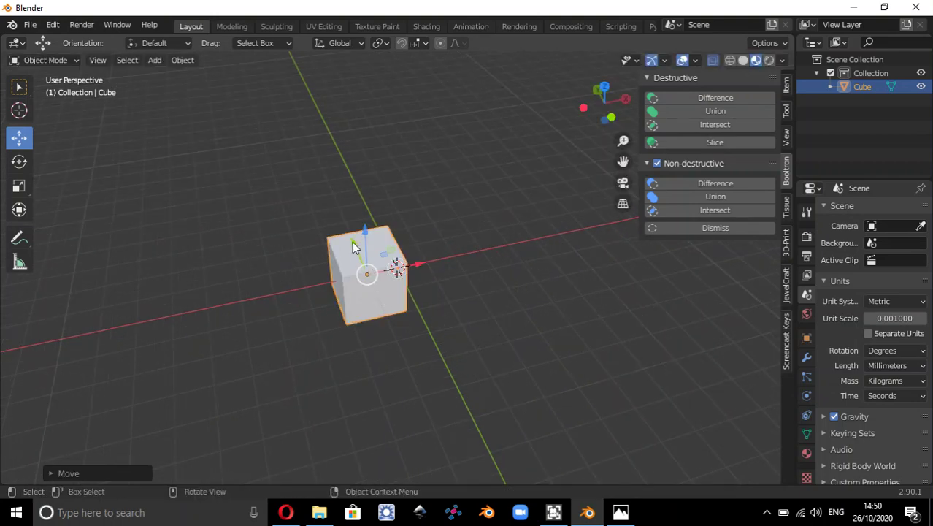
{"action": "left_click_drag", "start_coordinate": [352, 241], "coordinate": [348, 232]}
{"action": "mouse_move", "coordinate": [421, 357]}
{"action": "middle_mouse_down"}
{"action": "mouse_move", "coordinate": [460, 347]}
{"action": "mouse_move", "coordinate": [435, 377]}
{"action": "mouse_move", "coordinate": [427, 365]}
{"action": "middle_mouse_up"}
Step: Add a second cube at the origin and raise it along Z so it partly overlaps the first cube
{"action": "left_click", "coordinate": [156, 61]}
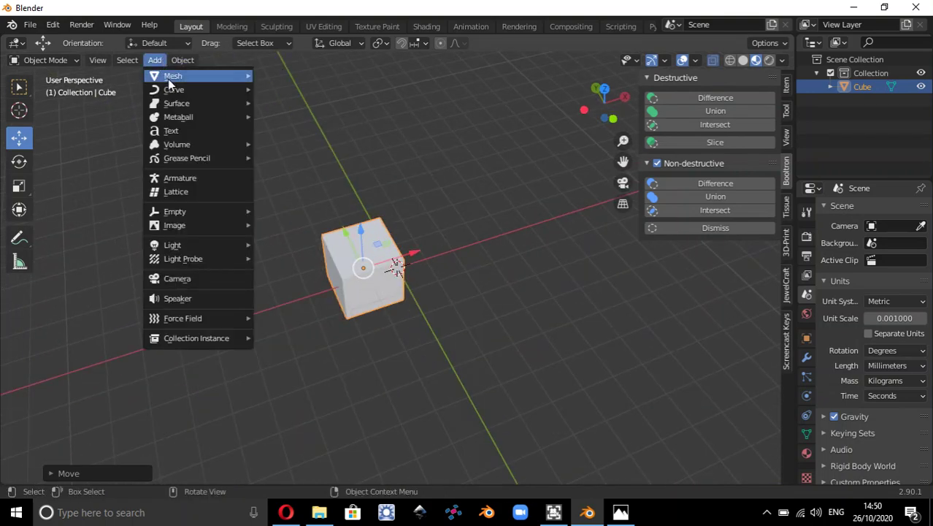
{"action": "mouse_move", "coordinate": [169, 77]}
{"action": "key", "text": "Return"}
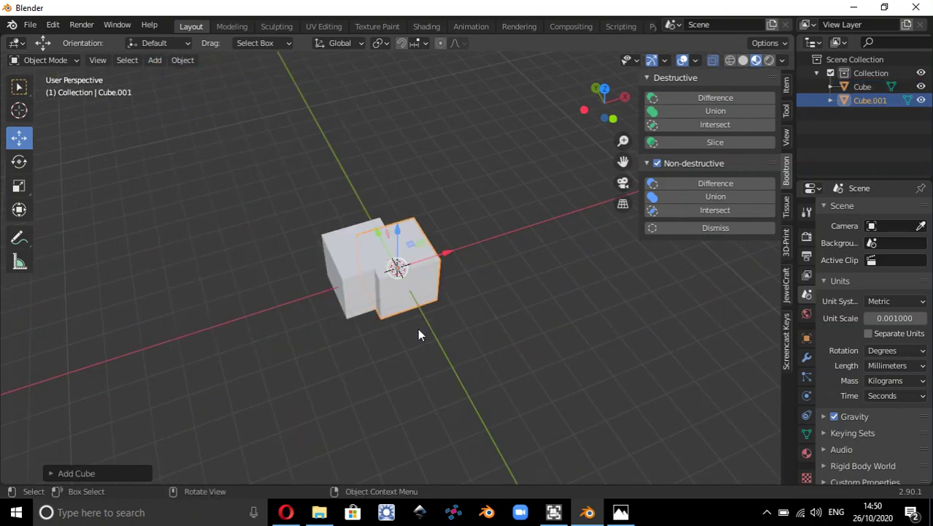
{"action": "middle_click_drag", "start_coordinate": [417, 328], "coordinate": [441, 227]}
{"action": "left_click_drag", "start_coordinate": [396, 208], "coordinate": [401, 200]}
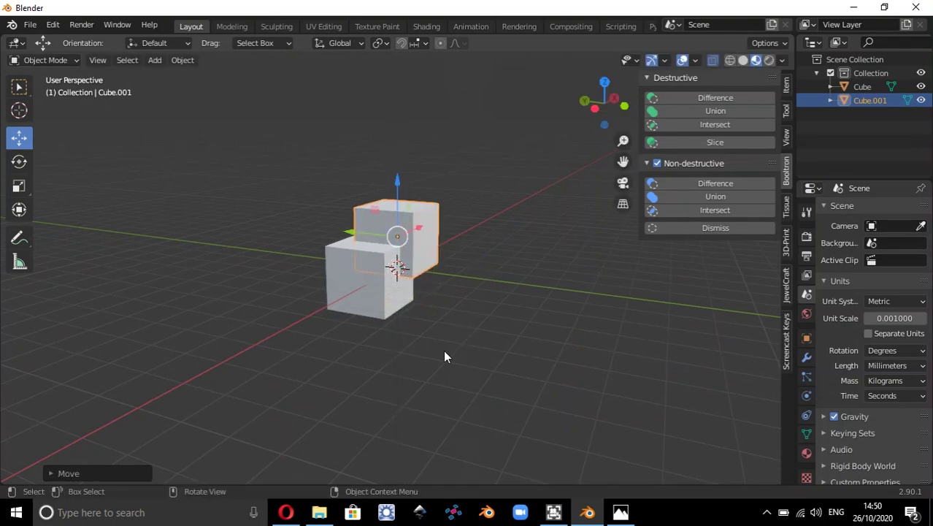
{"action": "middle_click_drag", "start_coordinate": [444, 354], "coordinate": [472, 349]}
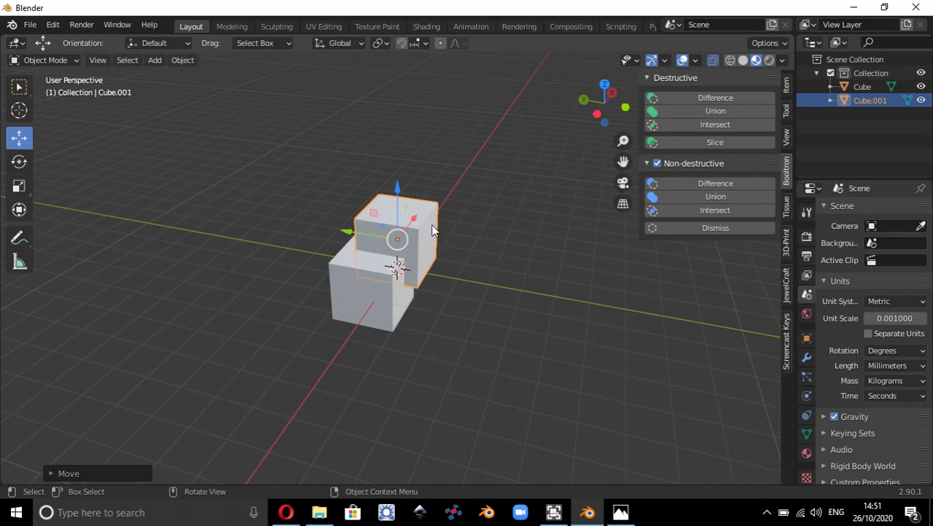
Step: Turn on the Screencast Keys display, collapse its settings and bring back the JewelCraft tools
{"action": "scroll", "coordinate": [377, 262], "scroll_direction": "up", "scroll_amount": 1}
{"action": "middle_click_drag", "start_coordinate": [377, 261], "coordinate": [406, 264]}
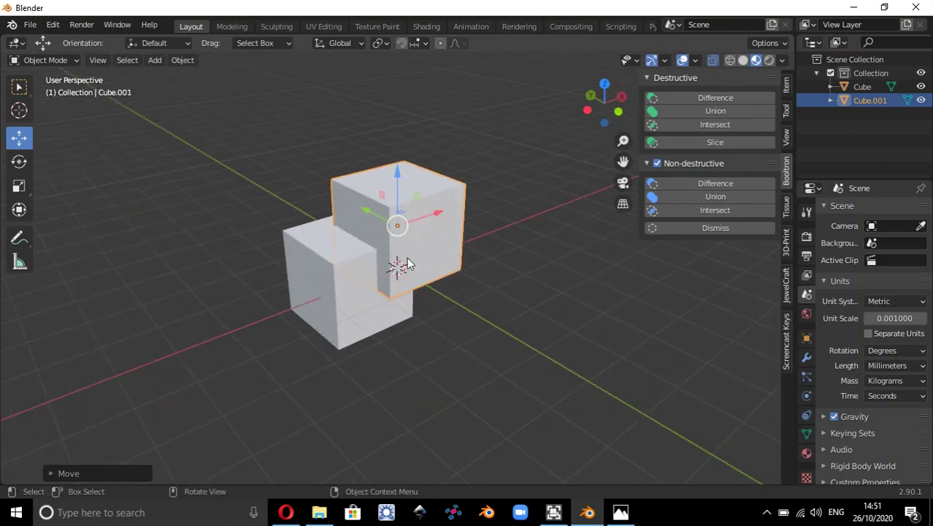
{"action": "left_click", "coordinate": [787, 343]}
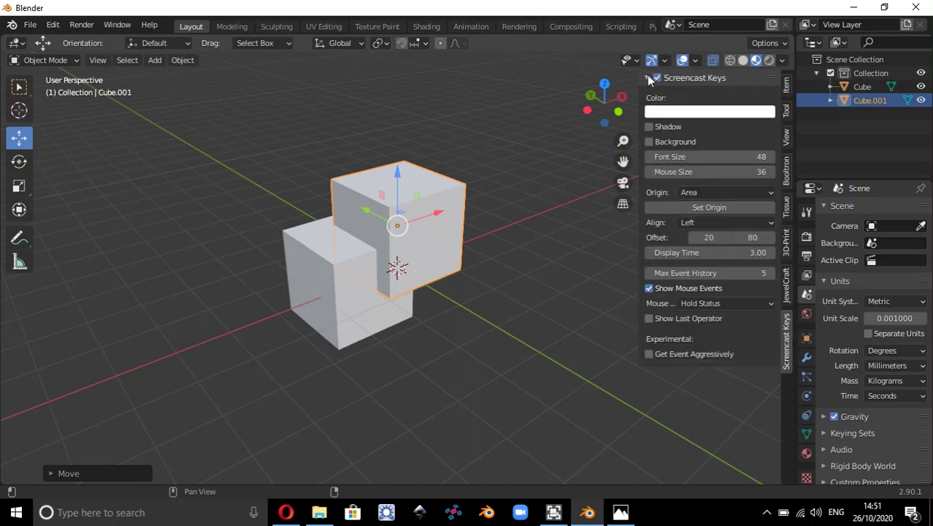
{"action": "left_click", "coordinate": [647, 77]}
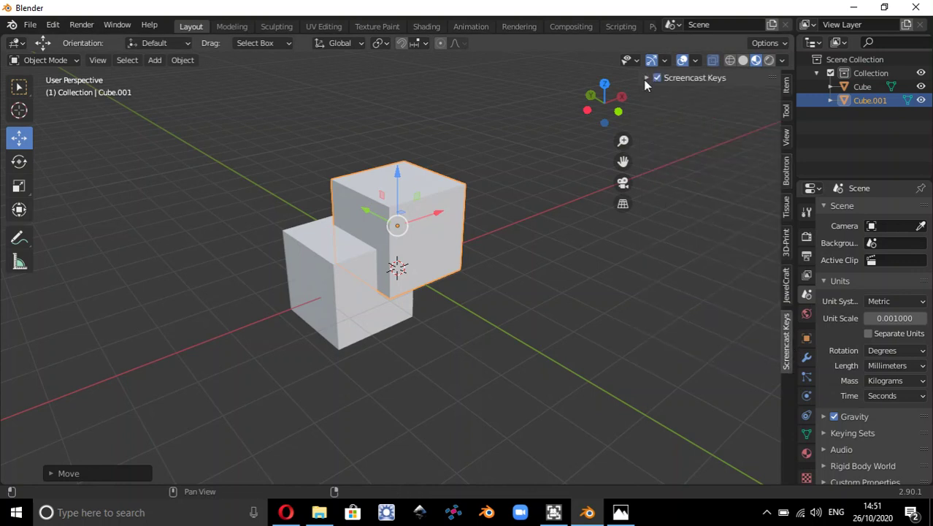
{"action": "left_click", "coordinate": [786, 286]}
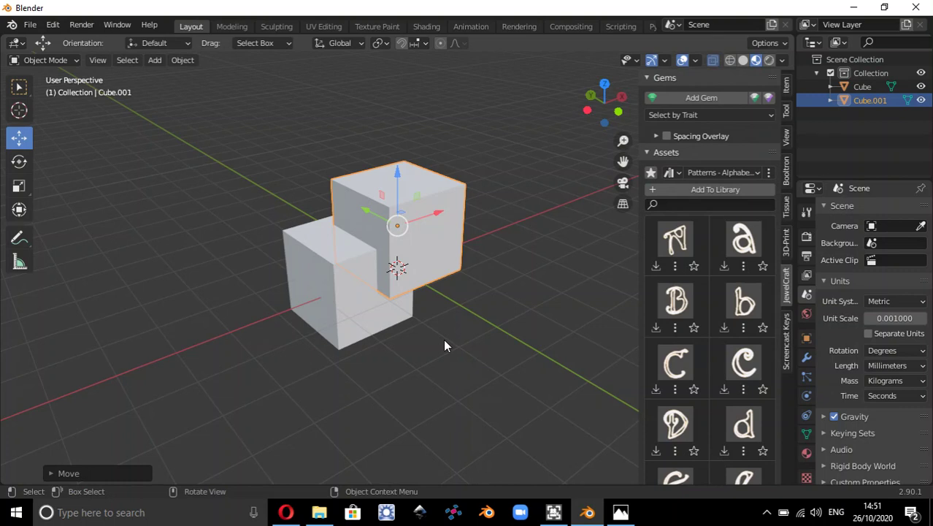
Step: Select both overlapping cubes and combine them with Blender's standard Join operation
{"action": "key", "text": "shift"}
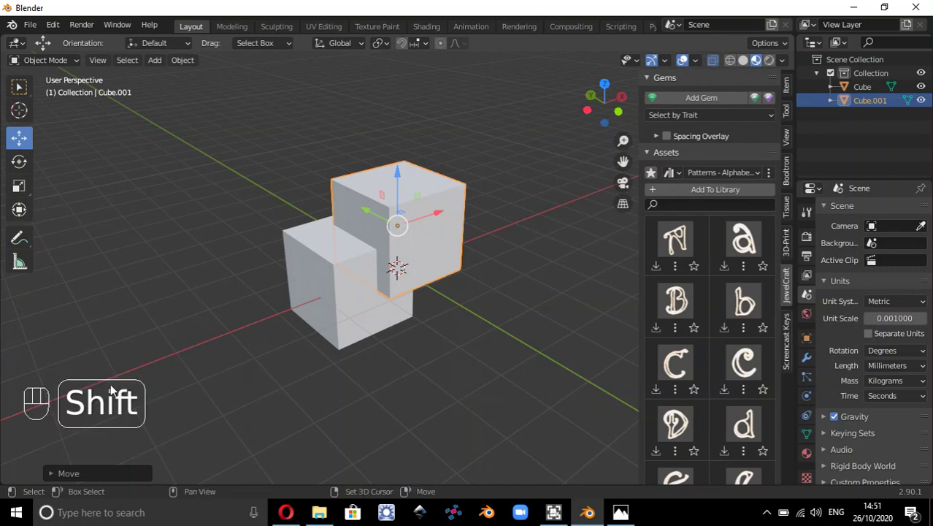
{"action": "left_click", "coordinate": [304, 253], "text": "shift"}
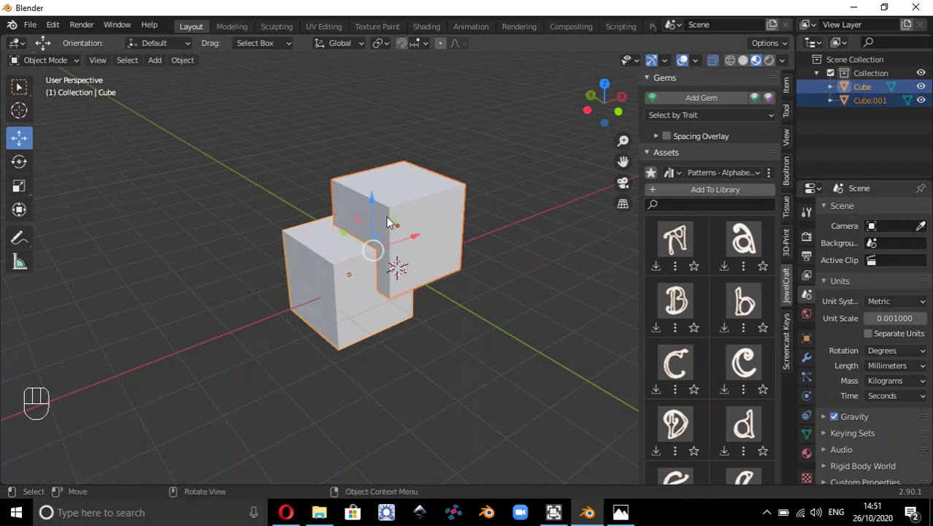
{"action": "left_click", "coordinate": [155, 61]}
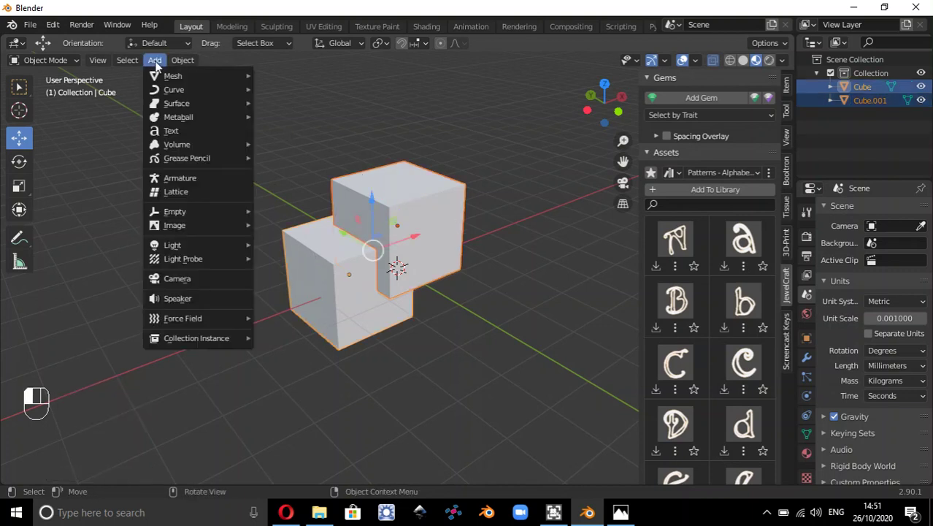
{"action": "mouse_move", "coordinate": [182, 63]}
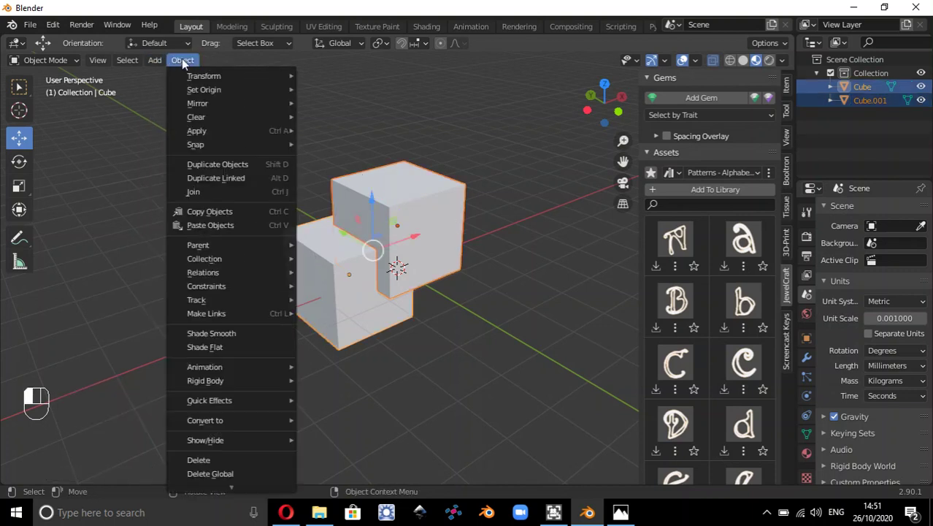
{"action": "left_click", "coordinate": [222, 196]}
{"action": "mouse_move", "coordinate": [376, 301]}
{"action": "middle_mouse_down"}
{"action": "mouse_move", "coordinate": [449, 283]}
{"action": "mouse_move", "coordinate": [450, 302]}
{"action": "mouse_move", "coordinate": [386, 329]}
{"action": "mouse_move", "coordinate": [357, 317]}
{"action": "mouse_move", "coordinate": [299, 319]}
{"action": "mouse_move", "coordinate": [250, 298]}
{"action": "mouse_move", "coordinate": [489, 304]}
{"action": "mouse_move", "coordinate": [458, 328]}
{"action": "mouse_move", "coordinate": [391, 311]}
{"action": "middle_mouse_up"}
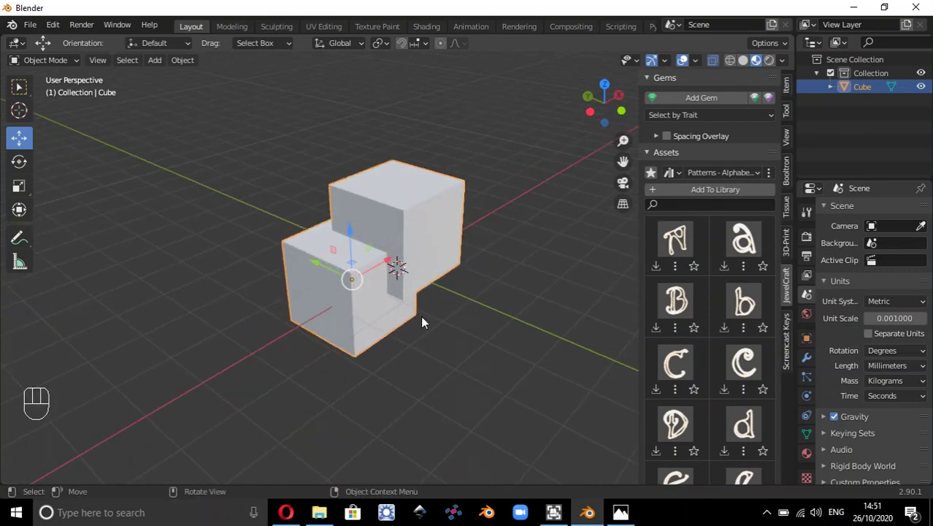
{"action": "scroll", "coordinate": [408, 267], "scroll_direction": "up", "scroll_amount": 2}
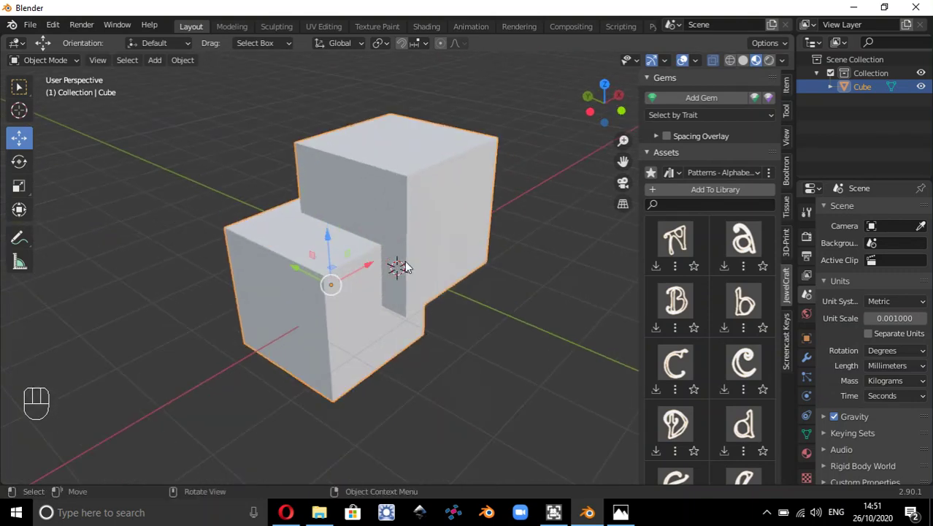
Step: Show the viewport in wireframe and examine the inner edges where the joined cubes overlap
{"action": "left_click", "coordinate": [730, 59]}
{"action": "middle_click_drag", "start_coordinate": [385, 294], "coordinate": [514, 347]}
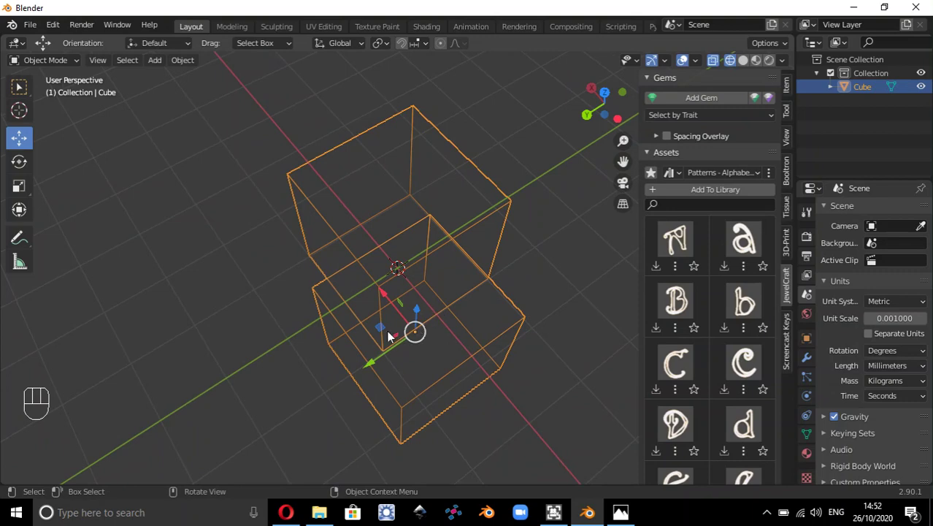
{"action": "middle_click_drag", "start_coordinate": [413, 333], "coordinate": [444, 148]}
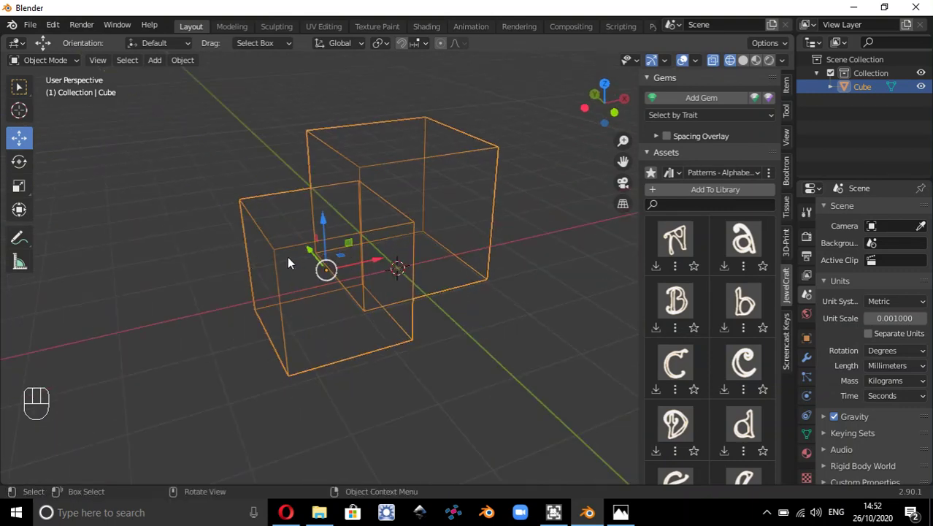
{"action": "middle_click_drag", "start_coordinate": [290, 276], "coordinate": [307, 285]}
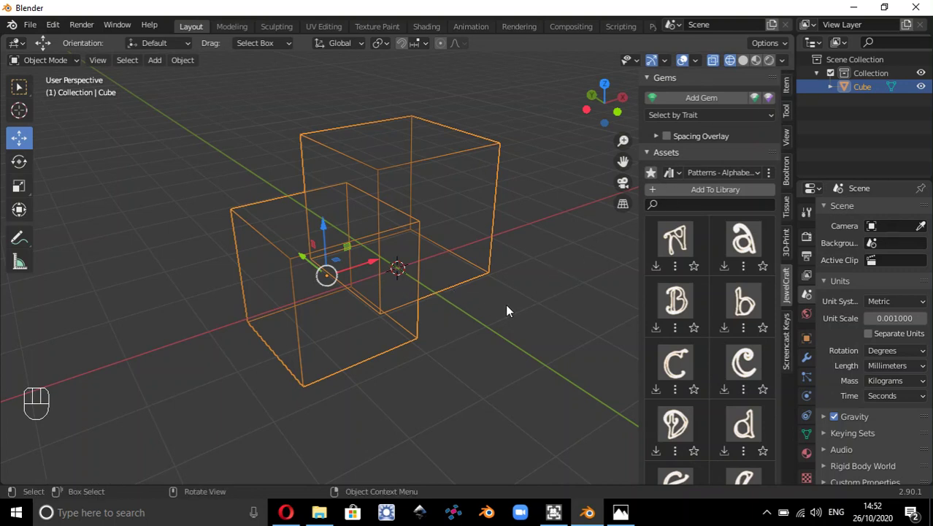
Step: Undo the join of the two cubes and the selection made for it
{"action": "key", "text": "ctrl+z"}
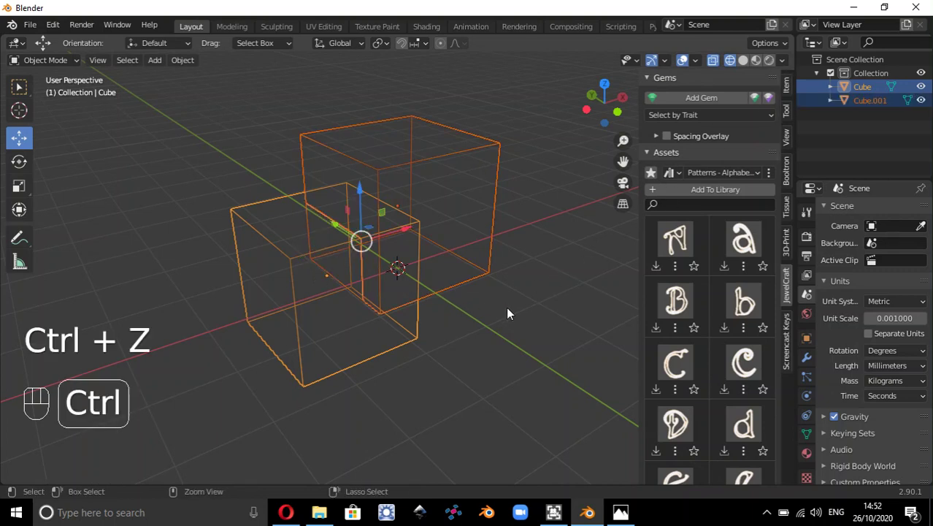
{"action": "key", "text": "ctrl+z"}
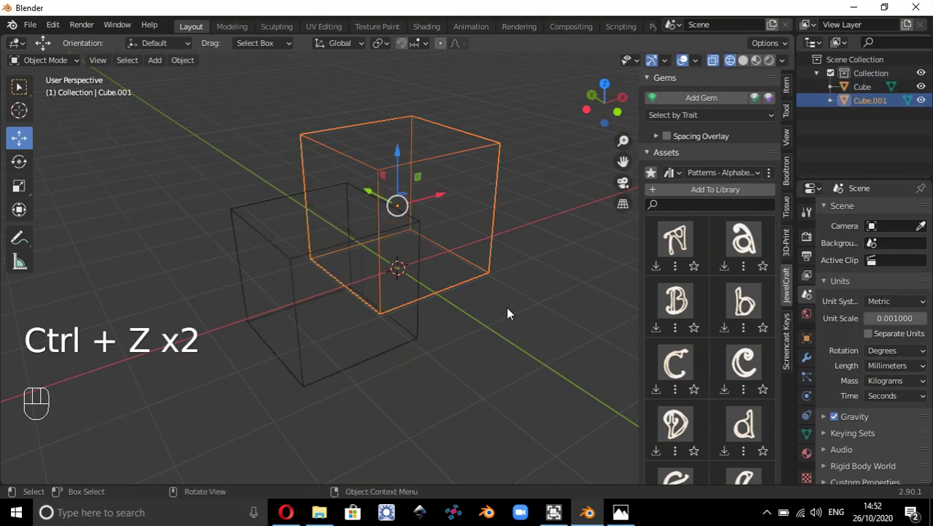
{"action": "middle_click_drag", "start_coordinate": [508, 253], "coordinate": [402, 275]}
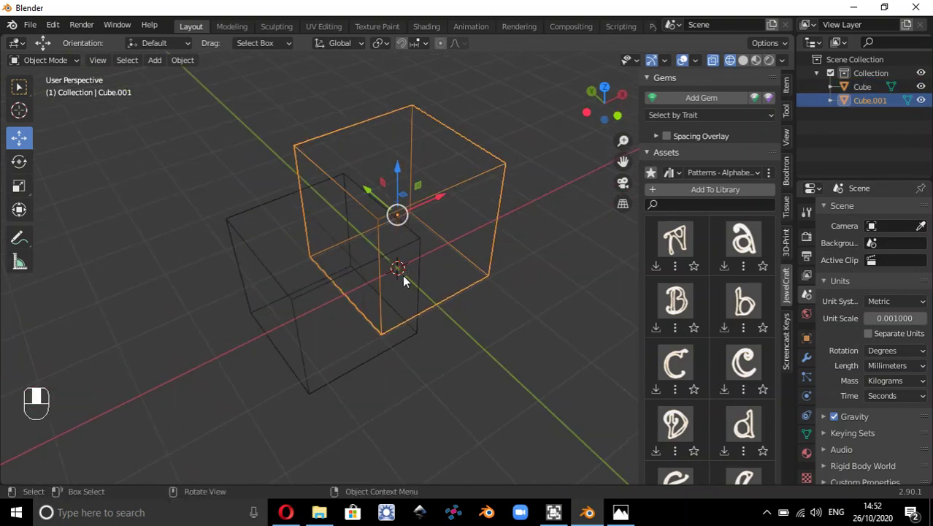
Step: Select both cubes, merge them with Booltron's destructive Union and examine the wireframe of the merged body
{"action": "left_click", "coordinate": [314, 286]}
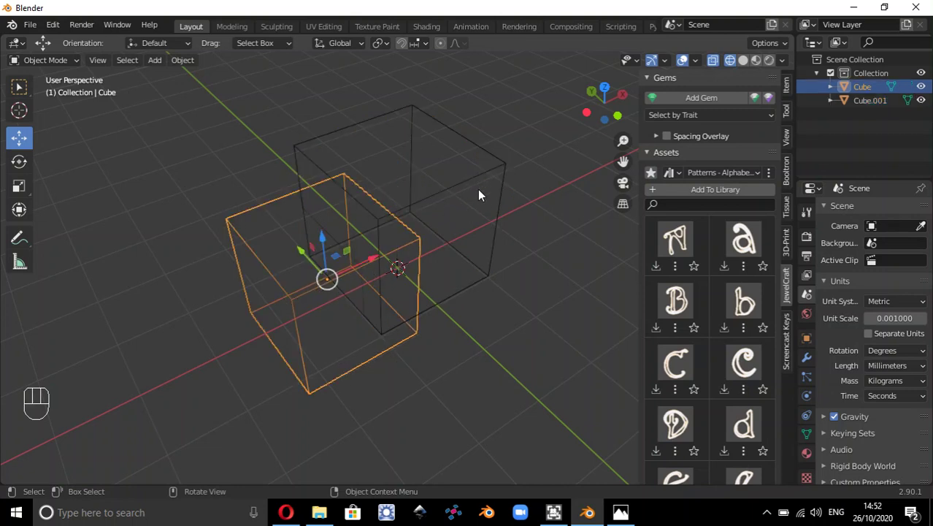
{"action": "left_click", "coordinate": [482, 240]}
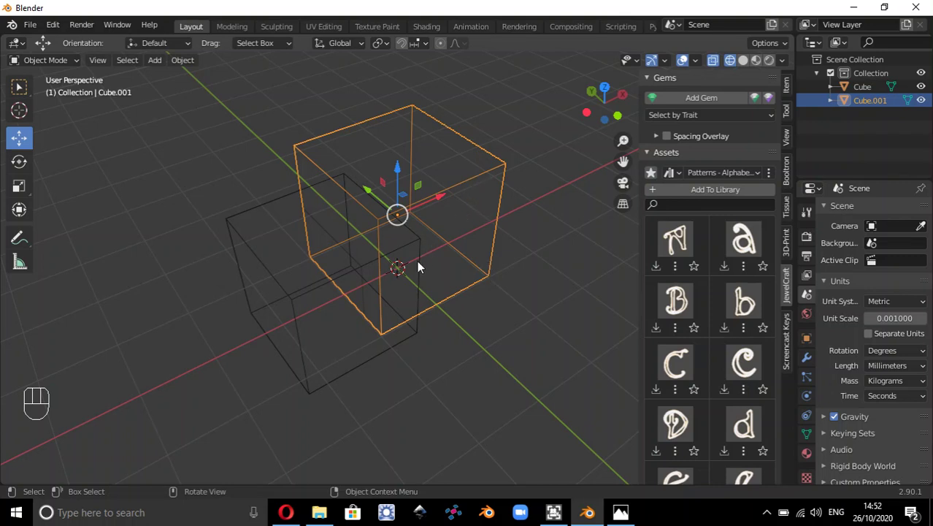
{"action": "left_click", "coordinate": [289, 300], "text": "shift"}
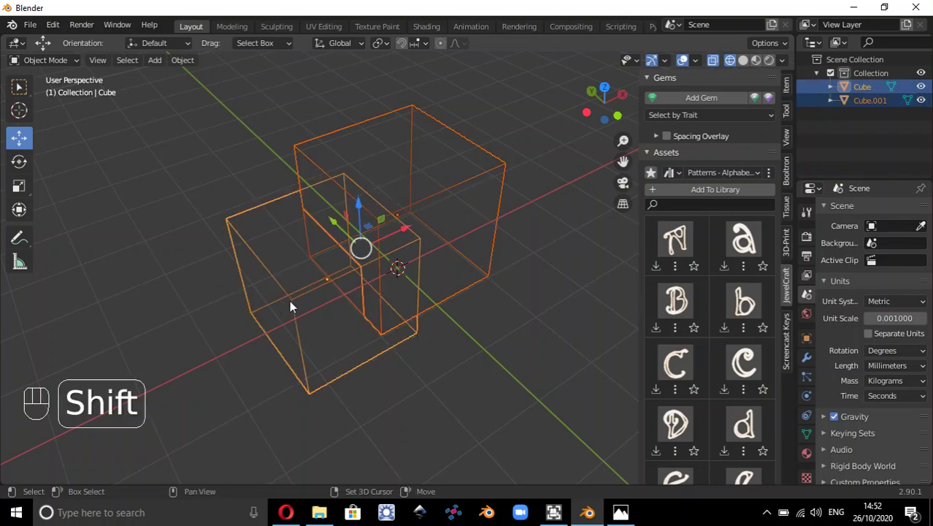
{"action": "left_click", "coordinate": [786, 174]}
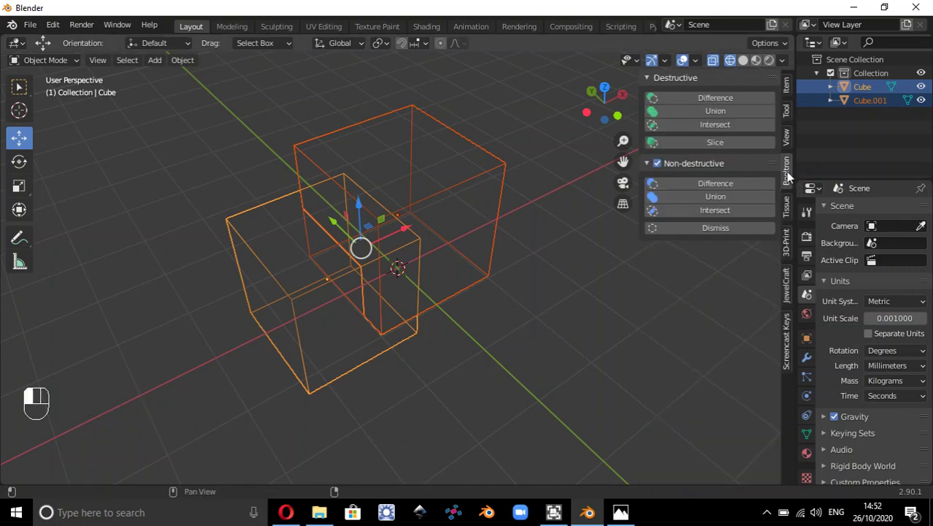
{"action": "left_click", "coordinate": [706, 110]}
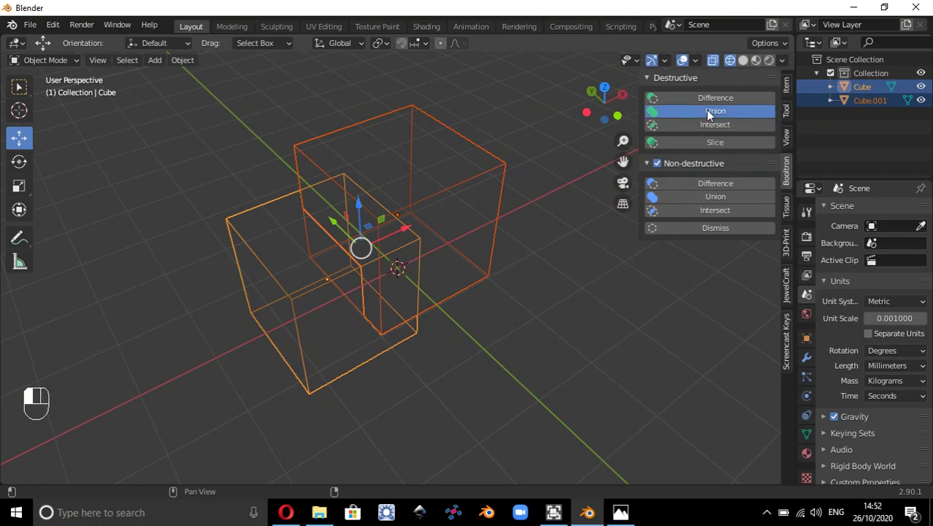
{"action": "middle_click_drag", "start_coordinate": [431, 278], "coordinate": [552, 283]}
{"action": "middle_click_drag", "start_coordinate": [390, 293], "coordinate": [316, 290]}
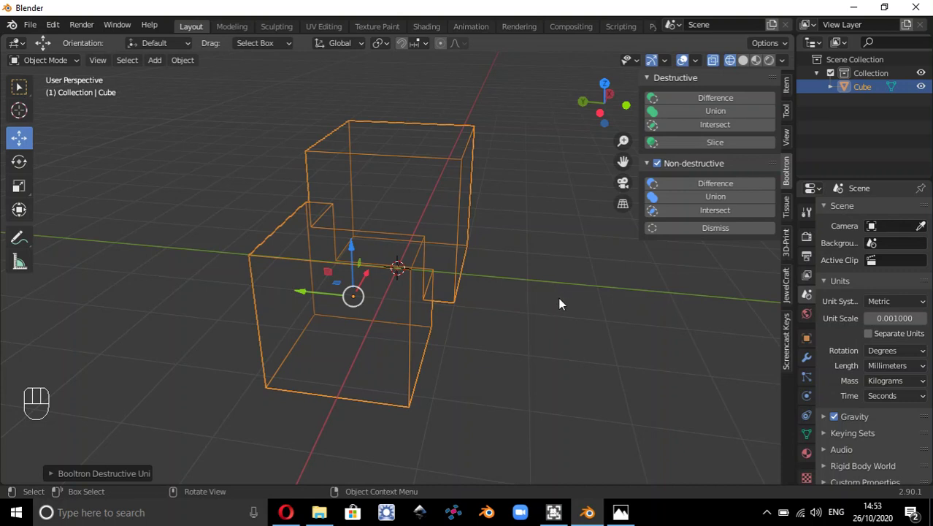
Step: Start a new General file without saving the current scene and look at the startup defaults options
{"action": "left_click", "coordinate": [30, 24]}
{"action": "mouse_move", "coordinate": [41, 40]}
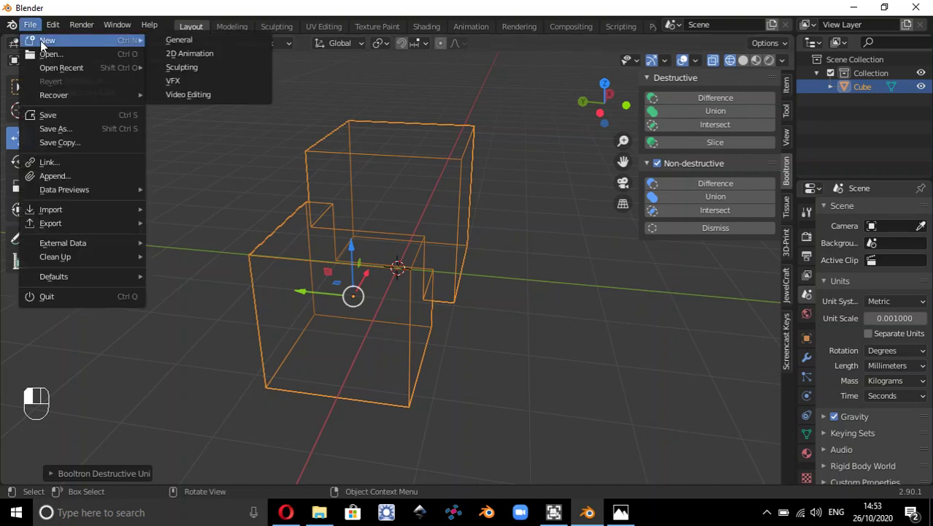
{"action": "left_click", "coordinate": [217, 42]}
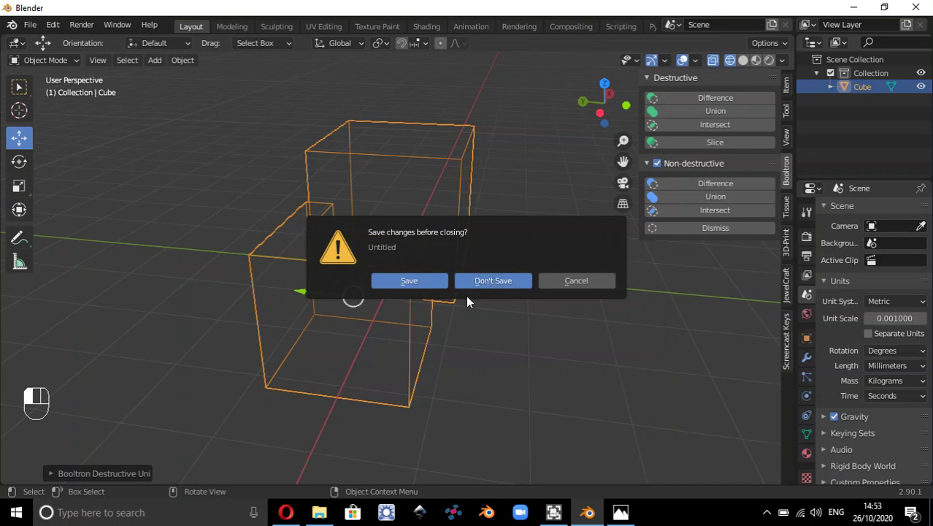
{"action": "key", "text": "Return"}
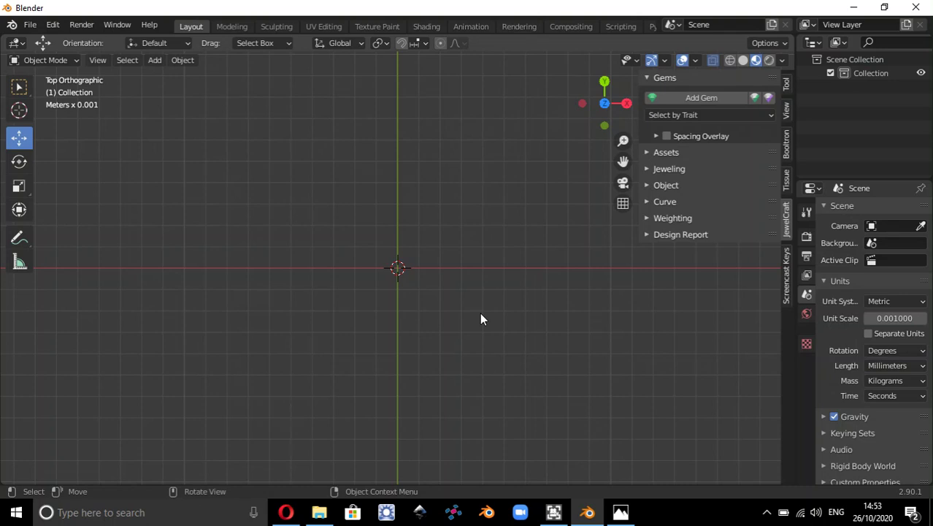
{"action": "left_click", "coordinate": [32, 26]}
{"action": "mouse_move", "coordinate": [69, 276]}
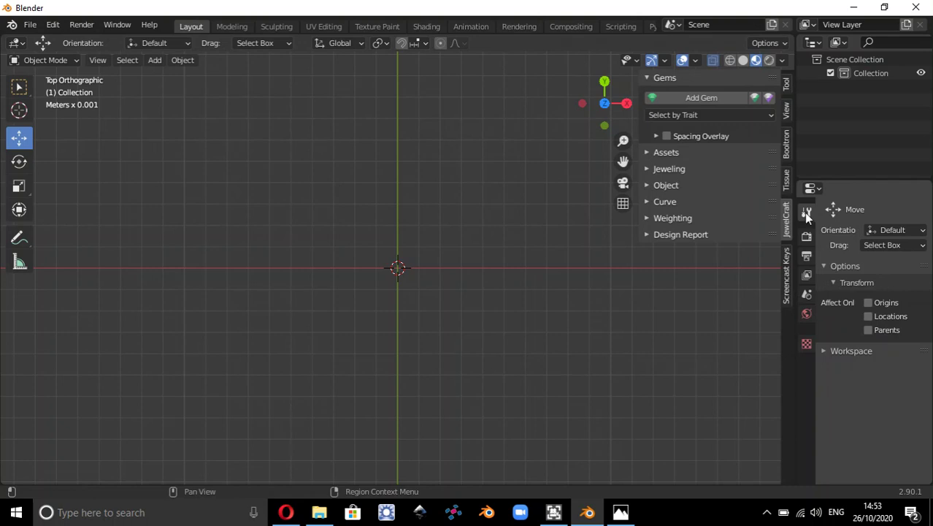
Step: Set the scene's length unit to Meters and the unit scale to 1, and restore the optimal units with JewelCraft's Set Units
{"action": "left_click", "coordinate": [807, 296]}
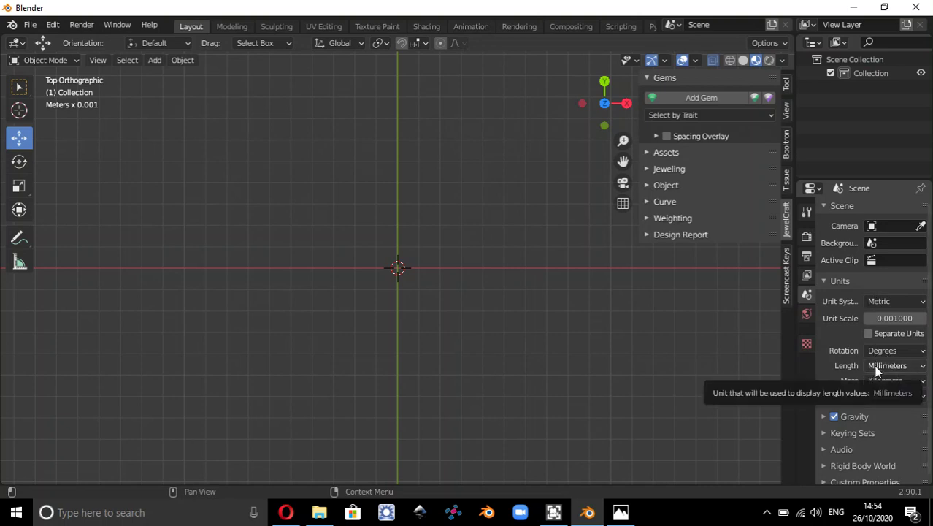
{"action": "left_click", "coordinate": [901, 366]}
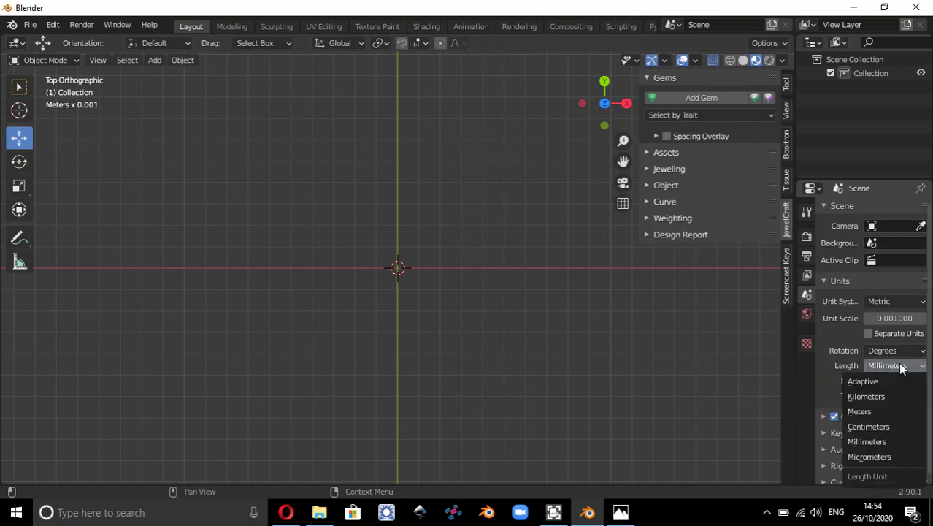
{"action": "left_click", "coordinate": [873, 412]}
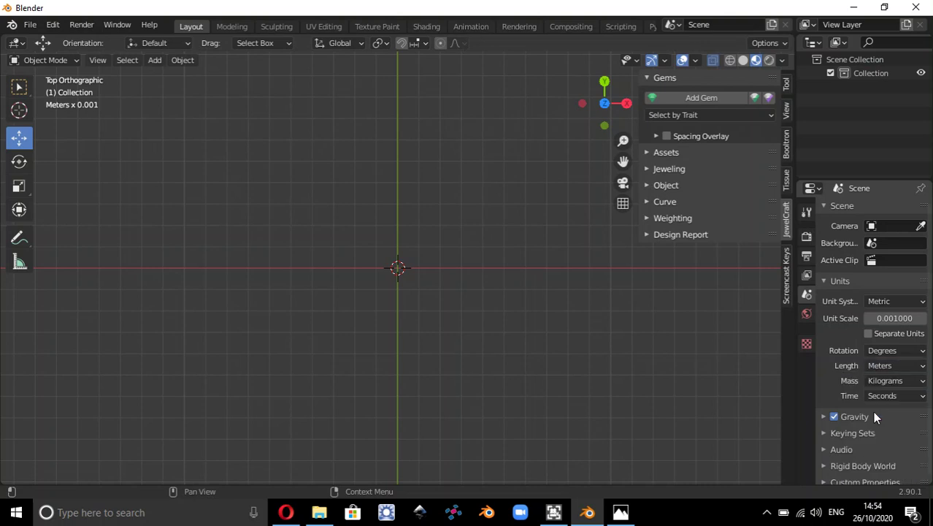
{"action": "left_click", "coordinate": [892, 320]}
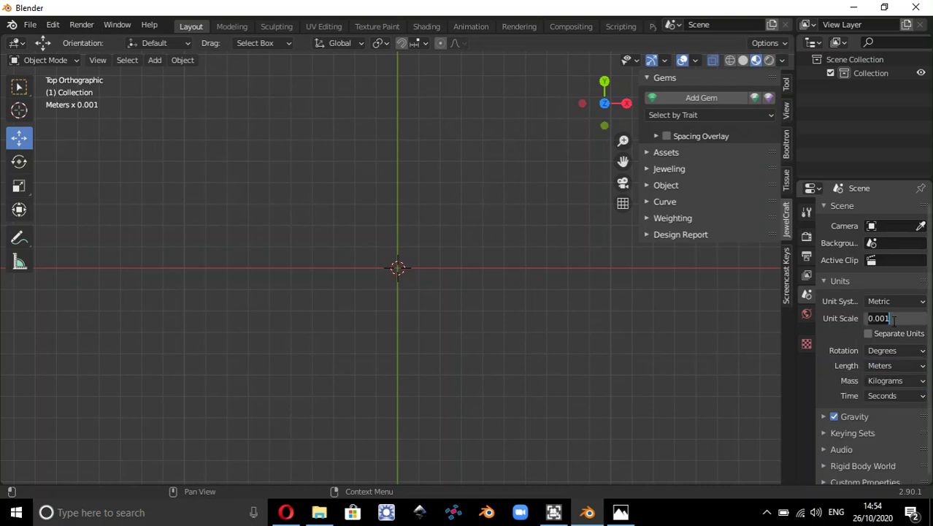
{"action": "type", "text": "1"}
{"action": "key", "text": "Return"}
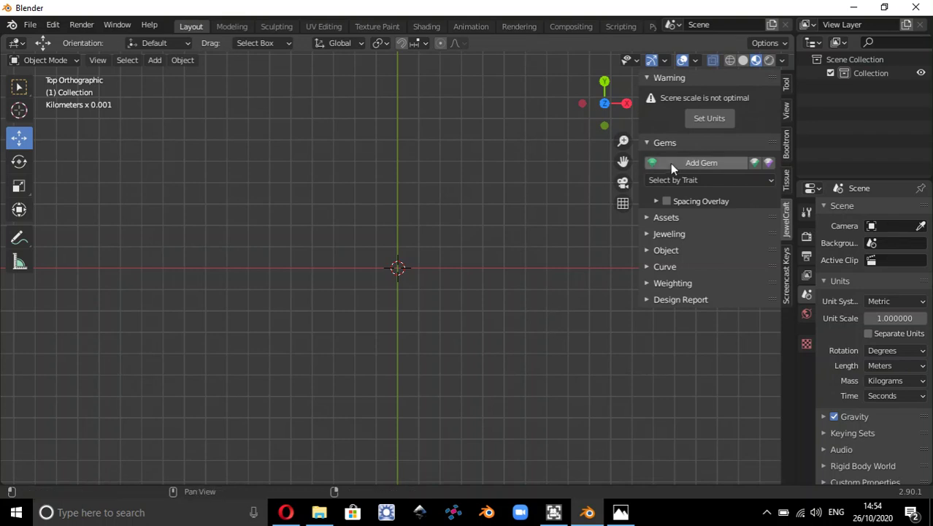
{"action": "left_click", "coordinate": [694, 120]}
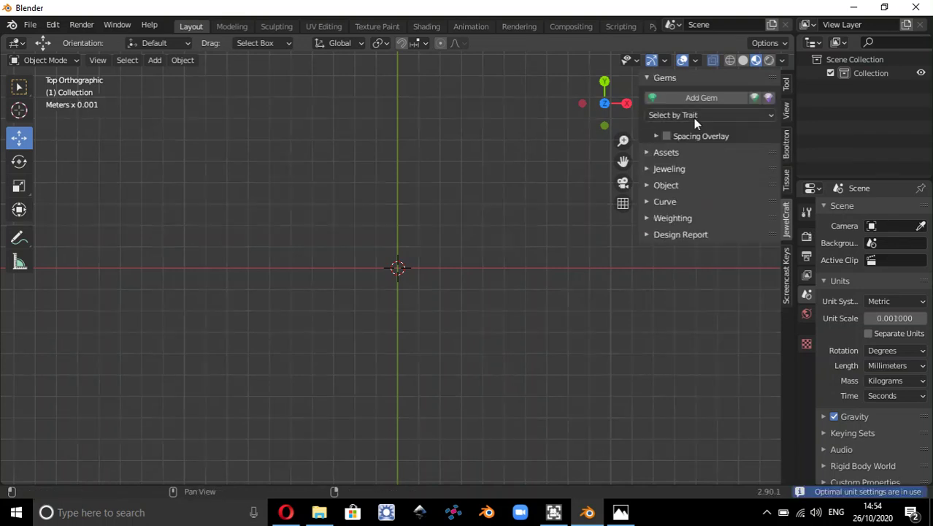
Step: Set the scene's length unit to Meters and the unit scale to 1
{"action": "left_click", "coordinate": [910, 365]}
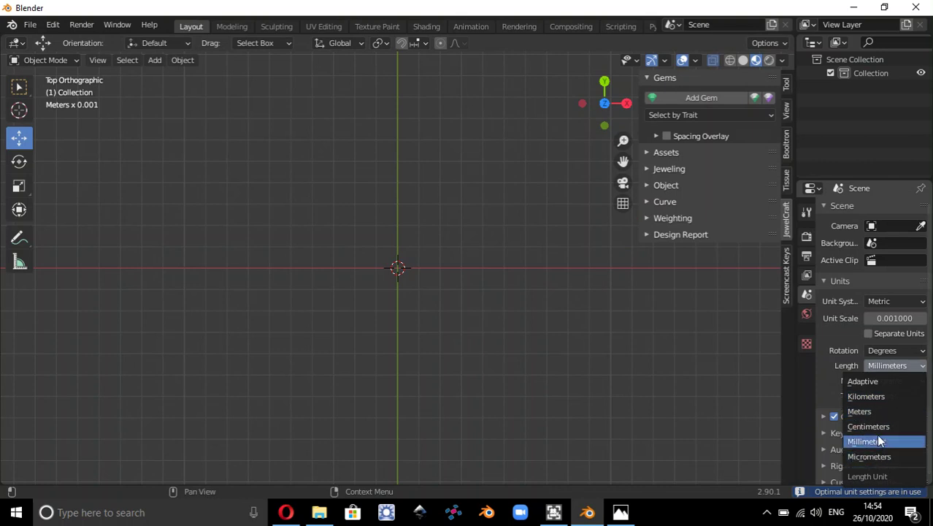
{"action": "left_click", "coordinate": [874, 411]}
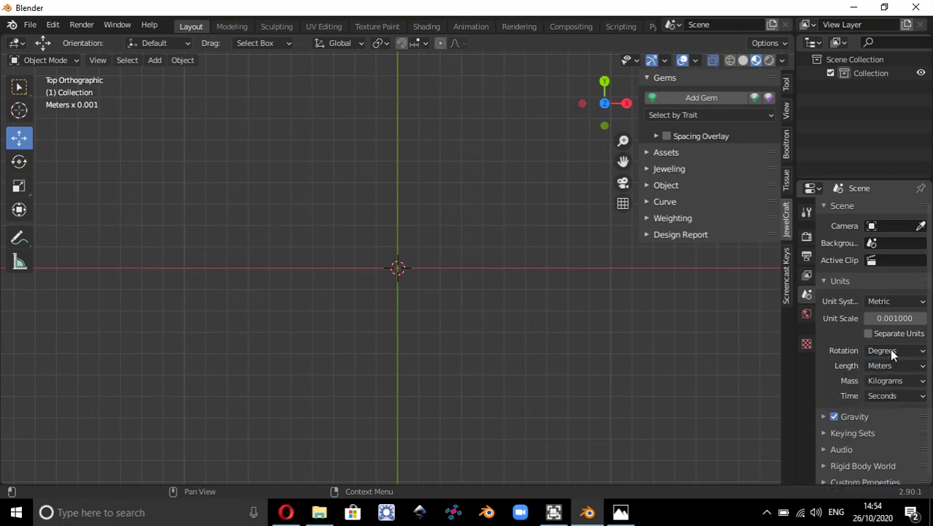
{"action": "left_click", "coordinate": [892, 318]}
{"action": "type", "text": "1"}
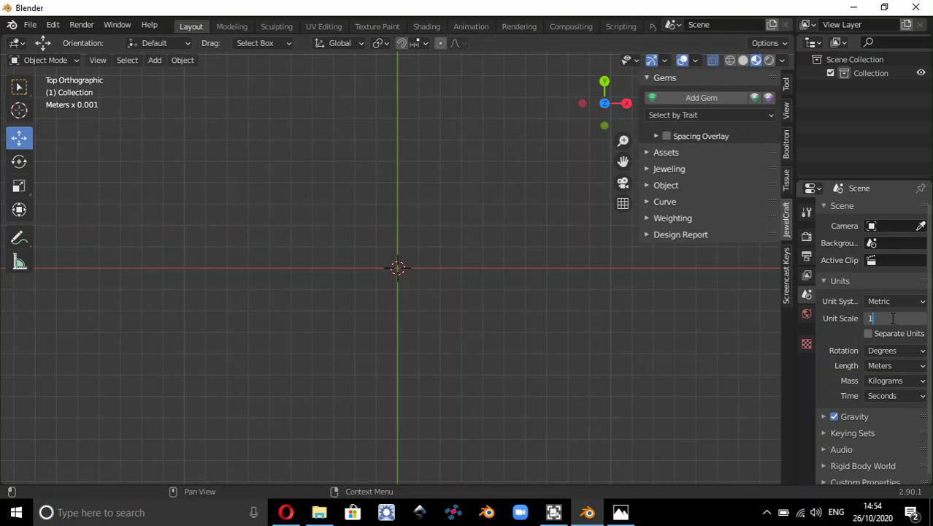
{"action": "key", "text": "Return"}
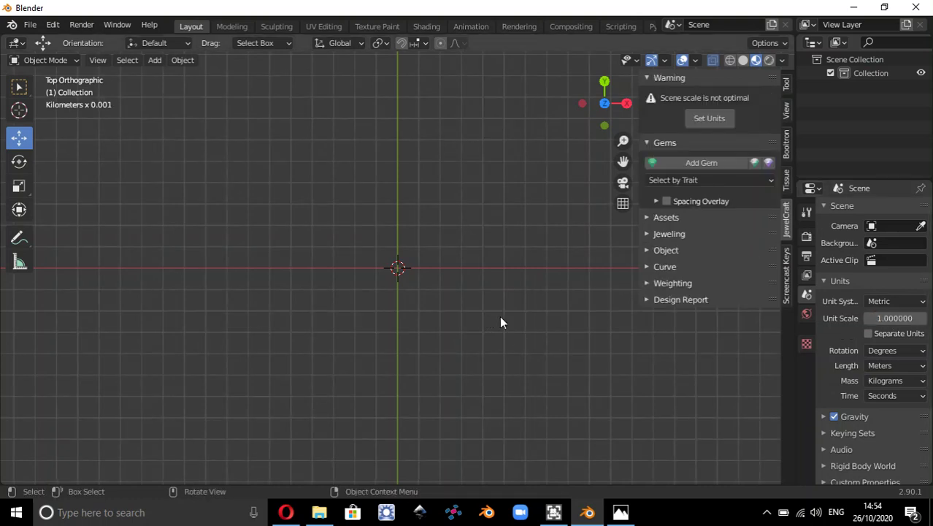
Step: Import the bulldog from JewelCraft's Meshes - Animals YahooJAPAN assets and view the whole model in perspective
{"action": "left_click", "coordinate": [644, 217]}
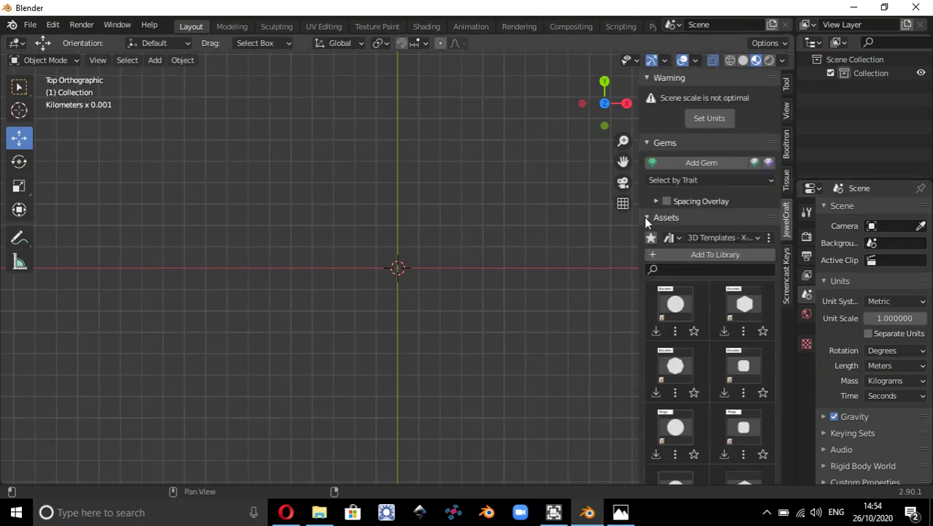
{"action": "left_click", "coordinate": [698, 236]}
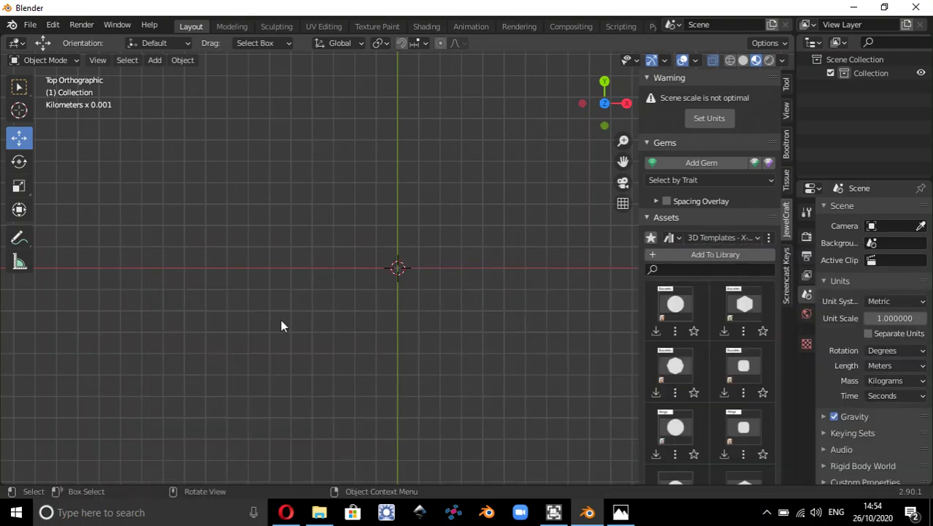
{"action": "left_click", "coordinate": [727, 240]}
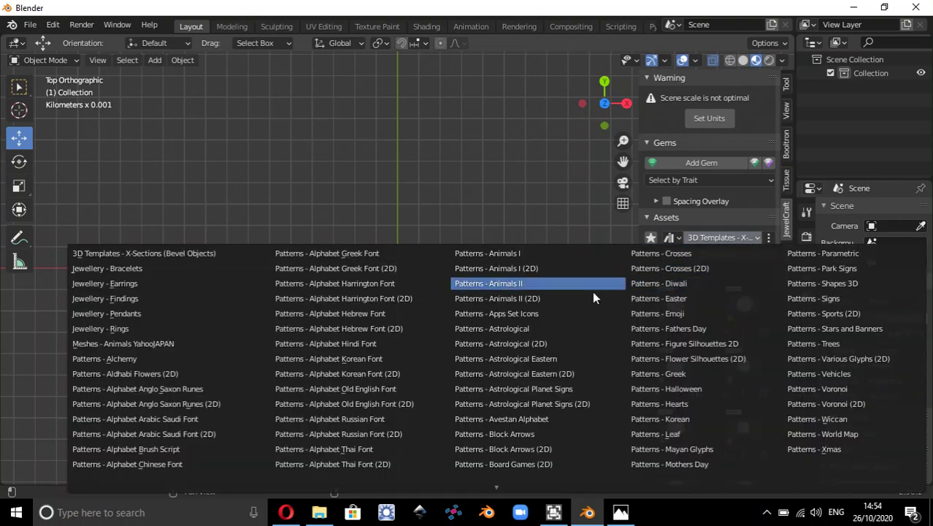
{"action": "left_click", "coordinate": [171, 343]}
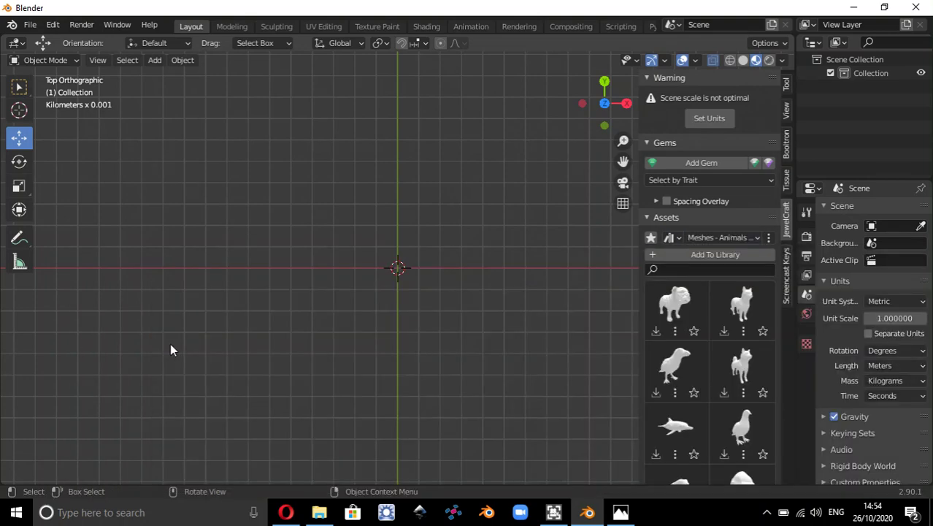
{"action": "left_click", "coordinate": [656, 332]}
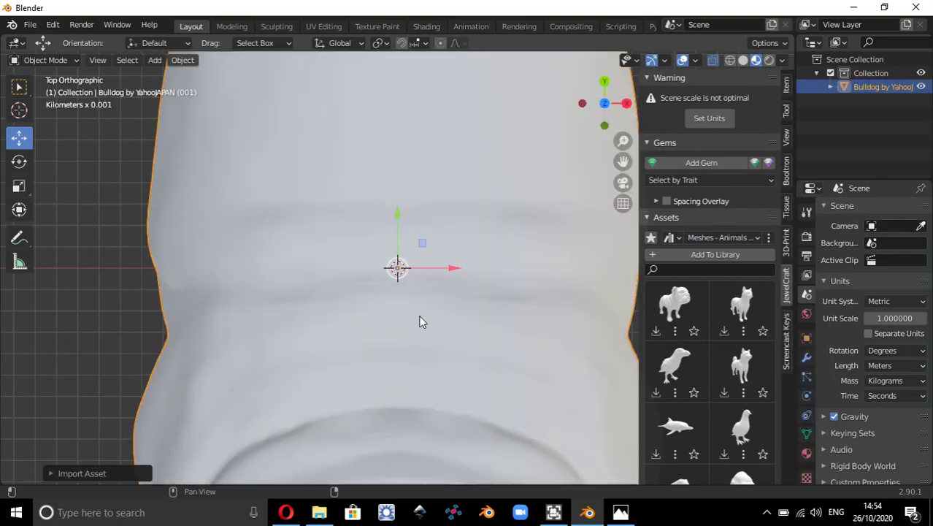
{"action": "scroll", "coordinate": [421, 320], "scroll_direction": "down", "scroll_amount": 4}
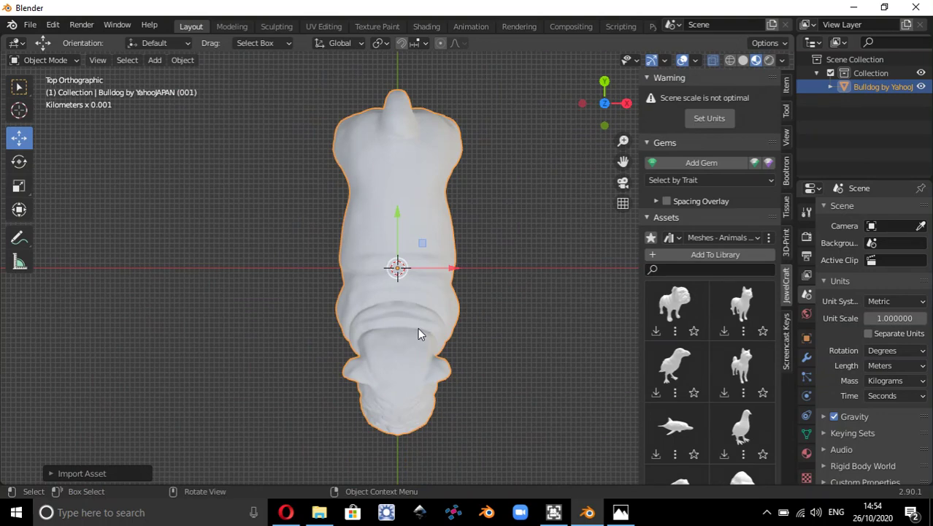
{"action": "middle_click_drag", "start_coordinate": [418, 333], "coordinate": [321, 223]}
{"action": "scroll", "coordinate": [322, 242], "scroll_direction": "up", "scroll_amount": 4}
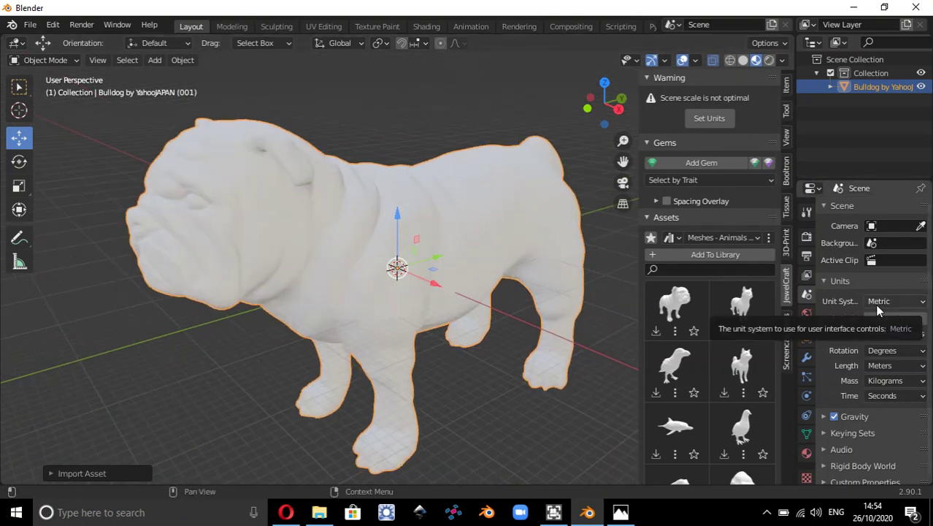
Step: Check the imported bulldog's dimensions and delete it from the scene
{"action": "left_click", "coordinate": [787, 87]}
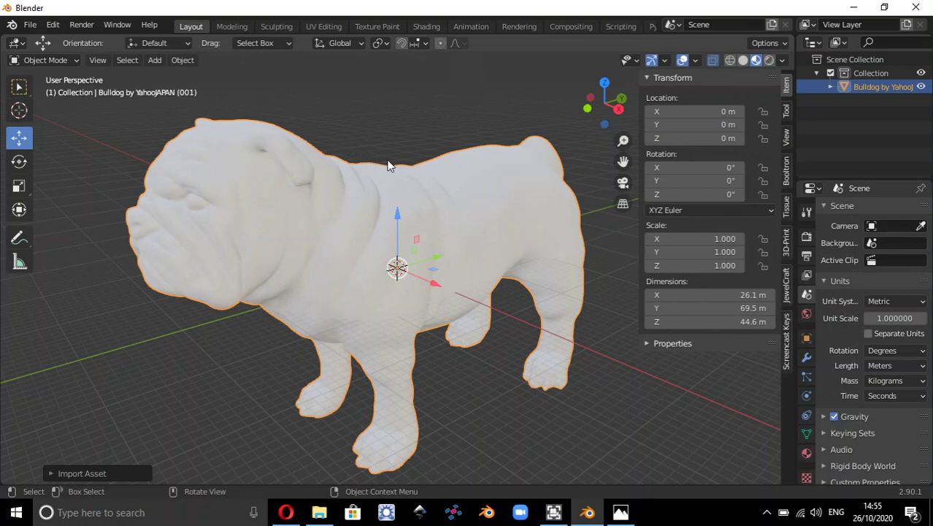
{"action": "scroll", "coordinate": [388, 165], "scroll_direction": "down", "scroll_amount": 2}
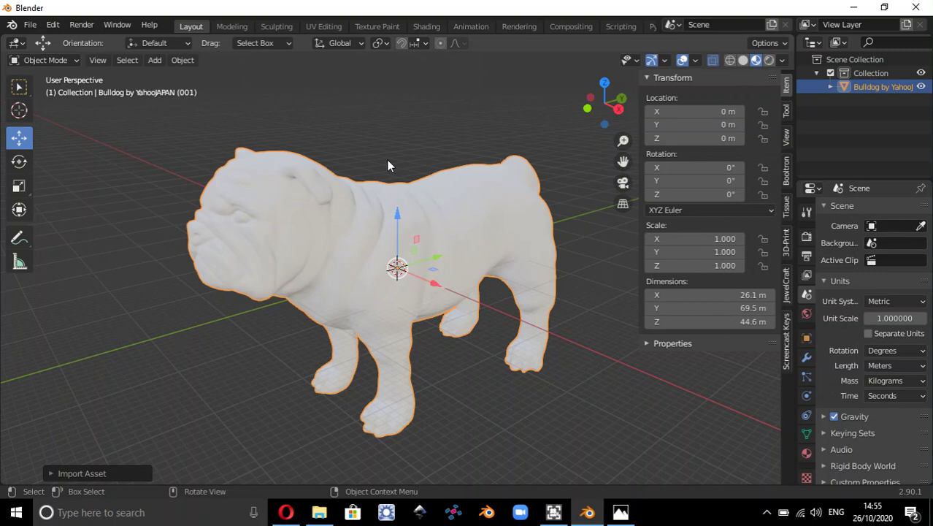
{"action": "key", "text": "x"}
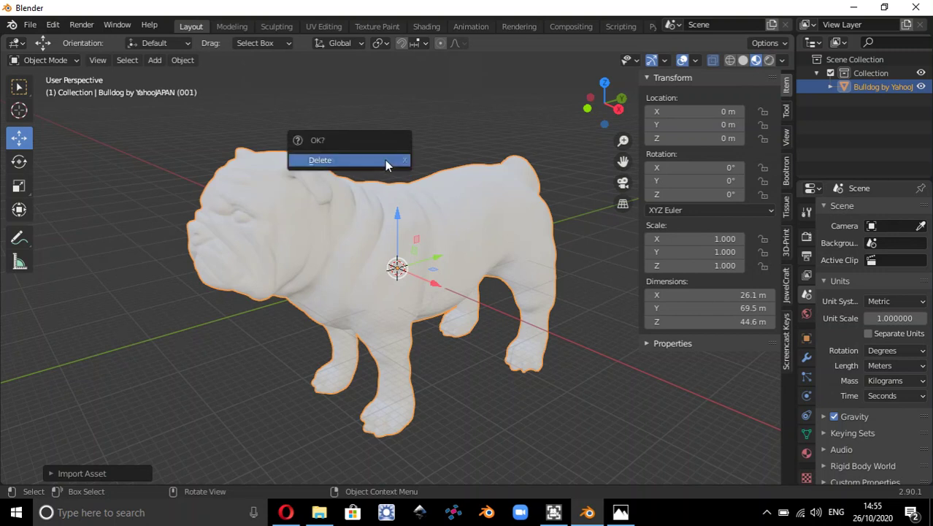
{"action": "left_click", "coordinate": [386, 162]}
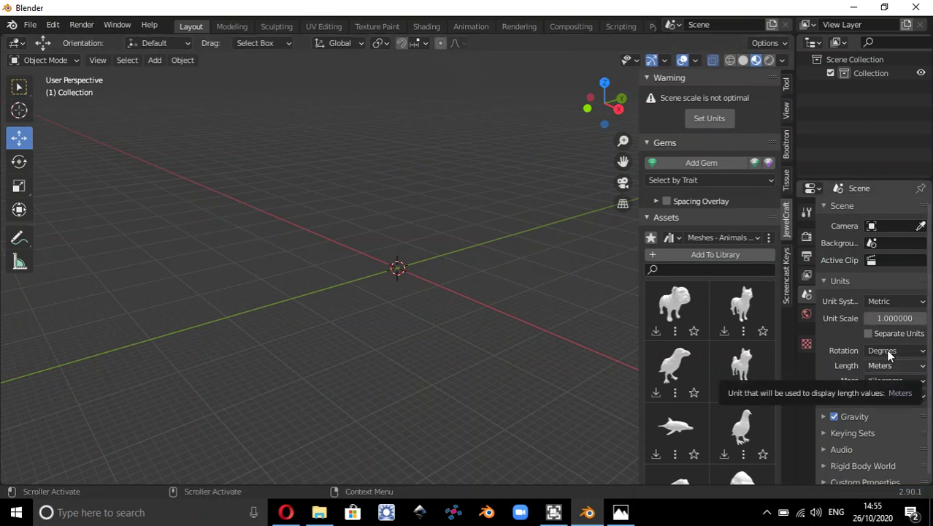
Step: Set the scene to the Metric unit system with length in Millimeters and a unit scale of 0.001
{"action": "left_click", "coordinate": [887, 301]}
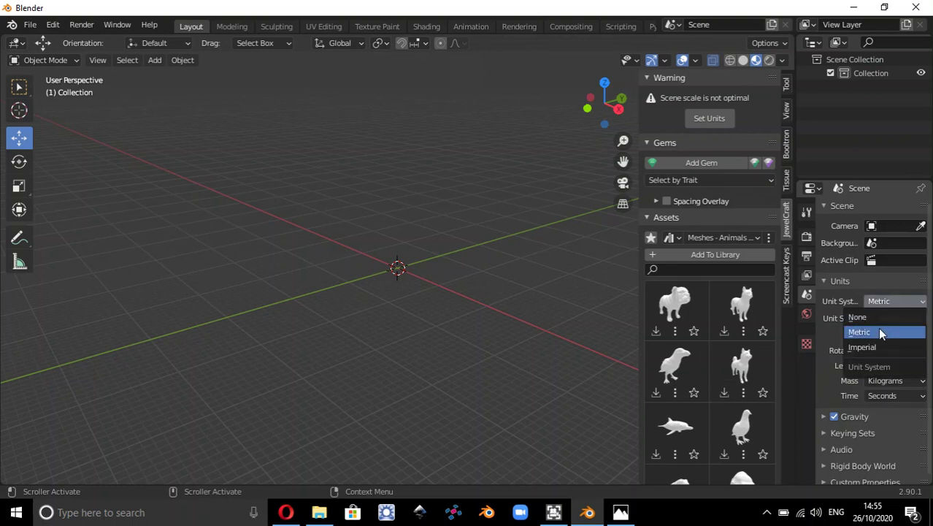
{"action": "left_click", "coordinate": [879, 333]}
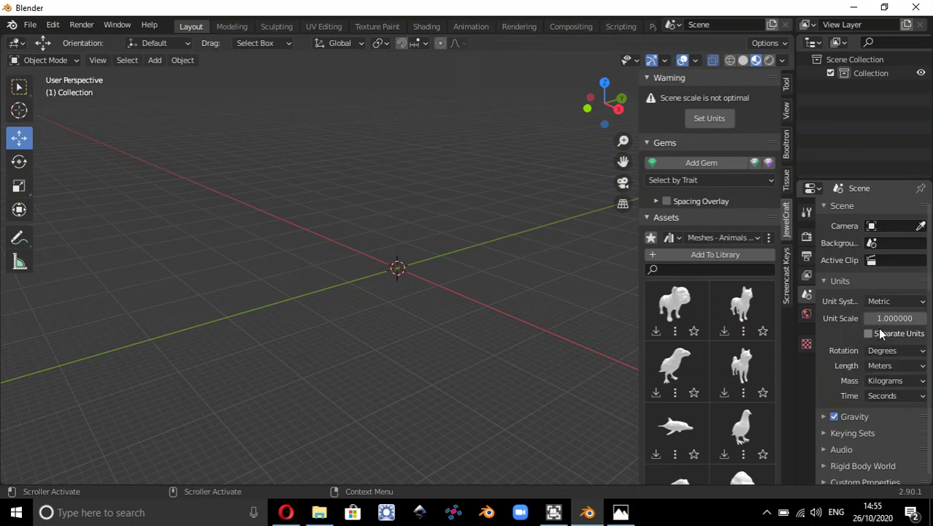
{"action": "left_click", "coordinate": [883, 365]}
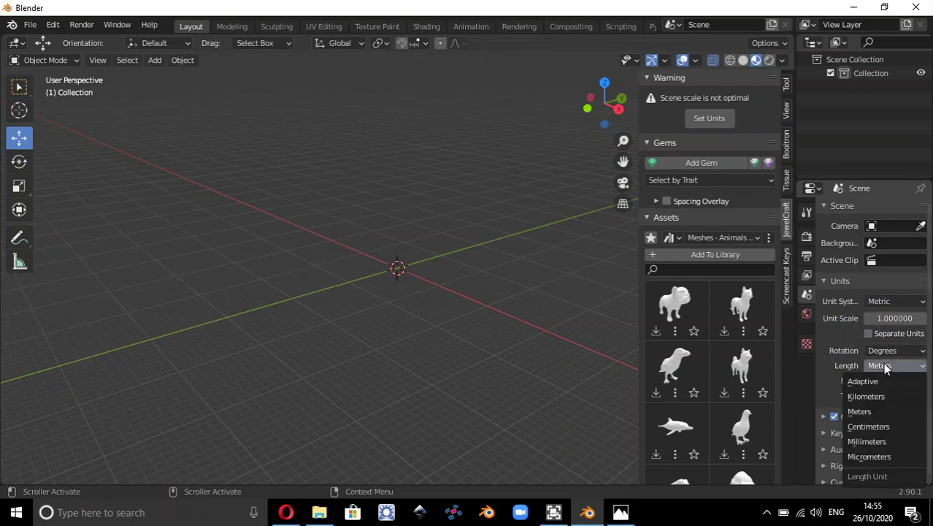
{"action": "left_click", "coordinate": [879, 441]}
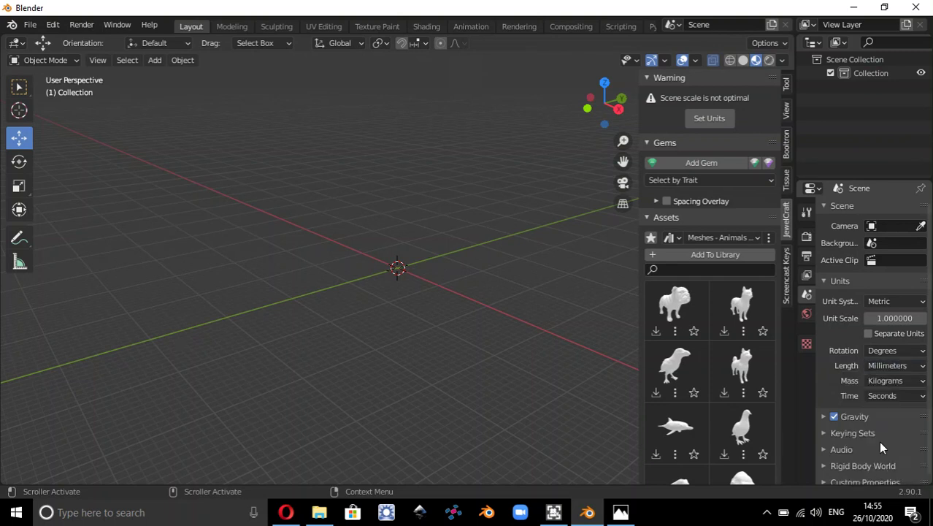
{"action": "left_click", "coordinate": [891, 318]}
{"action": "type", "text": "0.001"}
{"action": "key", "text": "Return"}
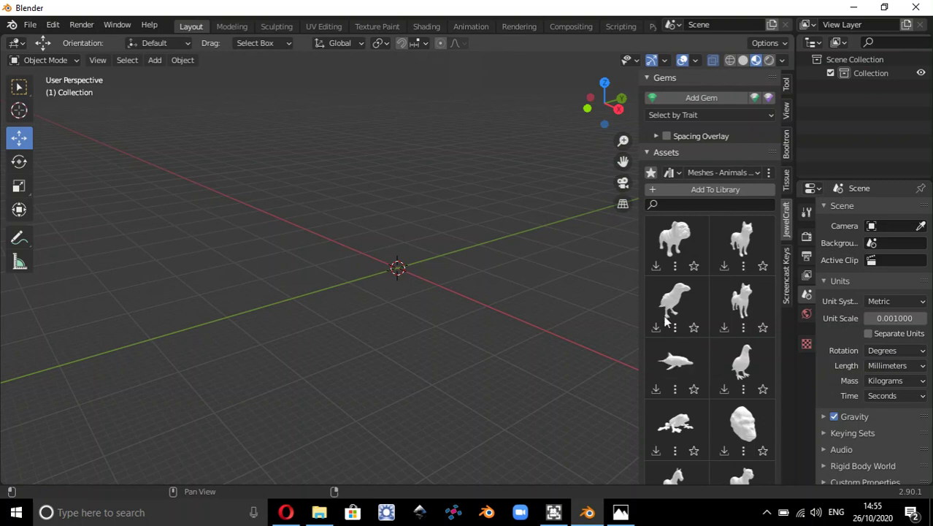
Step: Import the bulldog asset again under the millimetre units, check its dimensions and delete it
{"action": "left_click", "coordinate": [656, 267]}
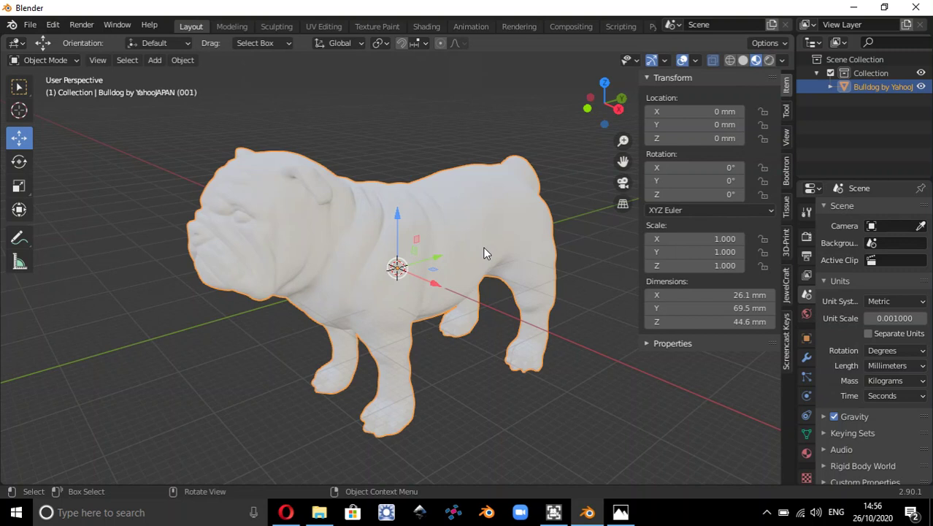
{"action": "key", "text": "x"}
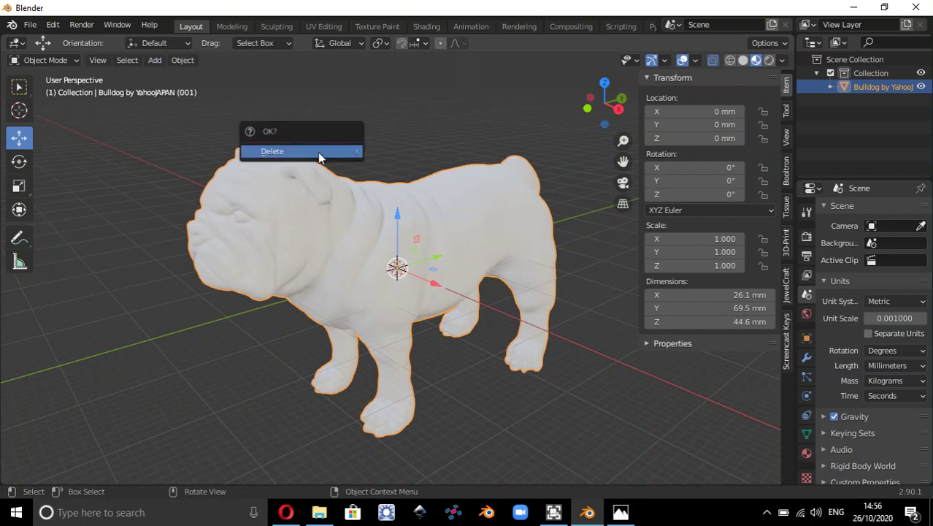
{"action": "left_click", "coordinate": [322, 153]}
Step: Start a new General file and discard the changes to the current scene
{"action": "left_click", "coordinate": [30, 25]}
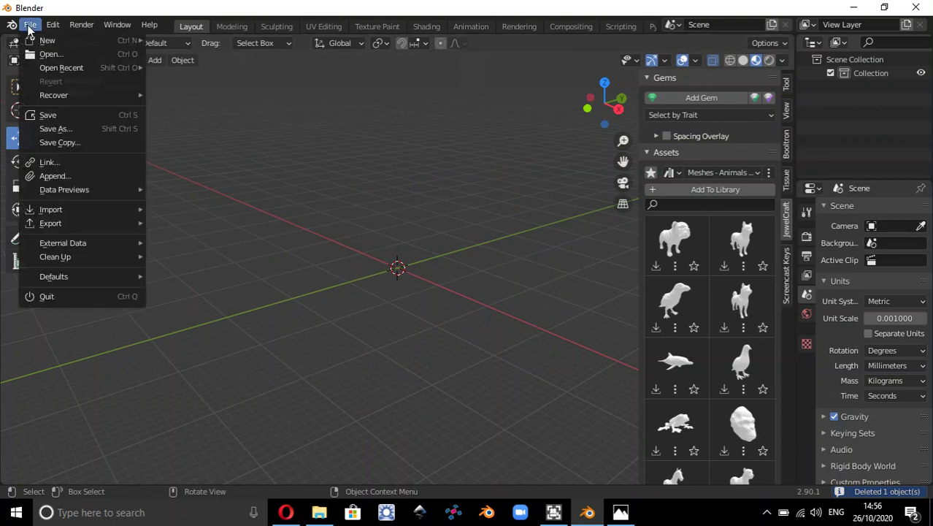
{"action": "mouse_move", "coordinate": [45, 42]}
{"action": "left_click", "coordinate": [178, 42]}
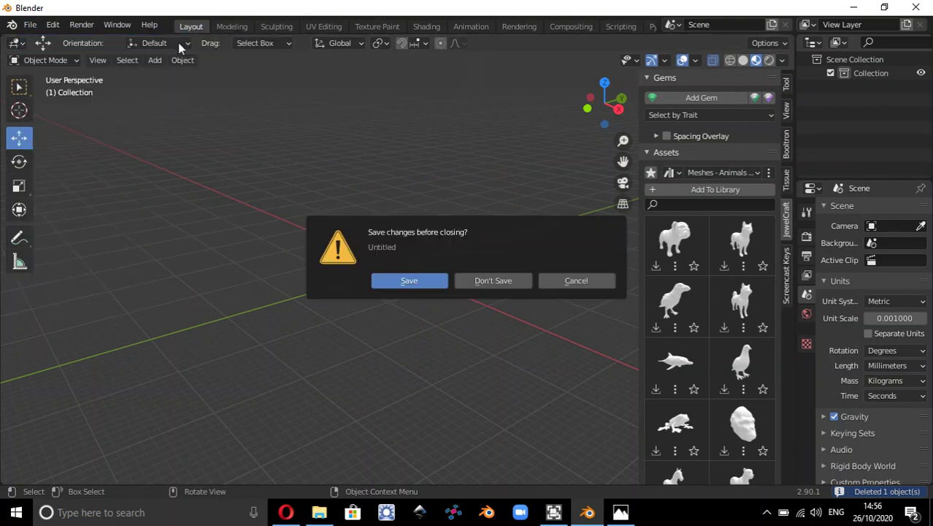
{"action": "left_click", "coordinate": [463, 290]}
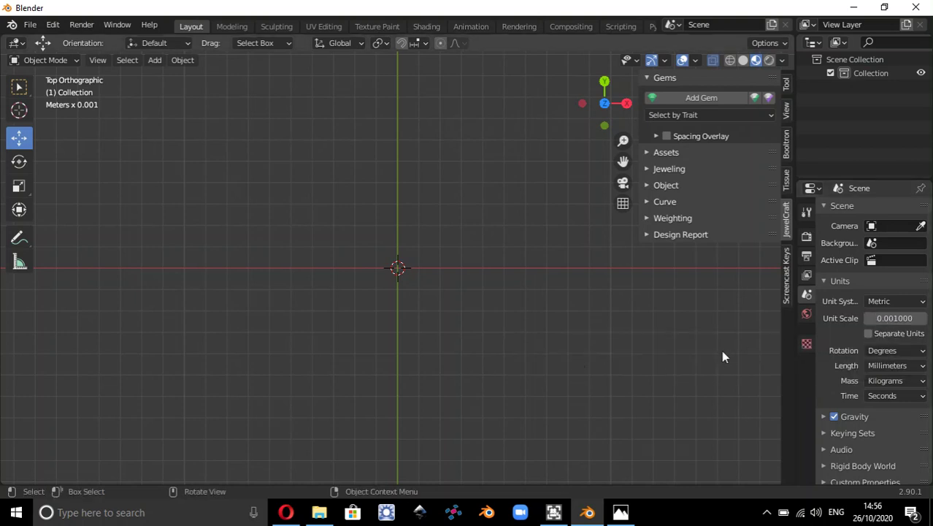
Step: Save the empty millimetre scene as the default startup file
{"action": "left_click", "coordinate": [30, 25]}
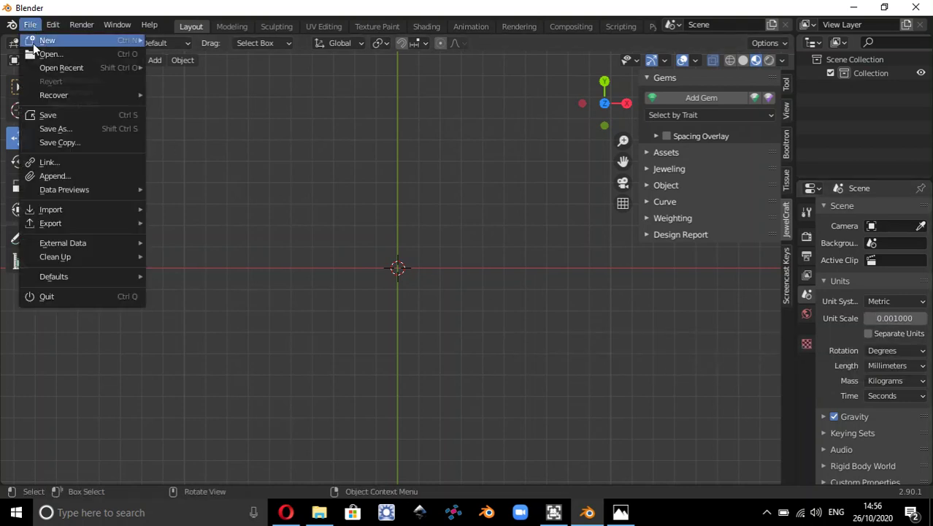
{"action": "mouse_move", "coordinate": [93, 277]}
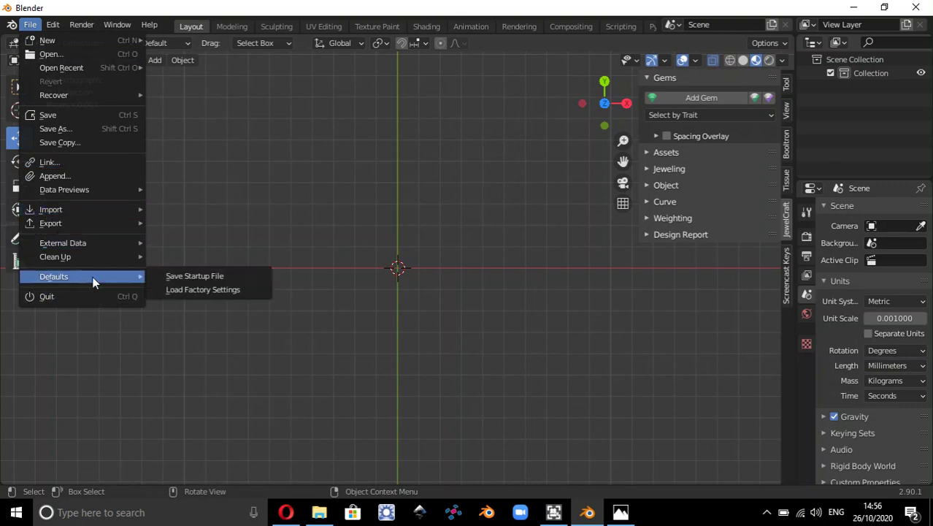
{"action": "left_click", "coordinate": [199, 276]}
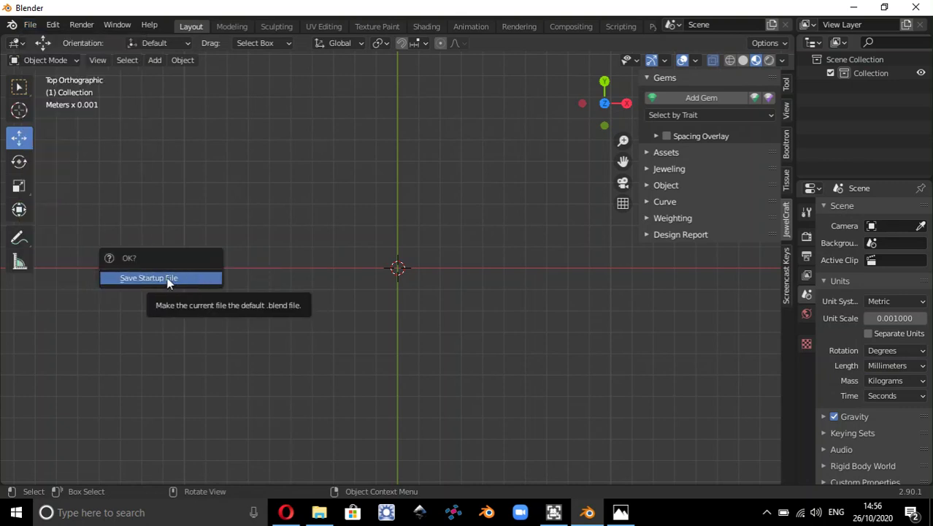
{"action": "left_click", "coordinate": [169, 282]}
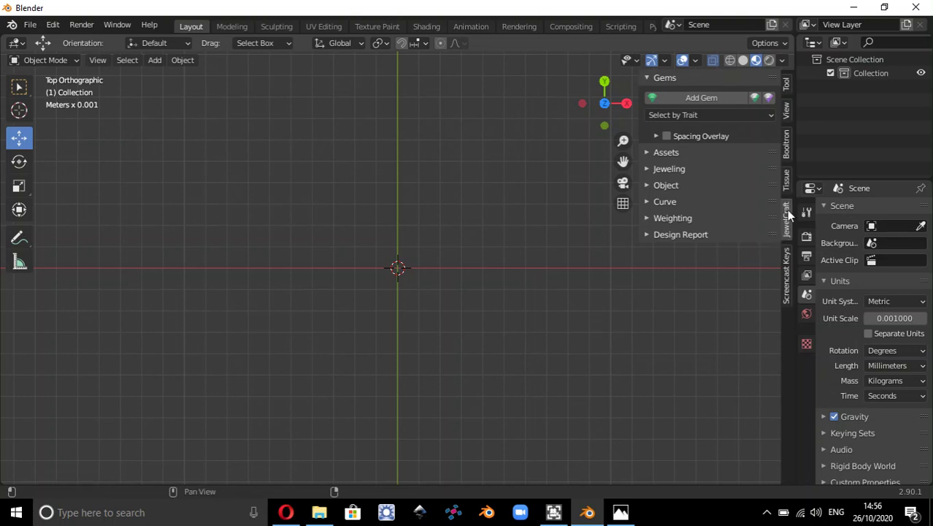
Step: Import the sitting rabbit with raised ears from JewelCraft's Patterns - Animals II (2D) assets
{"action": "left_click", "coordinate": [665, 150]}
{"action": "left_click", "coordinate": [721, 174]}
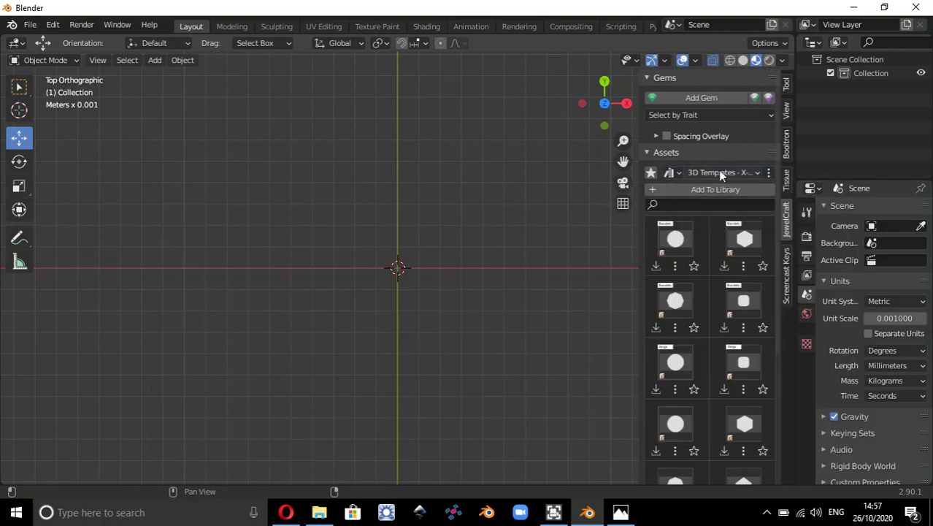
{"action": "left_click", "coordinate": [717, 173]}
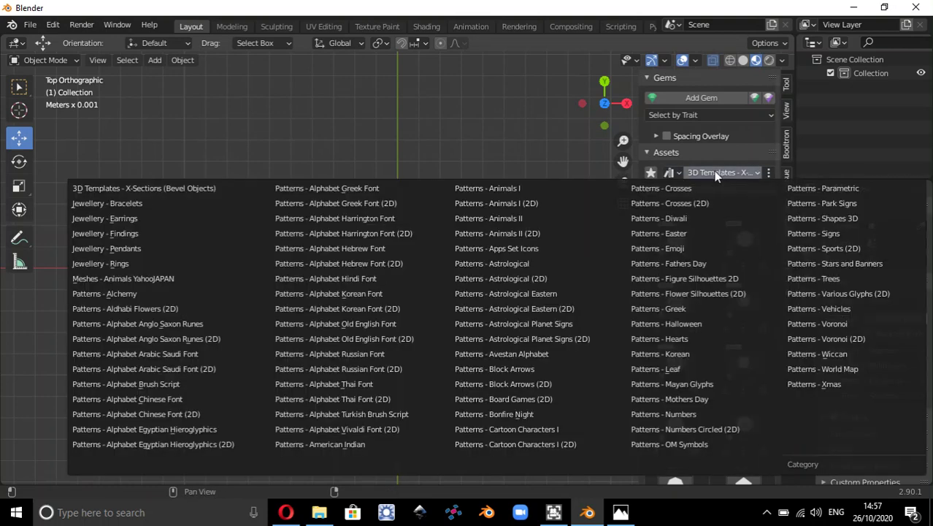
{"action": "left_click", "coordinate": [532, 233]}
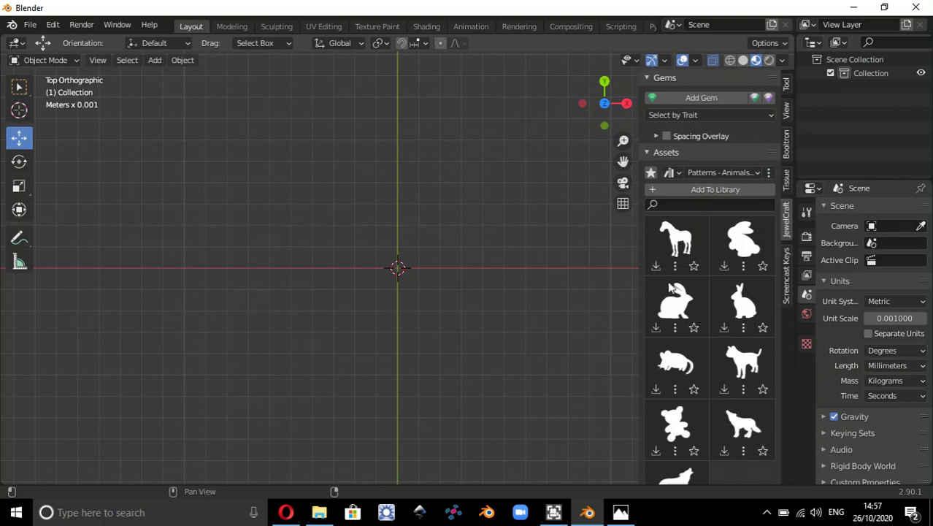
{"action": "left_click", "coordinate": [655, 327]}
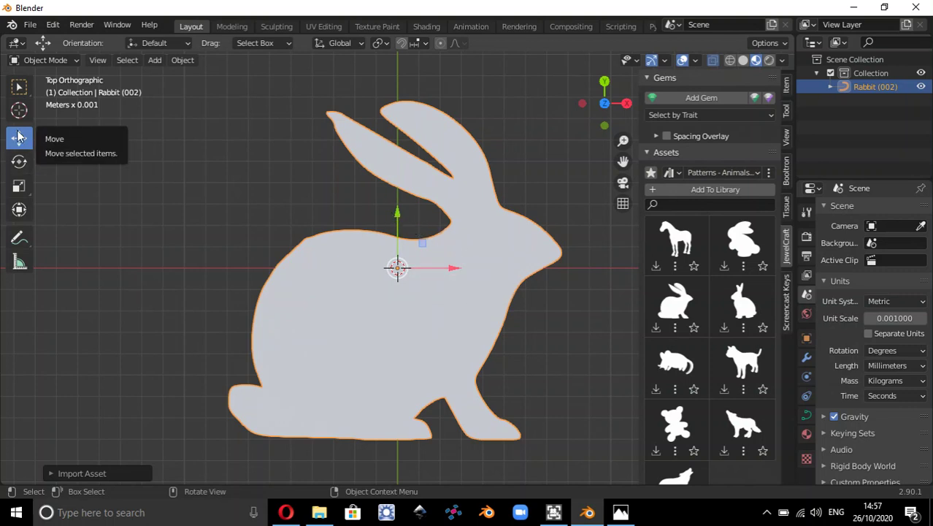
Step: Activate the Select Box tool and save the current state as the default startup file
{"action": "left_click", "coordinate": [19, 88]}
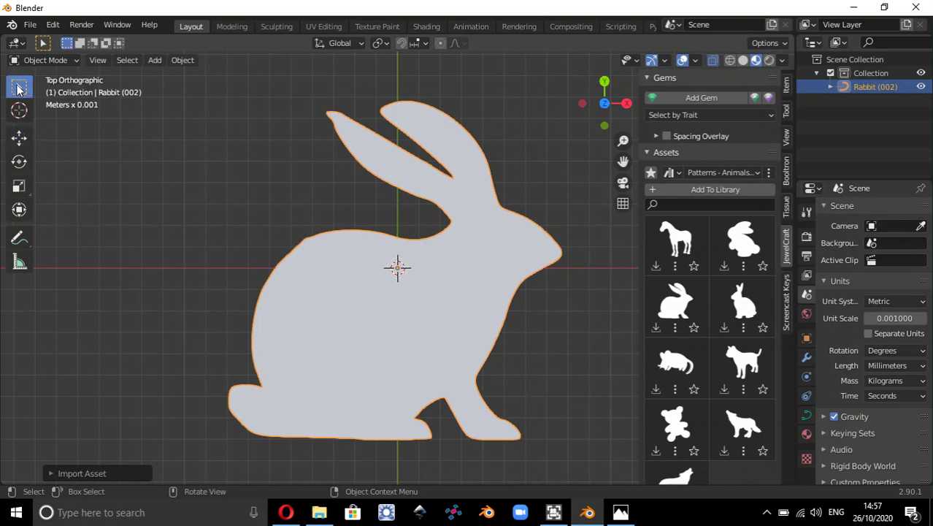
{"action": "left_click", "coordinate": [30, 24]}
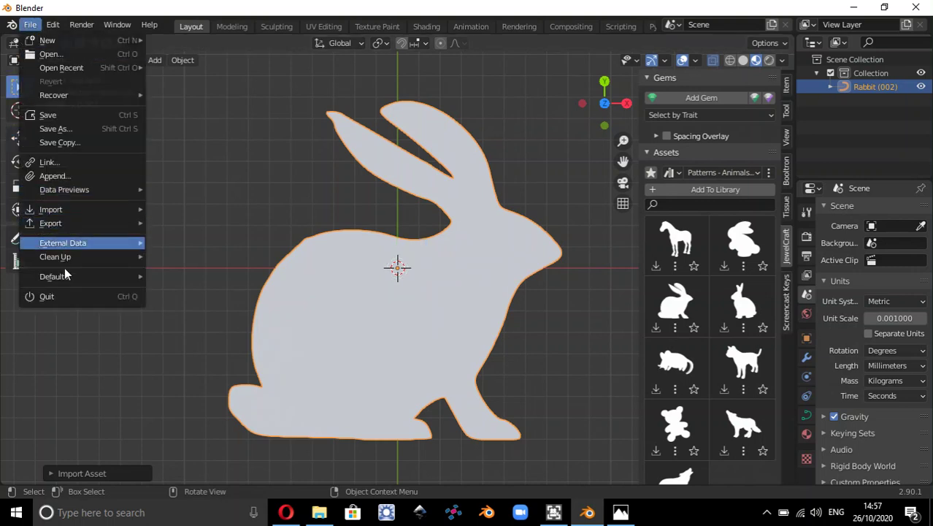
{"action": "mouse_move", "coordinate": [64, 276]}
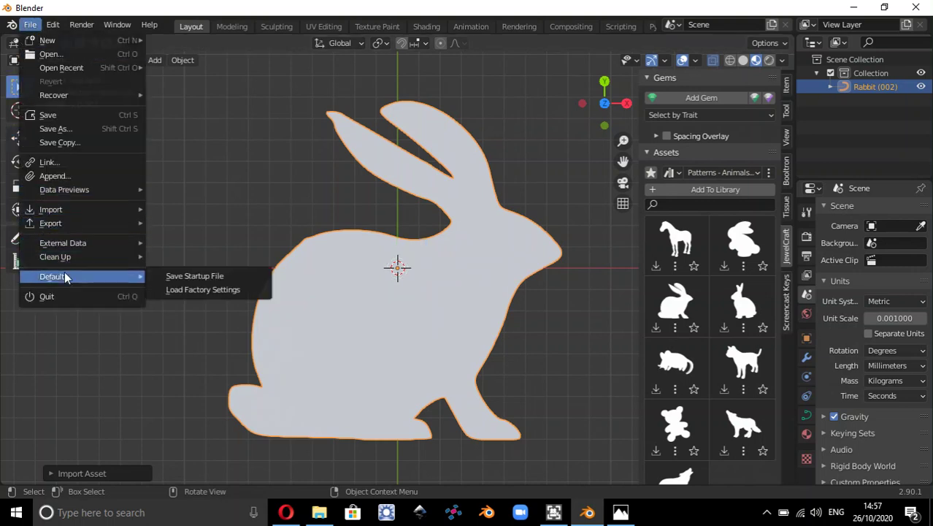
{"action": "left_click", "coordinate": [203, 276]}
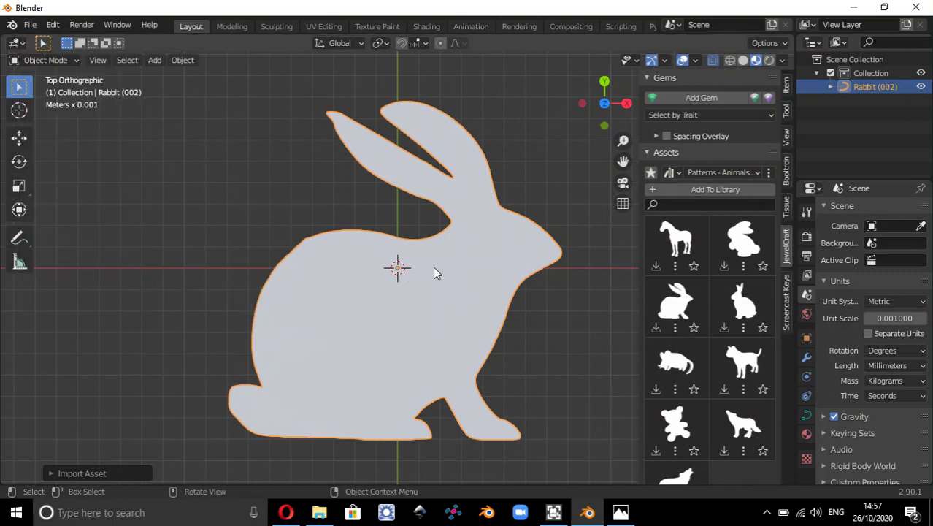
Step: Make Move the active tool and save the startup file with that tool selected
{"action": "left_click", "coordinate": [19, 140]}
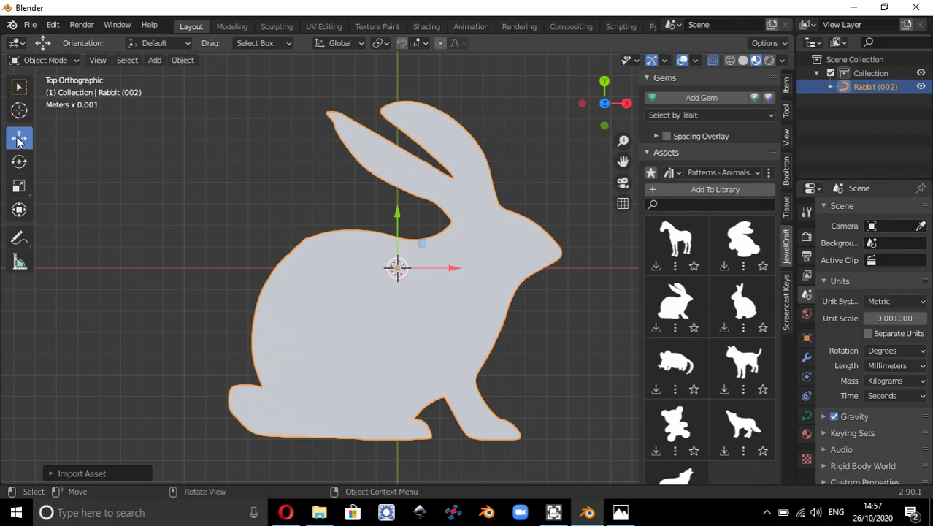
{"action": "left_click", "coordinate": [30, 24]}
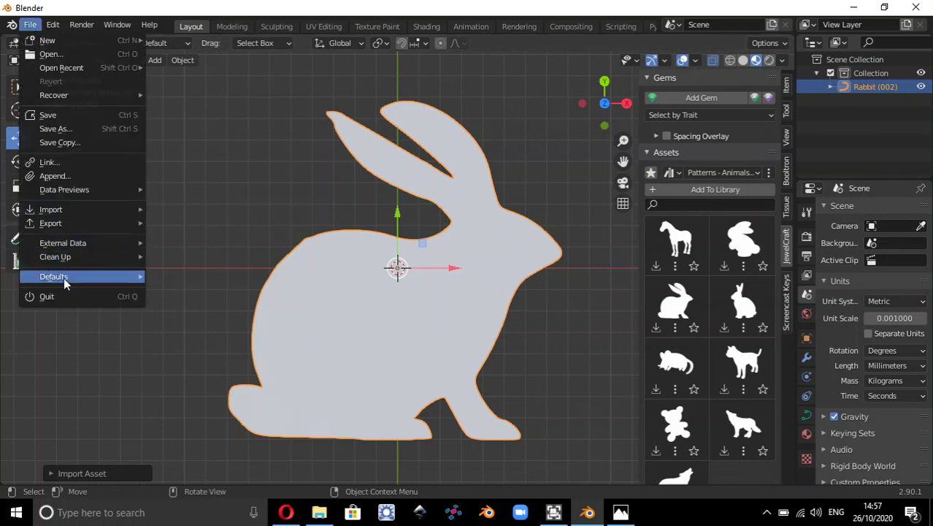
{"action": "mouse_move", "coordinate": [64, 281]}
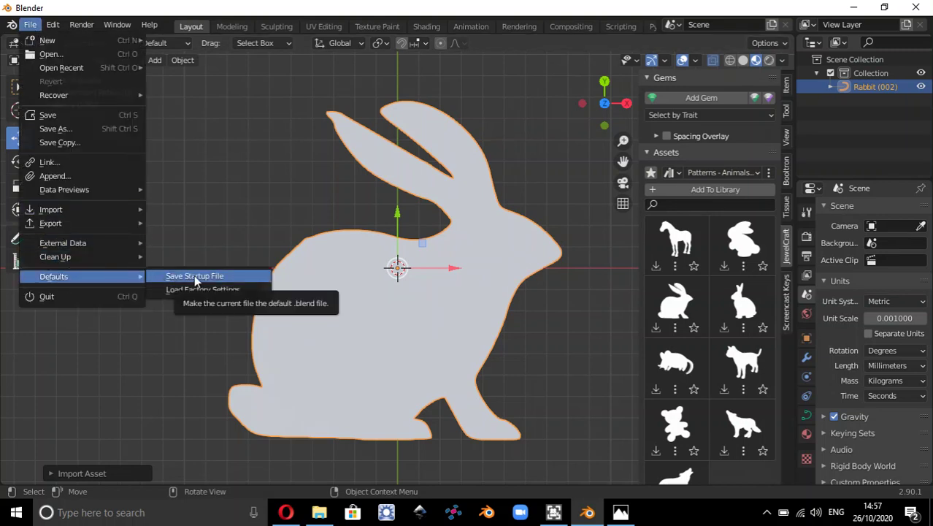
{"action": "left_click", "coordinate": [194, 276]}
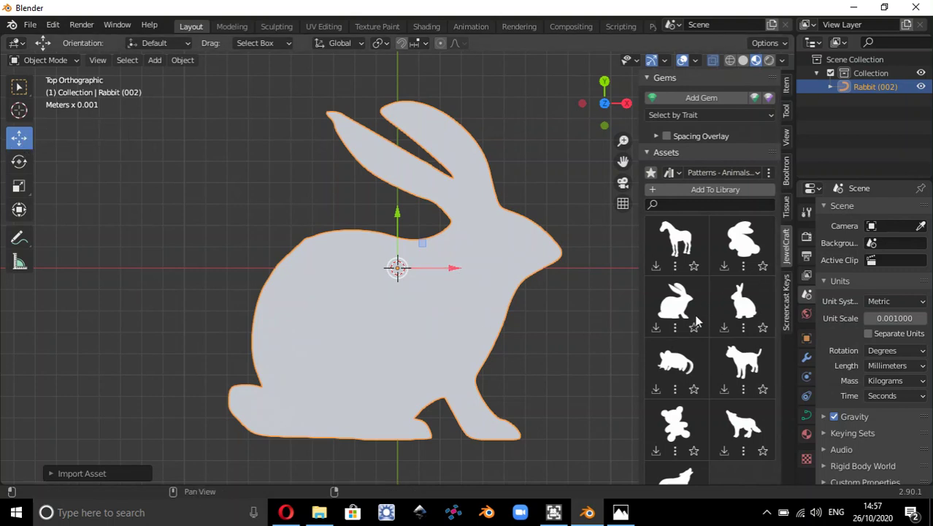
Step: Delete the rabbit and switch the JewelCraft asset category to 3D Templates - X-Sections (Bevel Objects)
{"action": "key", "text": "x"}
{"action": "left_click", "coordinate": [535, 322]}
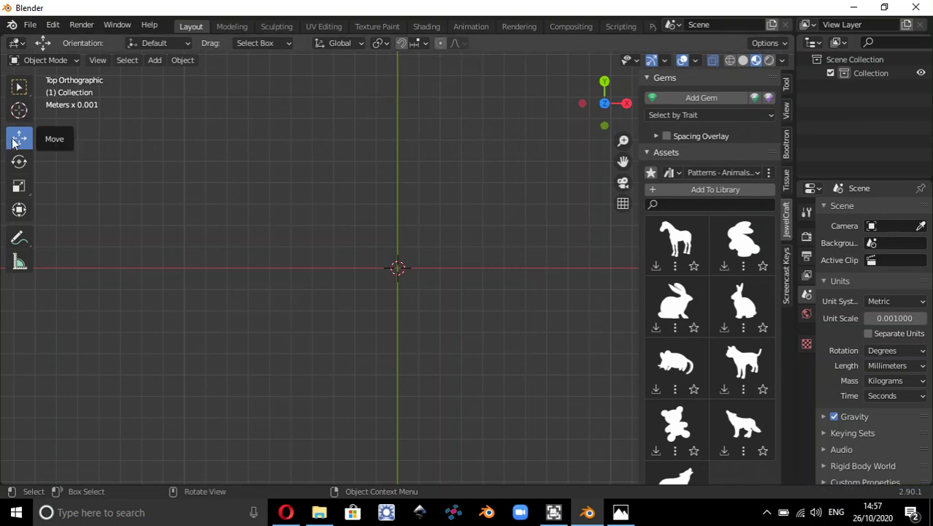
{"action": "left_click", "coordinate": [742, 174]}
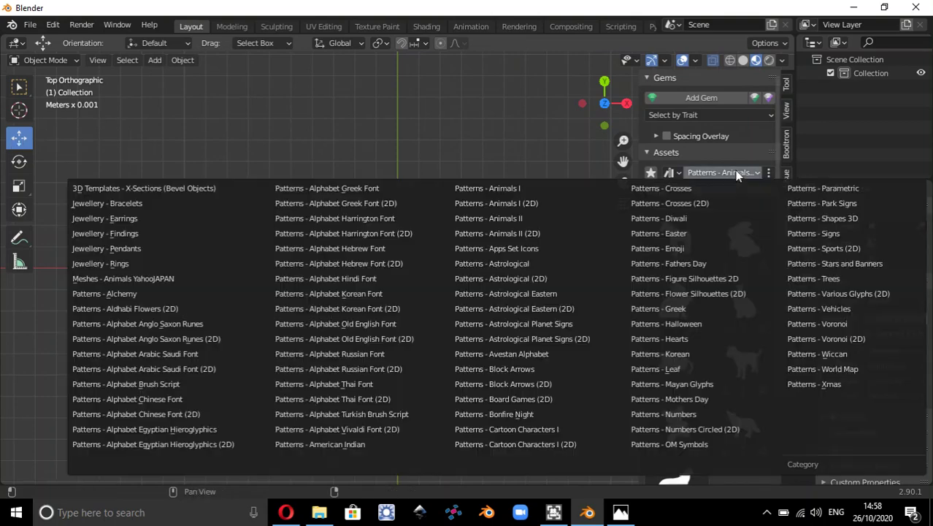
{"action": "left_click", "coordinate": [712, 173]}
{"action": "left_click", "coordinate": [180, 189]}
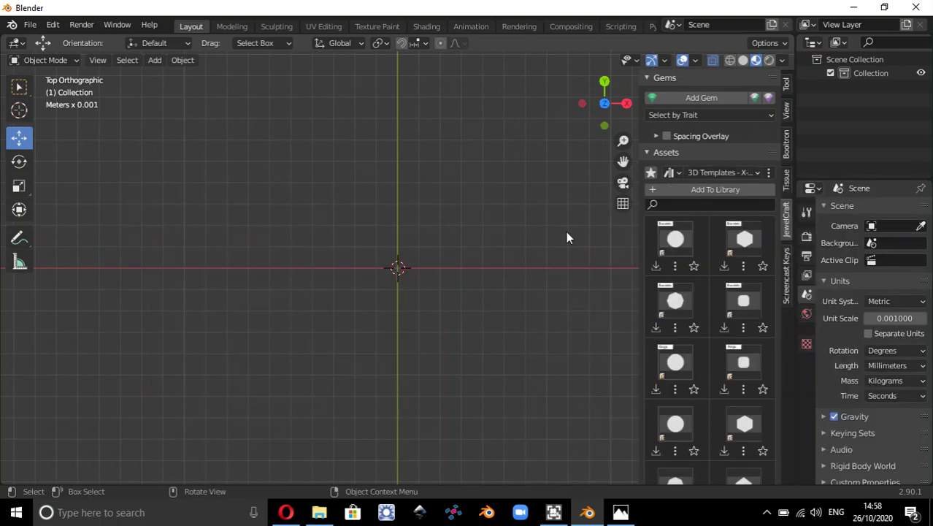
Step: Collapse and re-expand JewelCraft's Assets section, and save the empty scene as the default startup file
{"action": "left_click", "coordinate": [646, 152]}
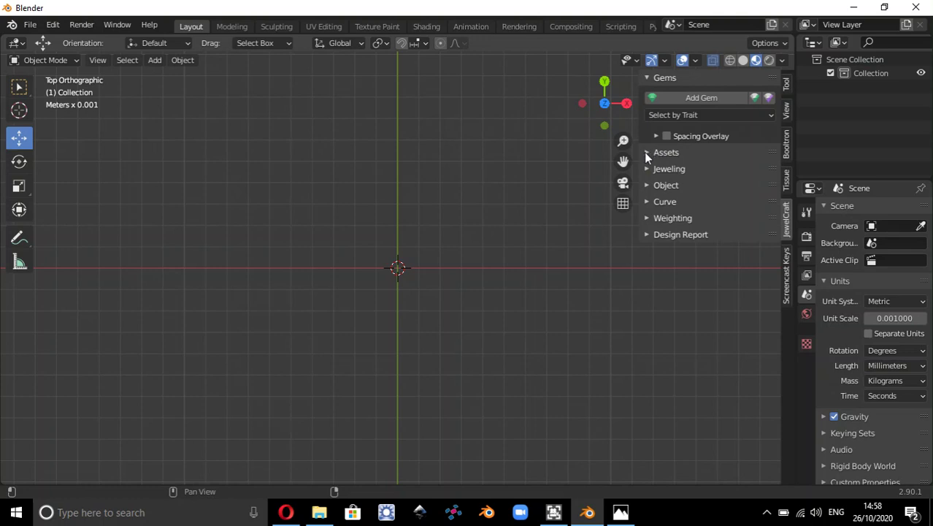
{"action": "left_click", "coordinate": [645, 154]}
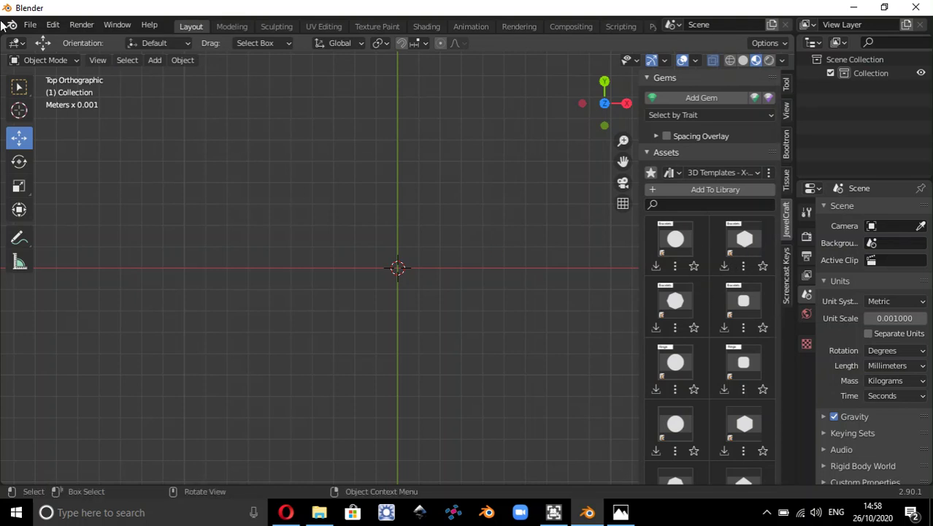
{"action": "left_click", "coordinate": [30, 26]}
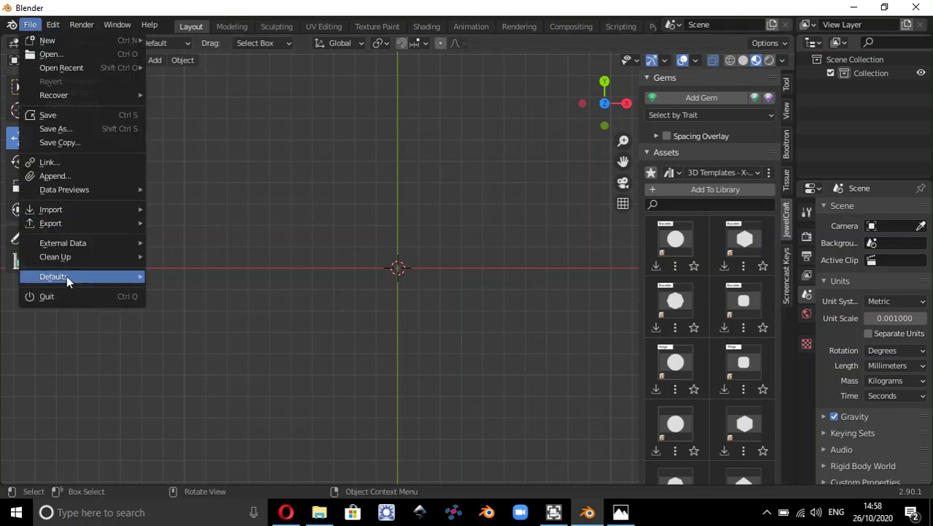
{"action": "mouse_move", "coordinate": [67, 275]}
{"action": "left_click", "coordinate": [200, 275]}
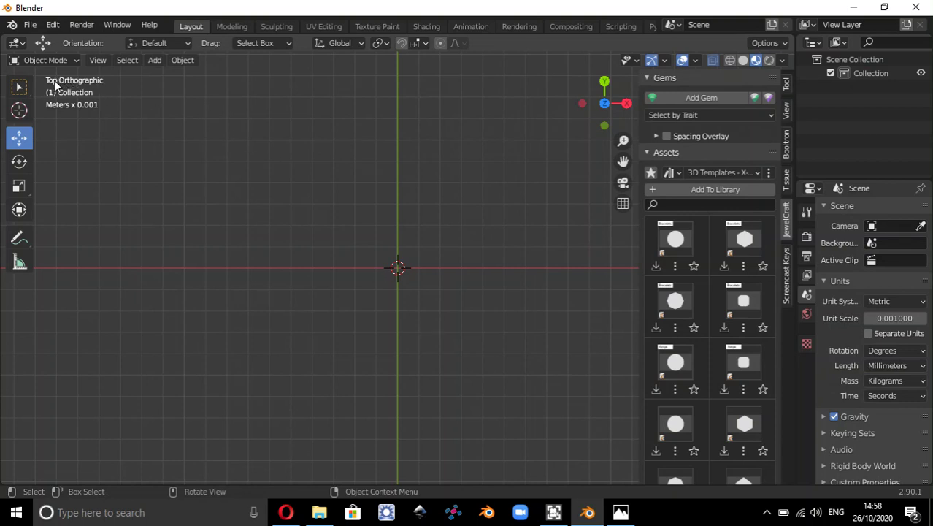
Step: Add a Monkey mesh at the scene origin and look at it up close
{"action": "left_click", "coordinate": [98, 60]}
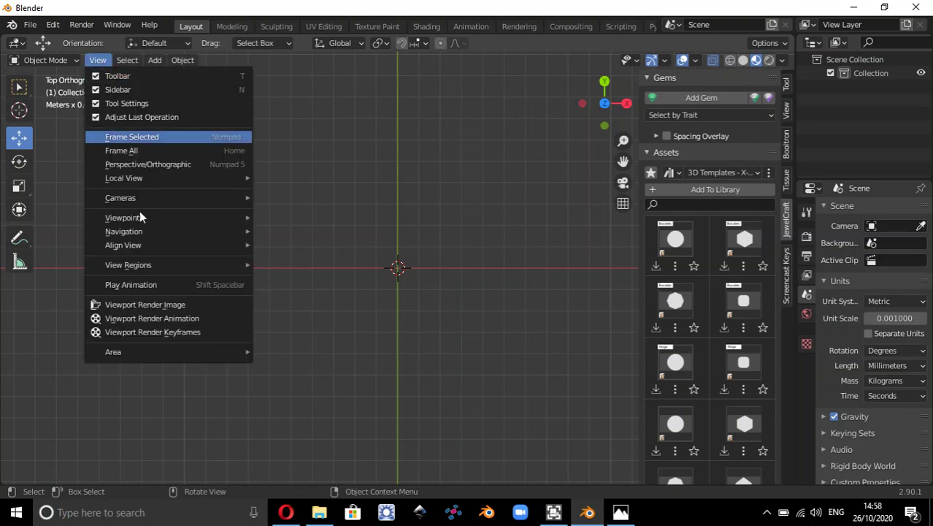
{"action": "mouse_move", "coordinate": [136, 217]}
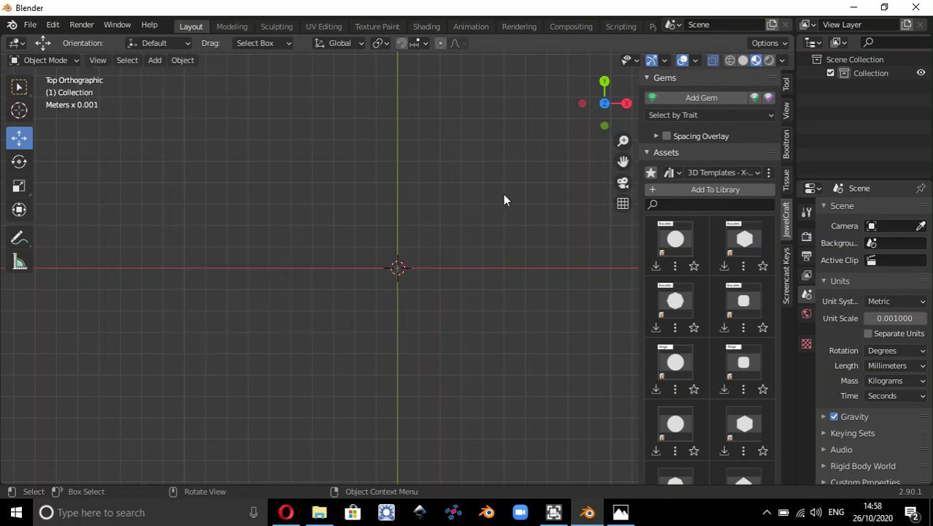
{"action": "left_click", "coordinate": [181, 61]}
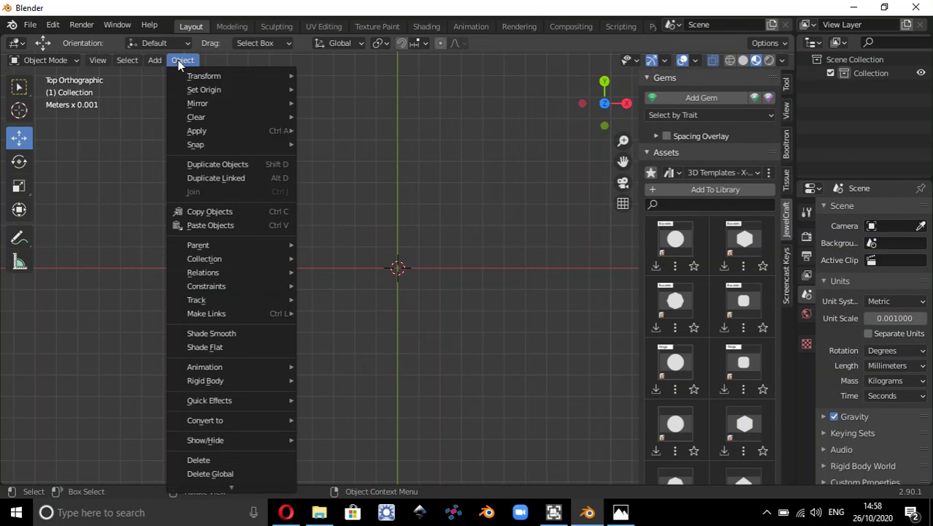
{"action": "mouse_move", "coordinate": [158, 64]}
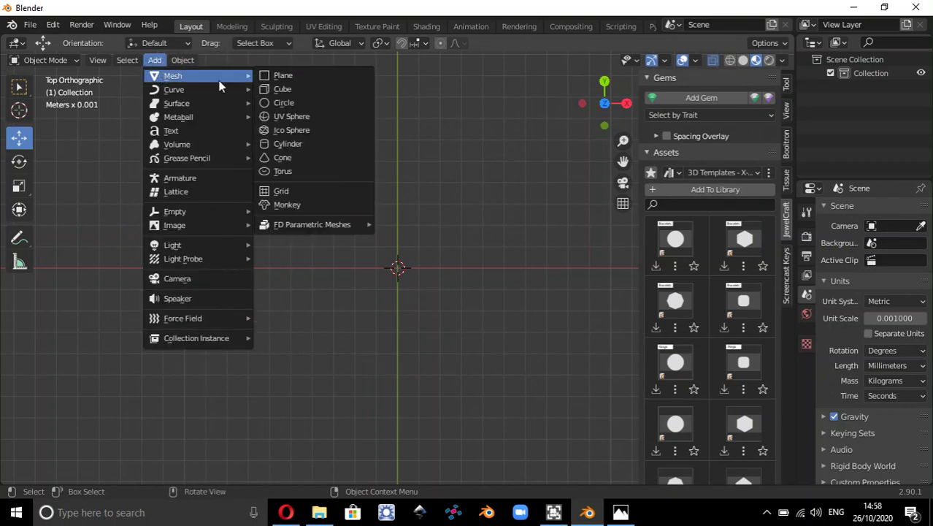
{"action": "left_click", "coordinate": [309, 206]}
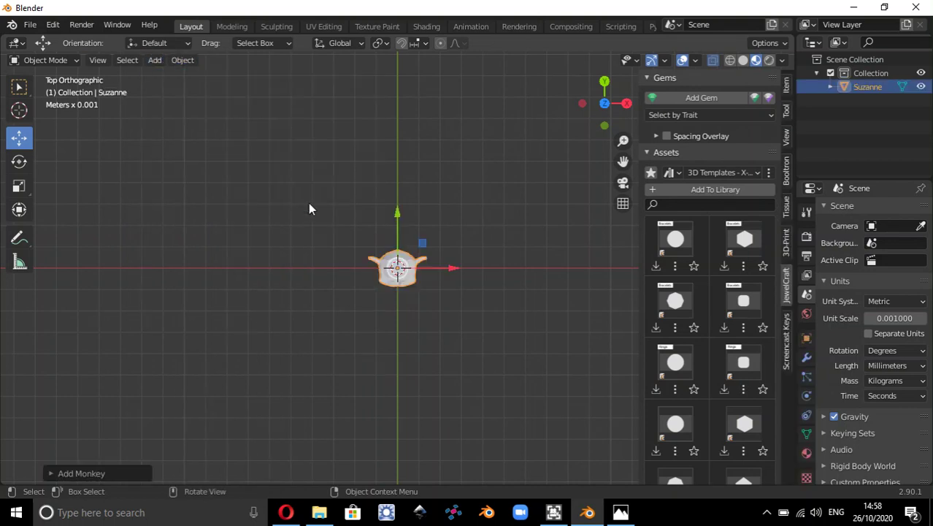
{"action": "scroll", "coordinate": [440, 284], "scroll_direction": "up", "scroll_amount": 5}
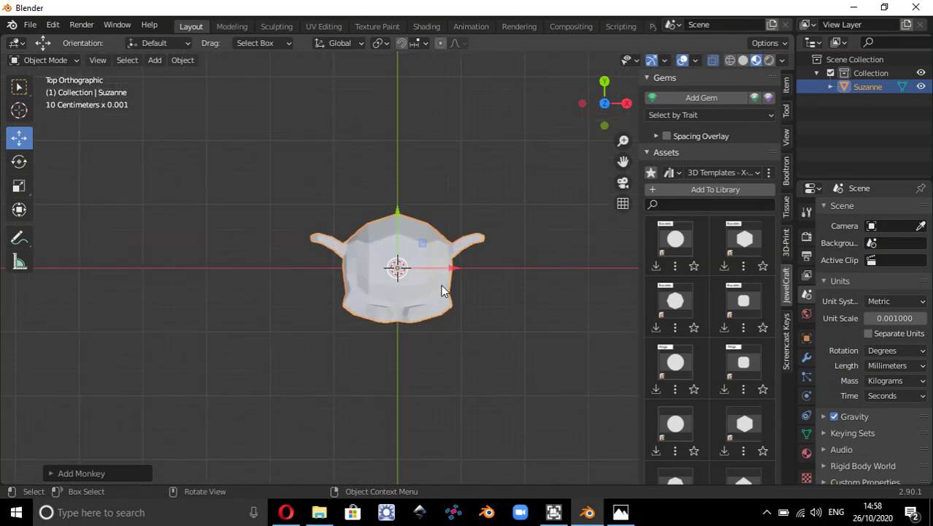
{"action": "mouse_move", "coordinate": [438, 366]}
{"action": "middle_mouse_down"}
{"action": "mouse_move", "coordinate": [441, 327]}
{"action": "mouse_move", "coordinate": [516, 285]}
{"action": "mouse_move", "coordinate": [541, 236]}
{"action": "mouse_move", "coordinate": [435, 350]}
{"action": "mouse_move", "coordinate": [426, 209]}
{"action": "mouse_move", "coordinate": [433, 374]}
{"action": "middle_mouse_up"}
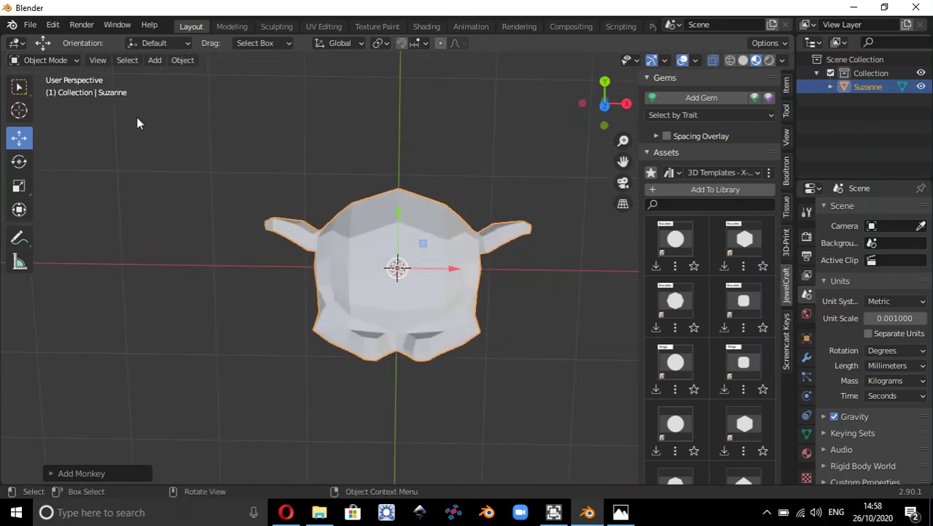
Step: Return the monkey to the Top viewpoint and try the perspective/orthographic switch there
{"action": "left_click", "coordinate": [97, 60]}
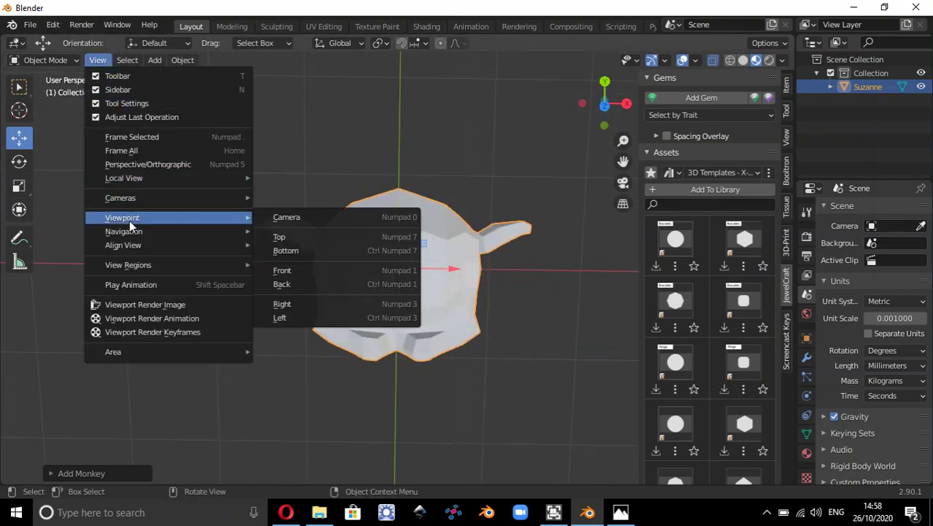
{"action": "left_click", "coordinate": [298, 237]}
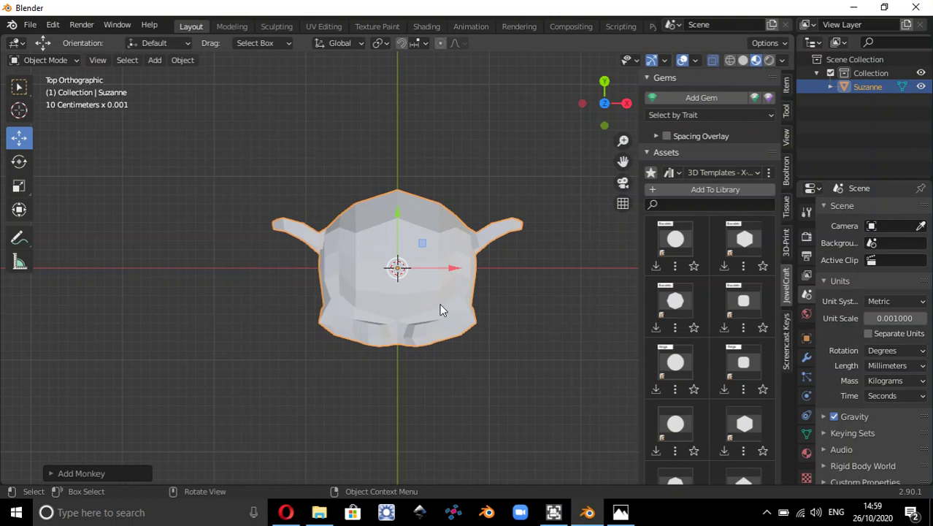
{"action": "left_click", "coordinate": [716, 172]}
{"action": "left_click", "coordinate": [625, 205]}
{"action": "left_click", "coordinate": [624, 206]}
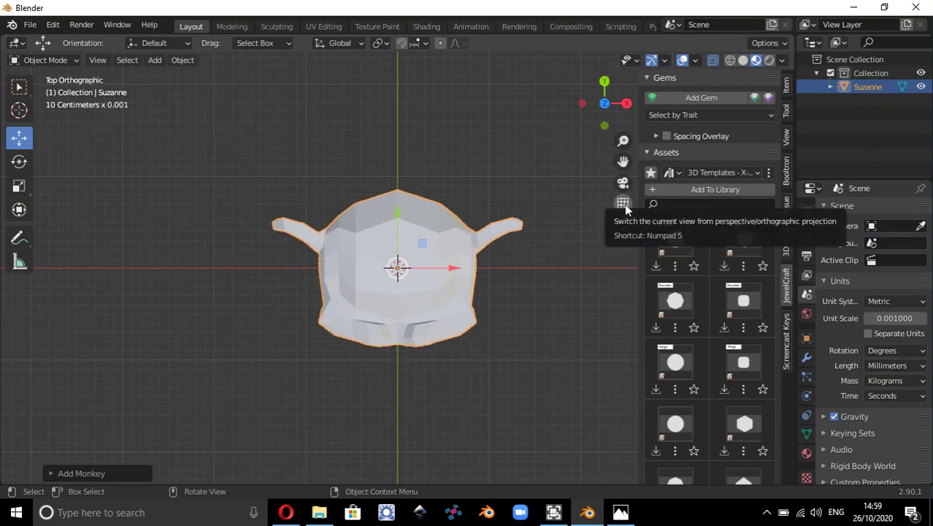
Step: View the monkey's face and compare perspective with orthographic projection, ending in orthographic
{"action": "middle_click_drag", "start_coordinate": [462, 358], "coordinate": [574, 223]}
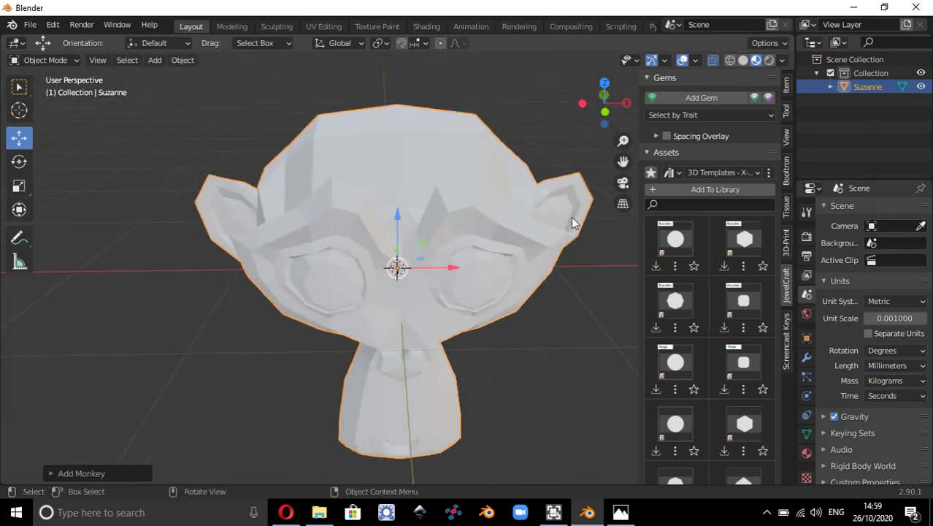
{"action": "left_click", "coordinate": [624, 206]}
{"action": "left_click", "coordinate": [624, 206]}
{"action": "left_click", "coordinate": [624, 205]}
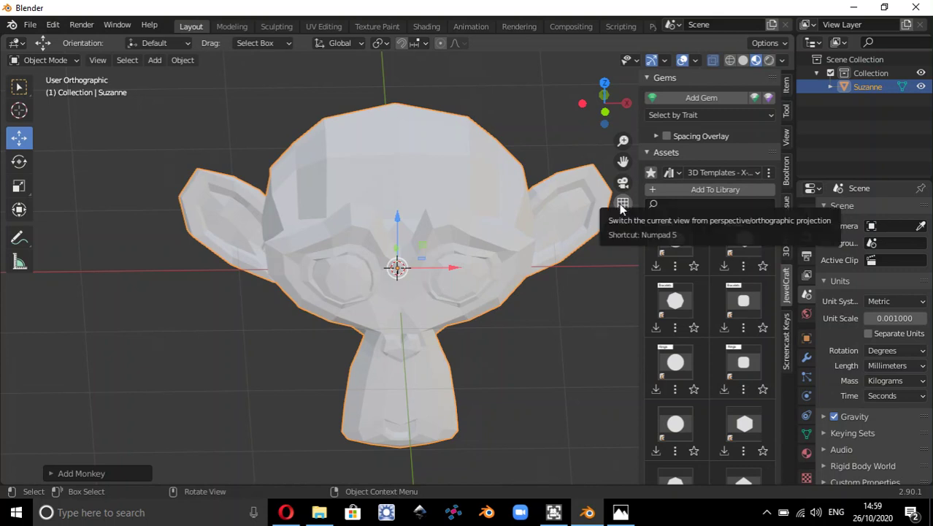
{"action": "left_click", "coordinate": [622, 206]}
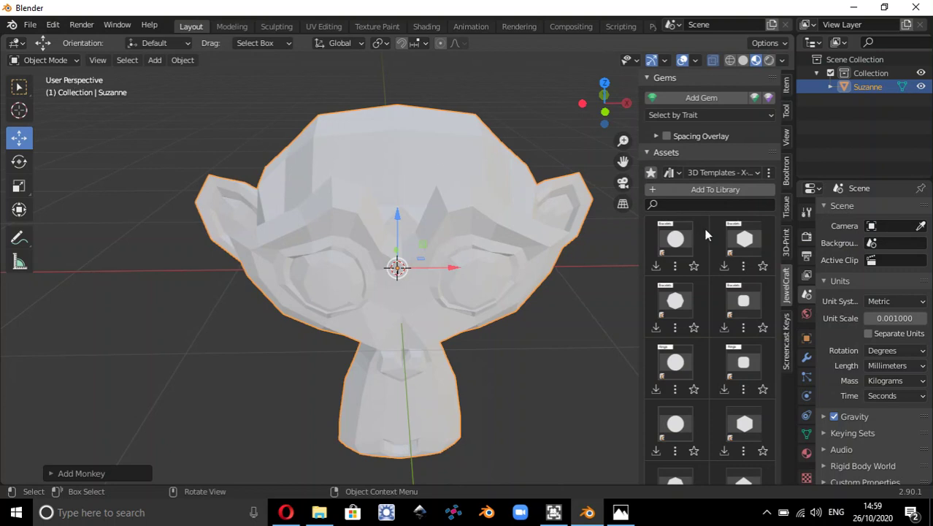
{"action": "left_click", "coordinate": [623, 204]}
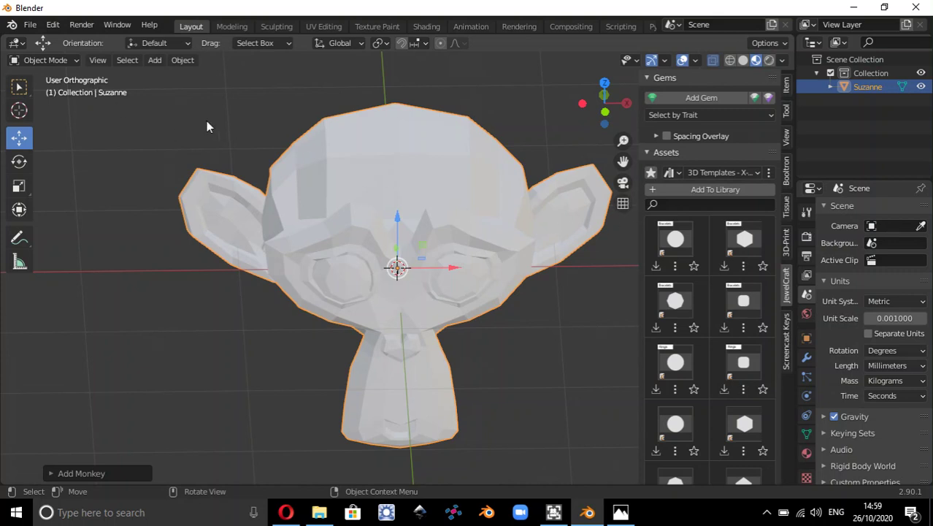
Step: Set the viewpoint on the monkey from the face view back to Top
{"action": "left_click", "coordinate": [116, 63]}
{"action": "left_click", "coordinate": [97, 60]}
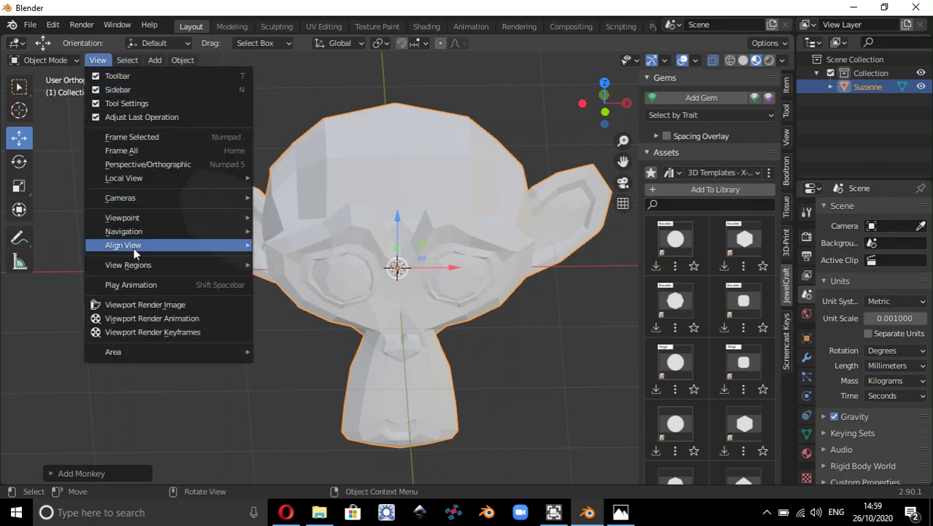
{"action": "mouse_move", "coordinate": [136, 219]}
{"action": "left_click", "coordinate": [292, 238]}
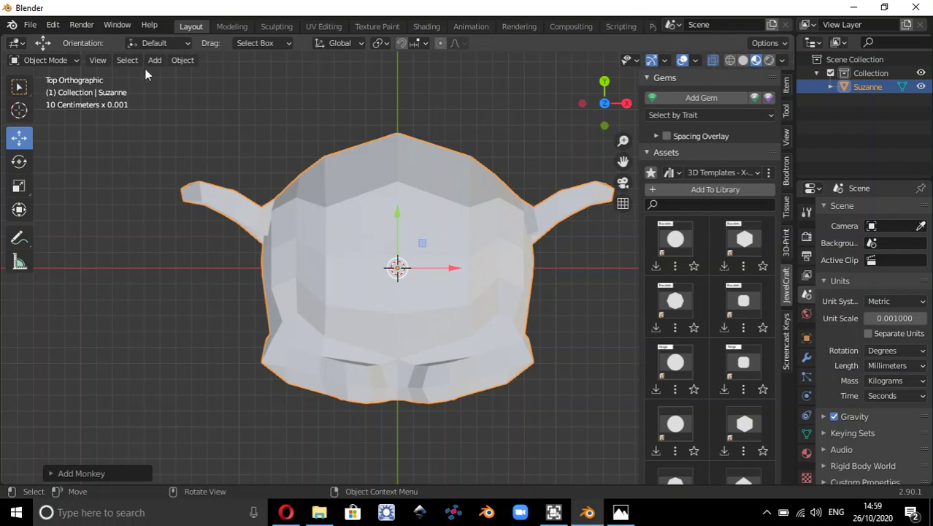
{"action": "left_click", "coordinate": [97, 60]}
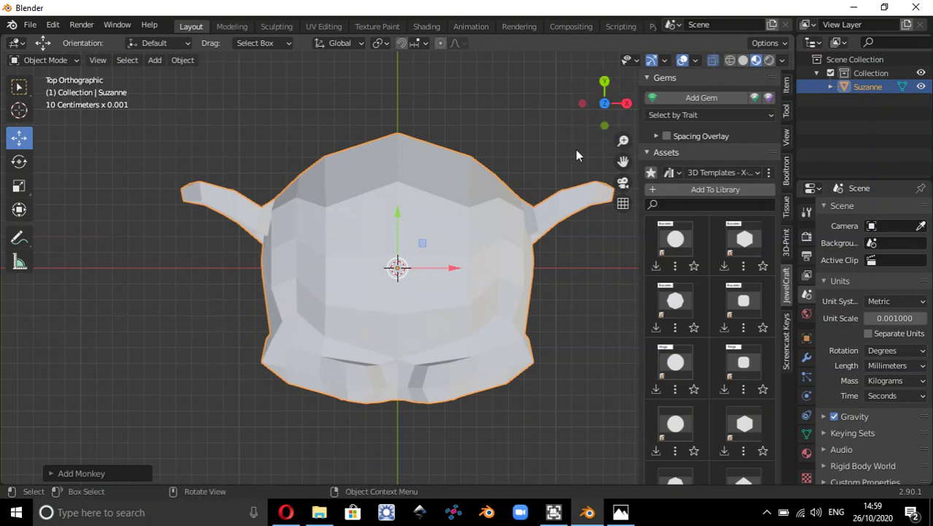
Step: Alternate between the Right and Top orthographic views of the monkey using the axis gizmo, ending in Right
{"action": "left_click", "coordinate": [626, 103]}
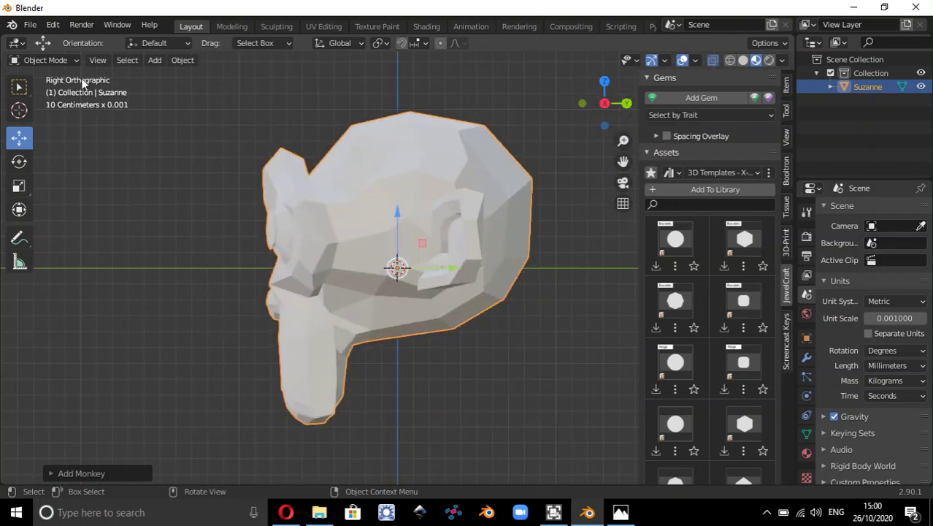
{"action": "left_click_drag", "start_coordinate": [604, 98], "coordinate": [605, 82]}
{"action": "left_click", "coordinate": [604, 84]}
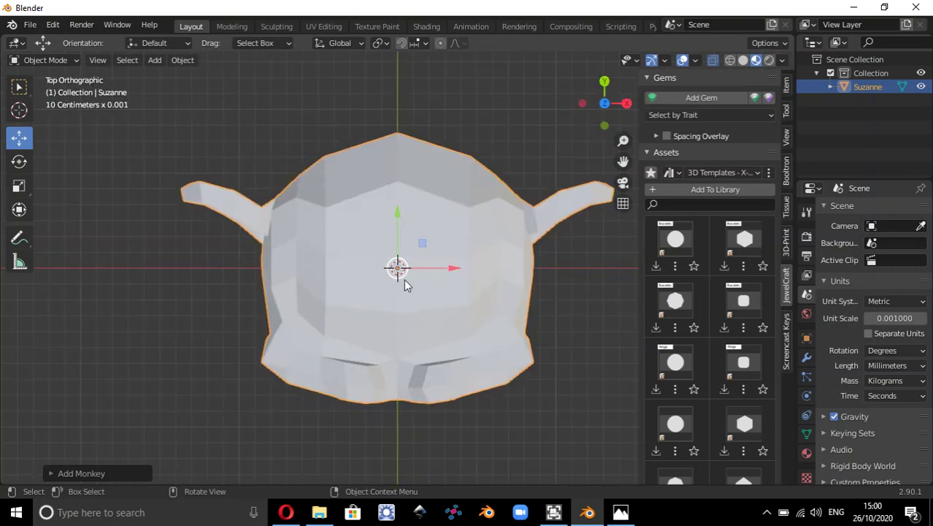
{"action": "left_click", "coordinate": [626, 103]}
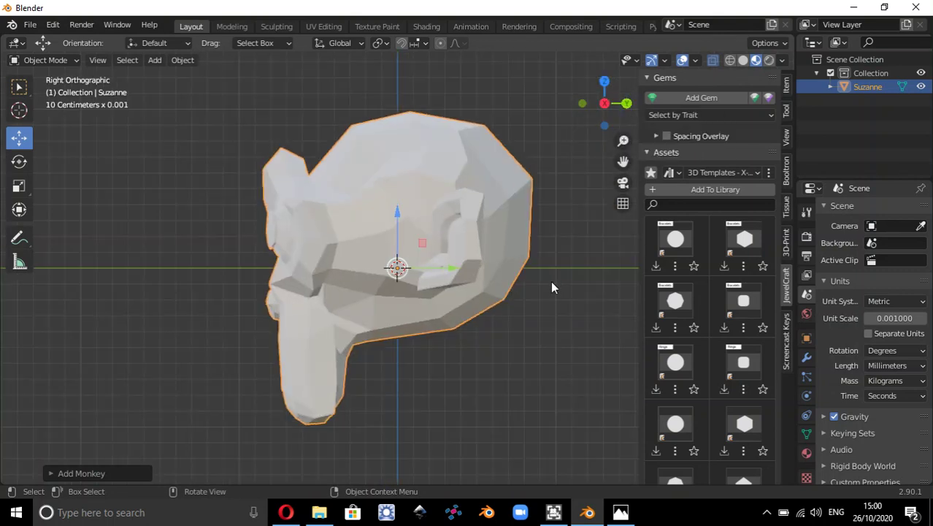
Step: View the monkey from the Back, Right and Front orthographic viewpoints using the axis gizmo, ending in Front
{"action": "left_click", "coordinate": [626, 103]}
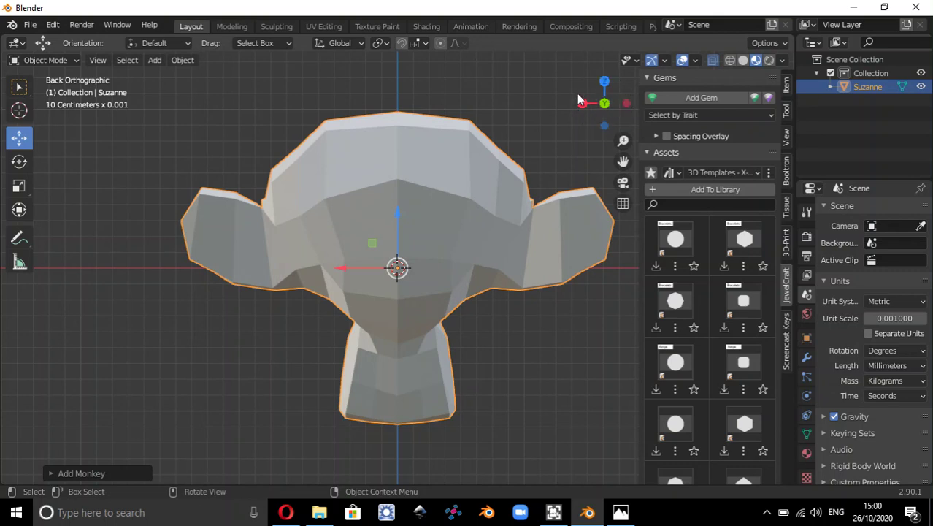
{"action": "left_click_drag", "start_coordinate": [606, 101], "coordinate": [576, 110]}
{"action": "left_click", "coordinate": [592, 103]}
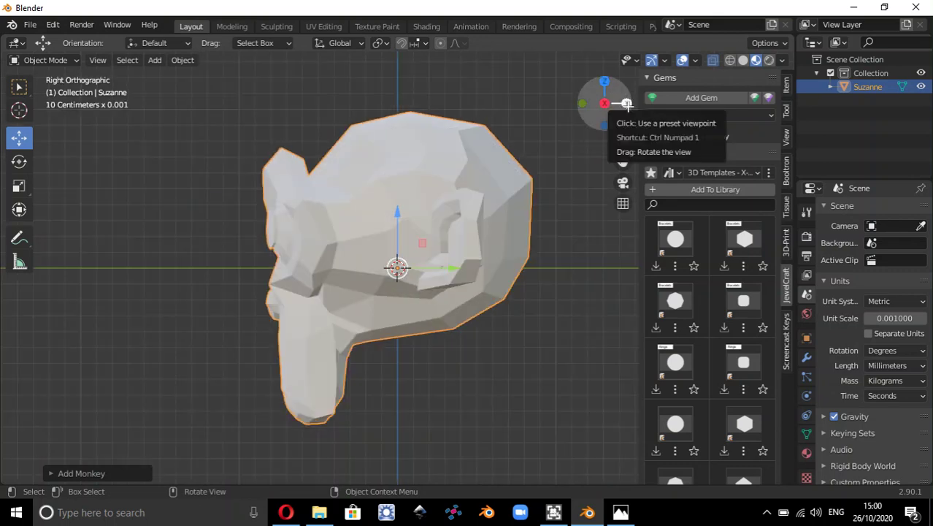
{"action": "left_click", "coordinate": [581, 102]}
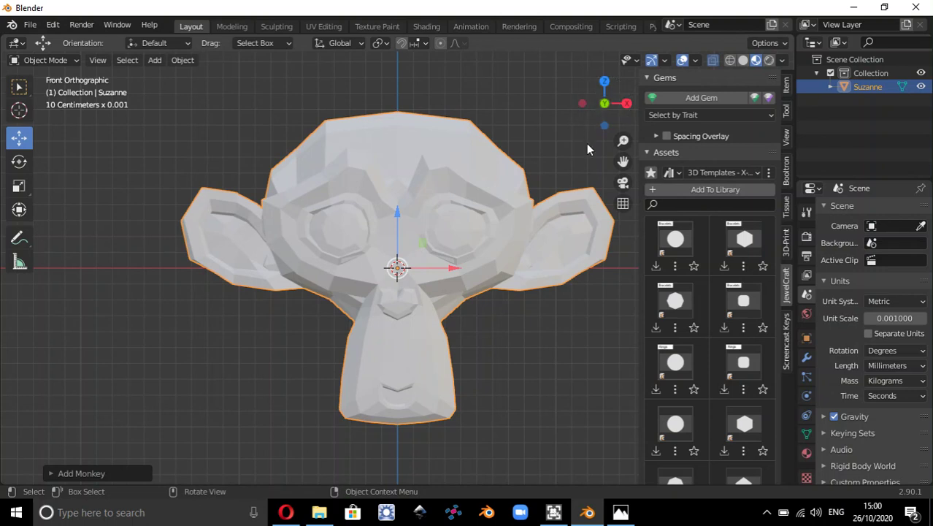
Step: Cycle the monkey through the Top, Right and Front orthographic viewpoints and finish in Top
{"action": "left_click", "coordinate": [606, 82]}
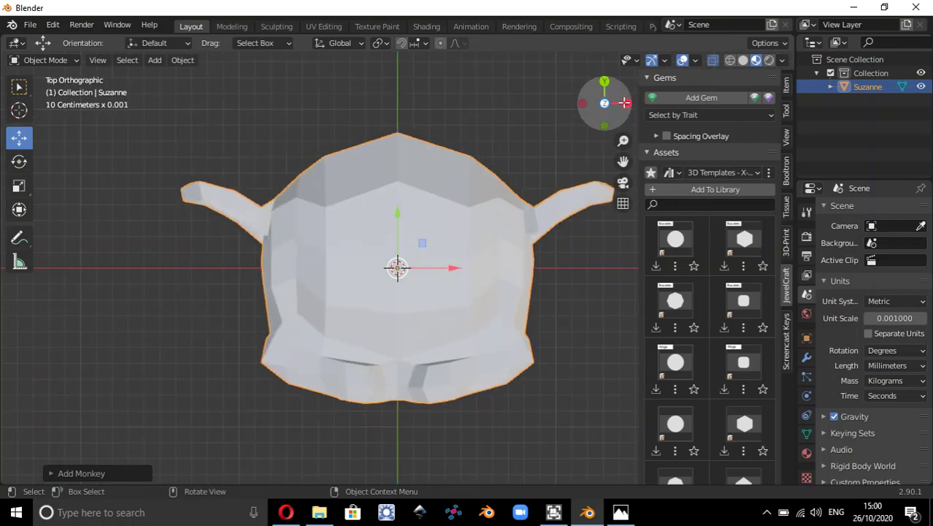
{"action": "left_click", "coordinate": [626, 103]}
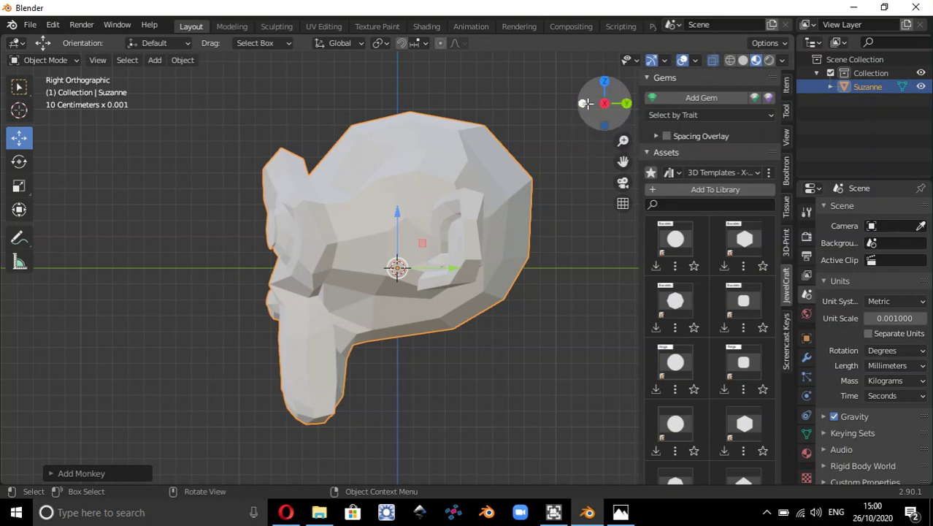
{"action": "left_click", "coordinate": [583, 103]}
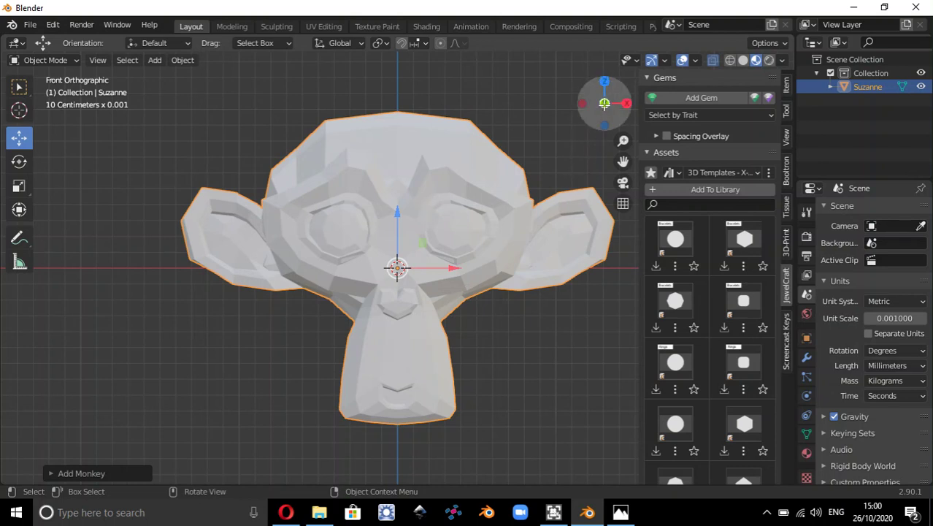
{"action": "left_click", "coordinate": [604, 81]}
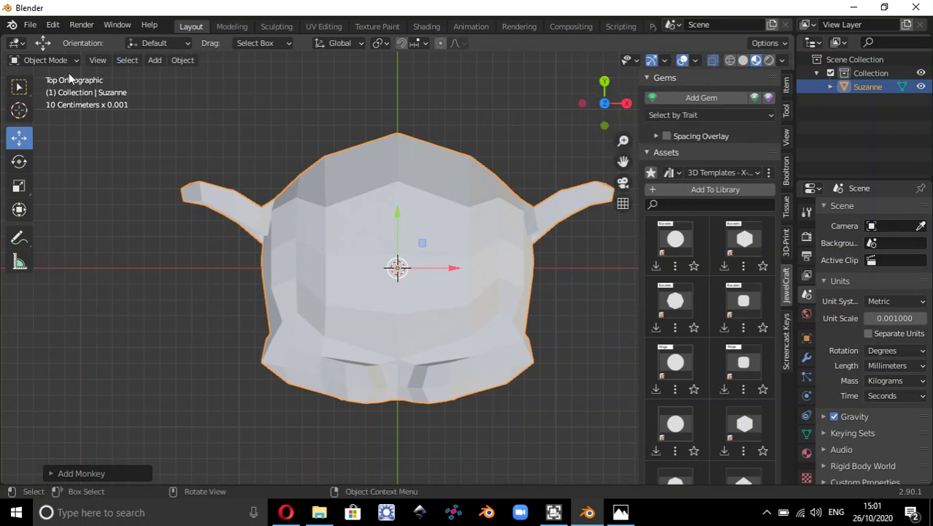
Step: Delete the monkey and save the empty scene in Top orthographic view as the startup file
{"action": "key", "text": "x"}
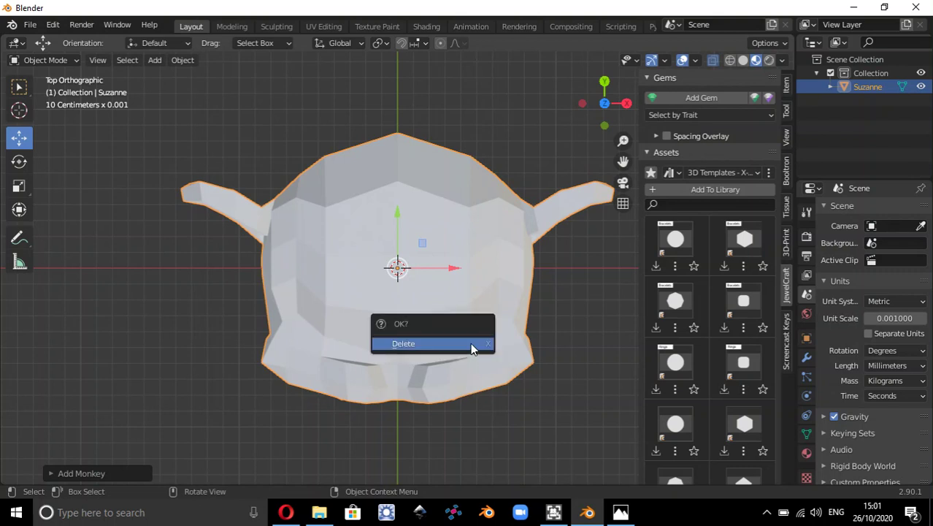
{"action": "left_click", "coordinate": [470, 346]}
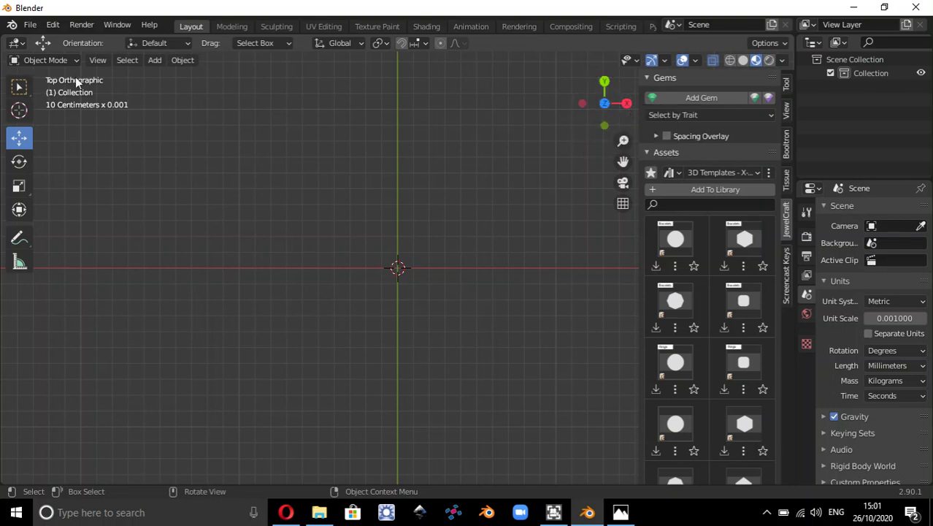
{"action": "left_click", "coordinate": [32, 26]}
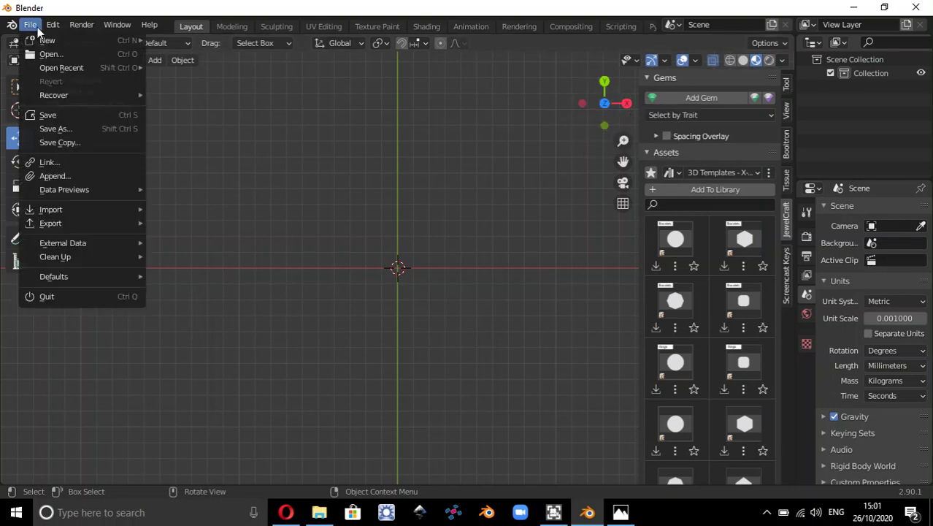
{"action": "mouse_move", "coordinate": [88, 277]}
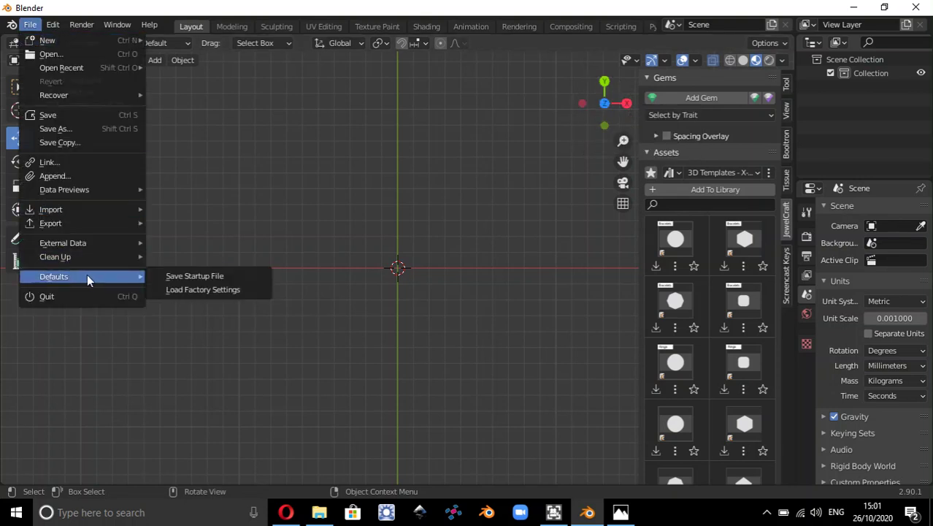
{"action": "left_click", "coordinate": [178, 282]}
{"action": "left_click", "coordinate": [178, 277]}
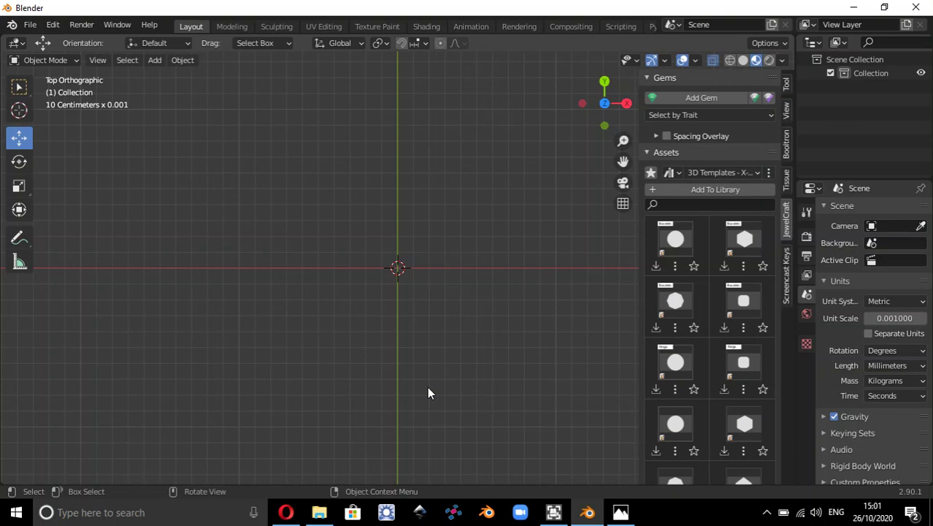
Step: Set the JewelCraft asset category to Patterns - Diwali and import the unframed candles pattern, inspecting it in perspective and Top orthographic views
{"action": "left_click", "coordinate": [722, 174]}
{"action": "left_click", "coordinate": [707, 173]}
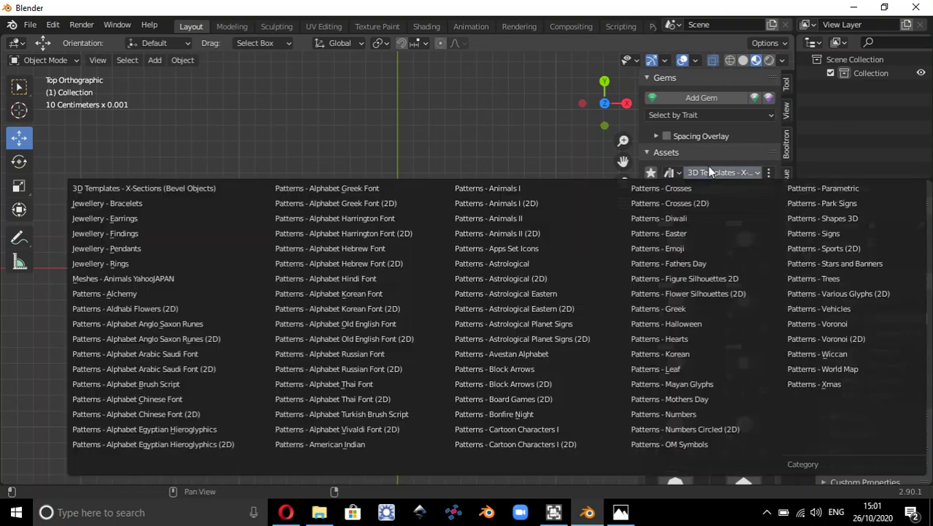
{"action": "left_click", "coordinate": [678, 219]}
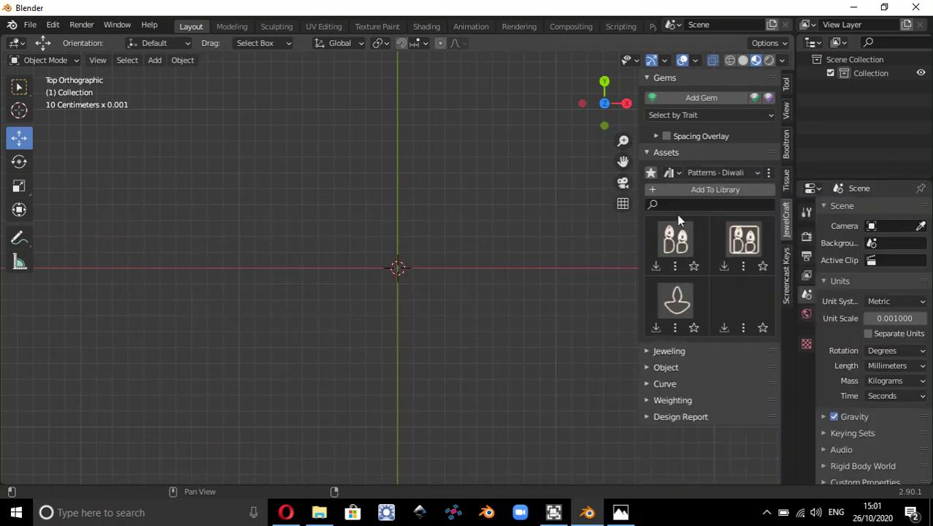
{"action": "left_click", "coordinate": [655, 266]}
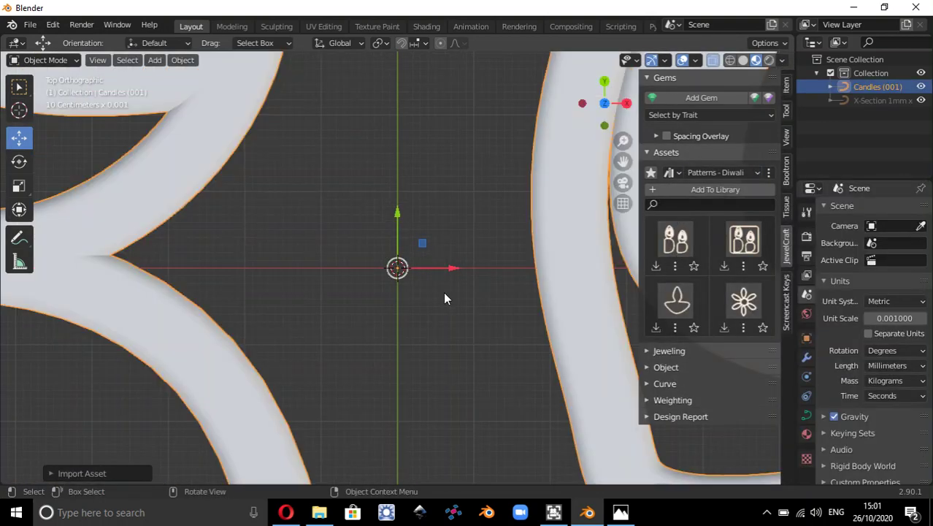
{"action": "scroll", "coordinate": [444, 297], "scroll_direction": "down", "scroll_amount": 10}
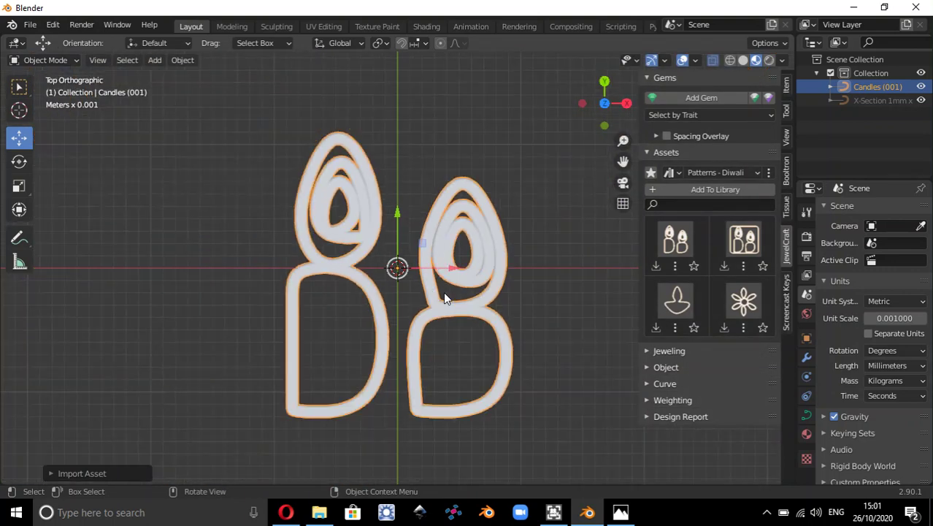
{"action": "middle_click_drag", "start_coordinate": [449, 371], "coordinate": [453, 351]}
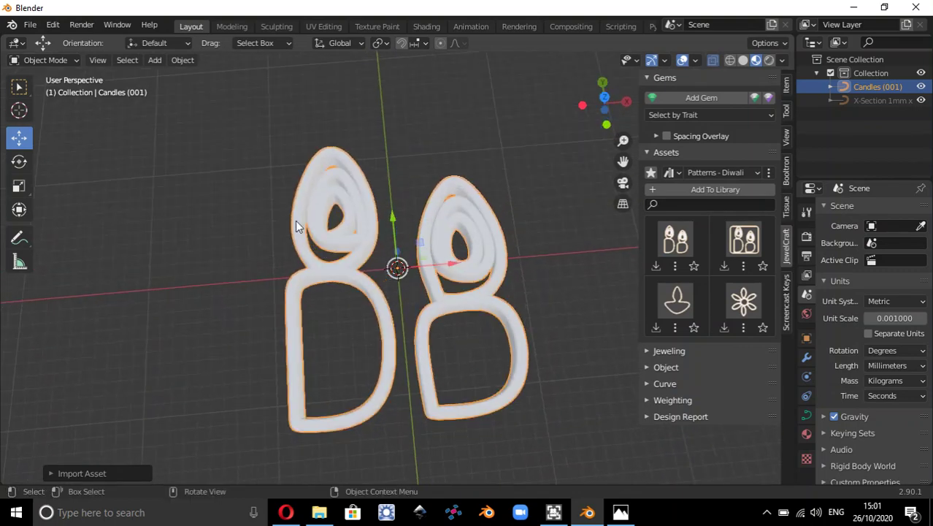
{"action": "left_click", "coordinate": [606, 95]}
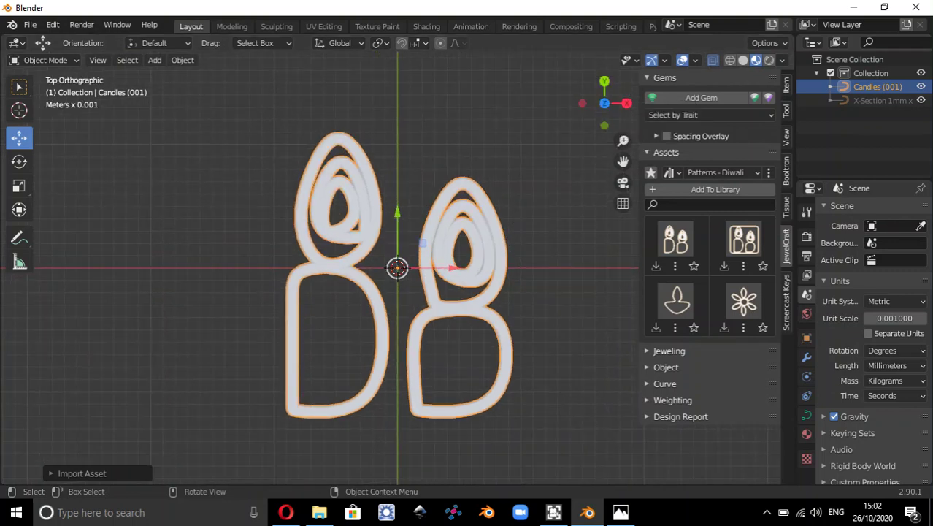
Step: Switch to the Photos app to show the FluidDesignerVideosSetup.jpg title image
{"action": "left_click", "coordinate": [620, 511]}
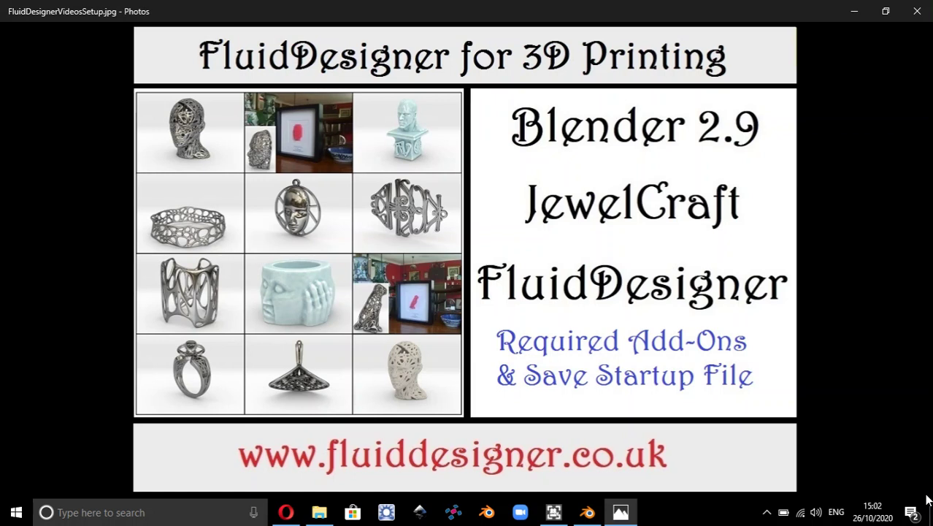
{"action": "mouse_move", "coordinate": [924, 500]}
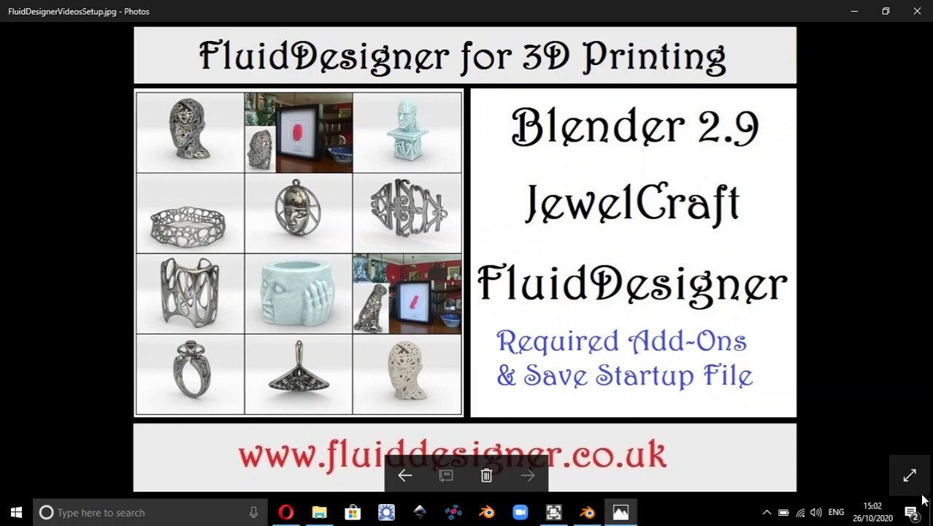